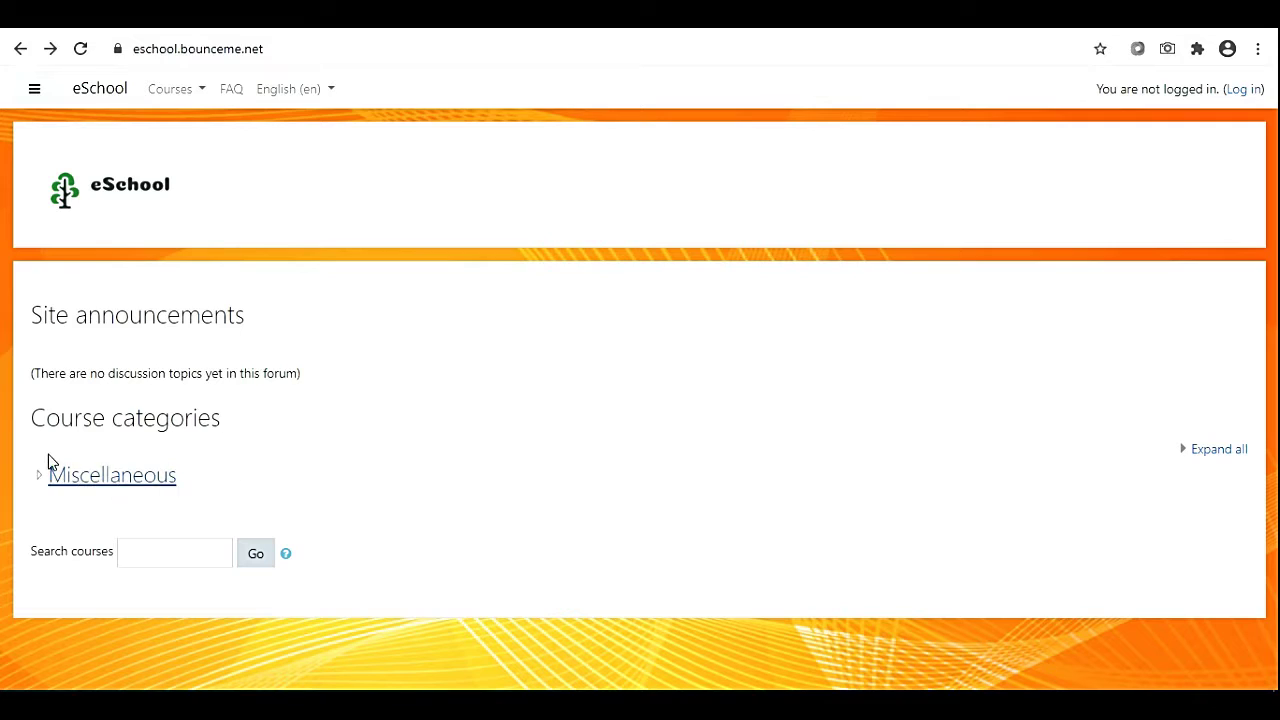
# Browse the Miscellaneous course category, then return to the site front page.
pyautogui.moveTo(227, 430); pyautogui.dragTo(29, 423)
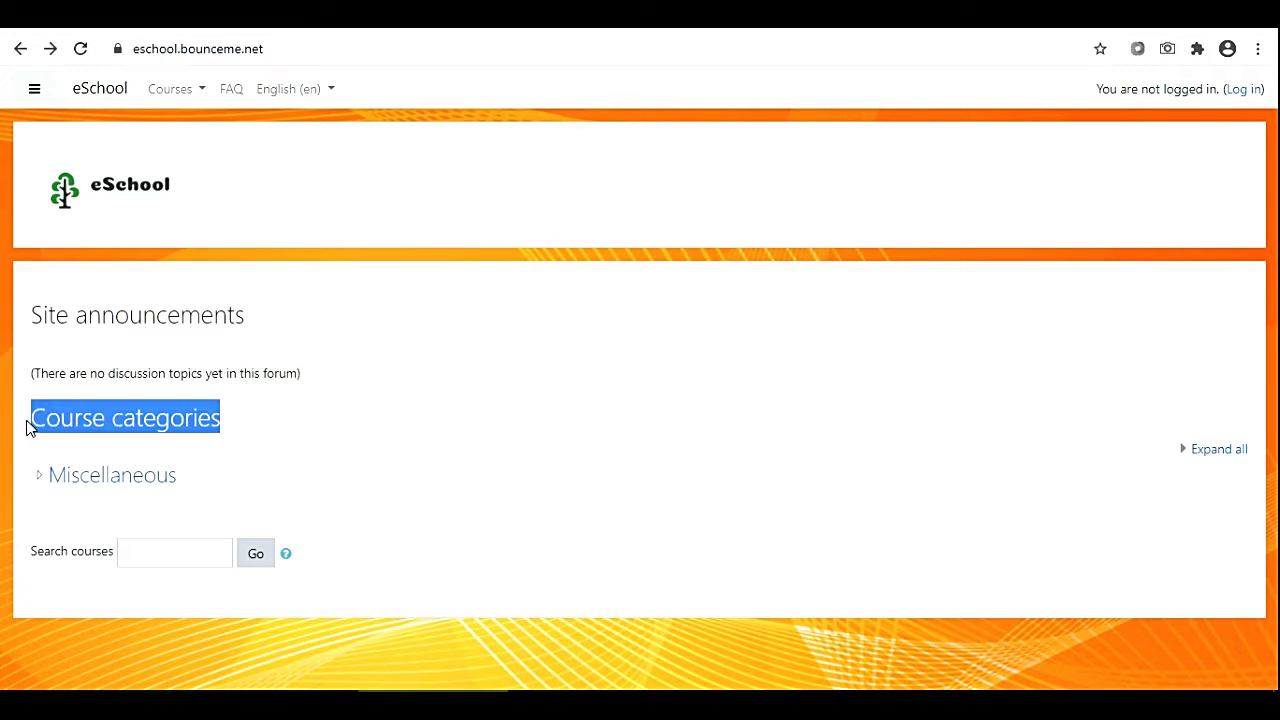
pyautogui.click(95, 486)
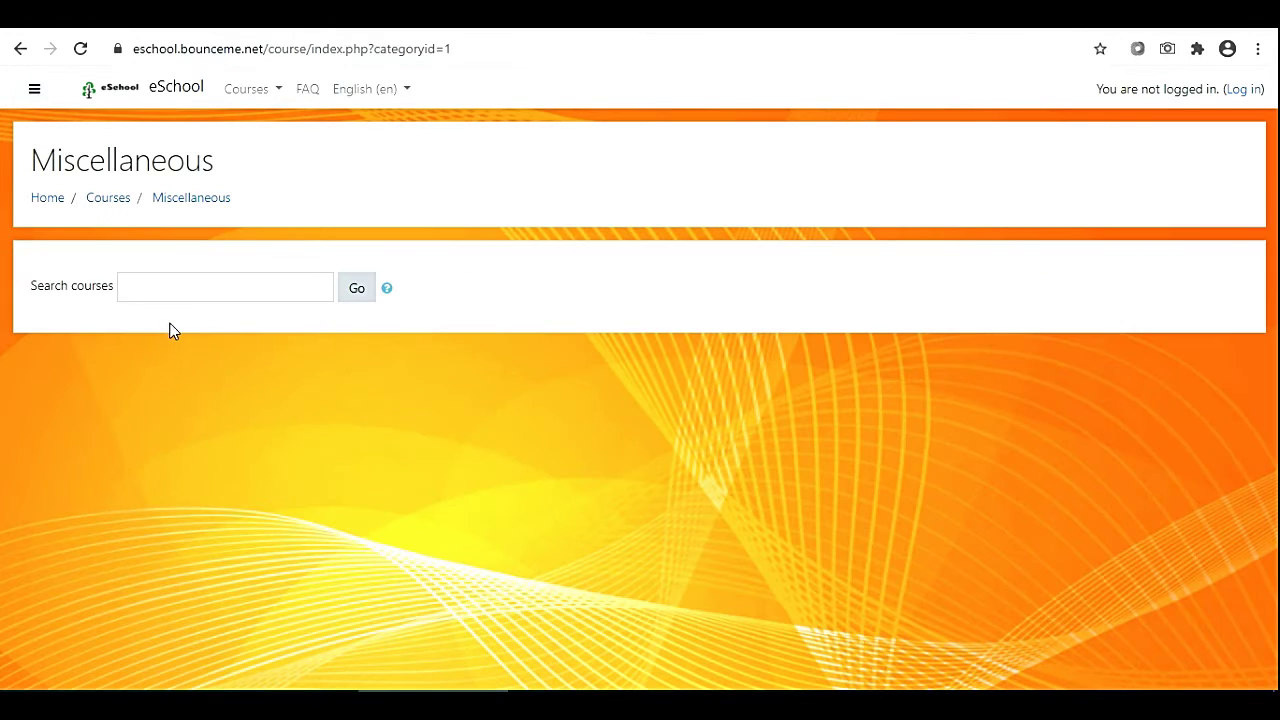
pyautogui.click(20, 52)
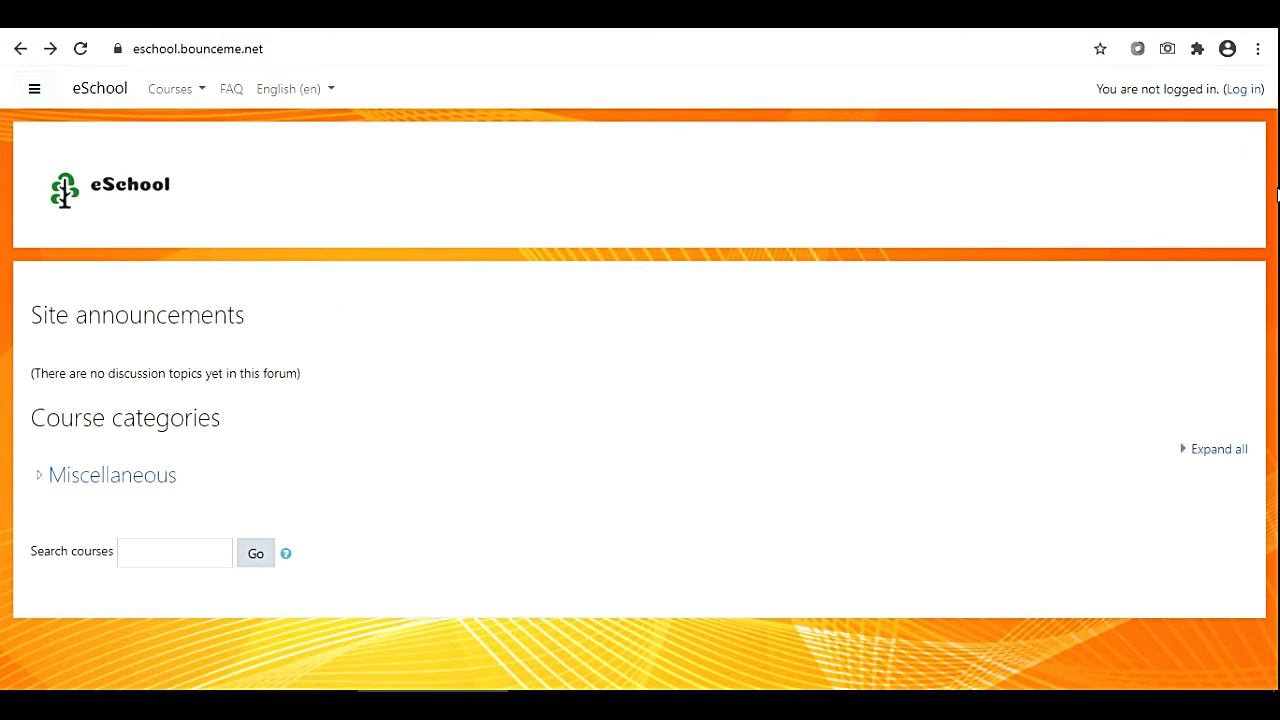
# Log in to eSchool with the administrator username and password.
pyautogui.click(1242, 90)
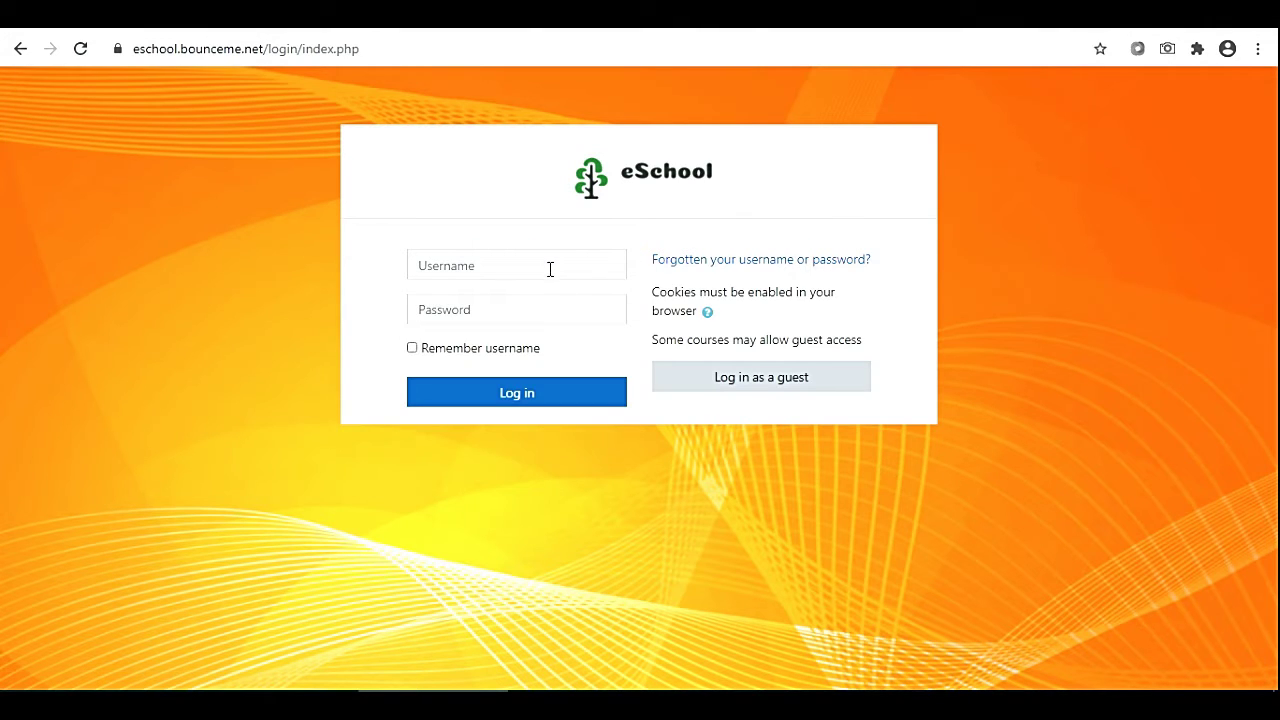
pyautogui.click(547, 266)
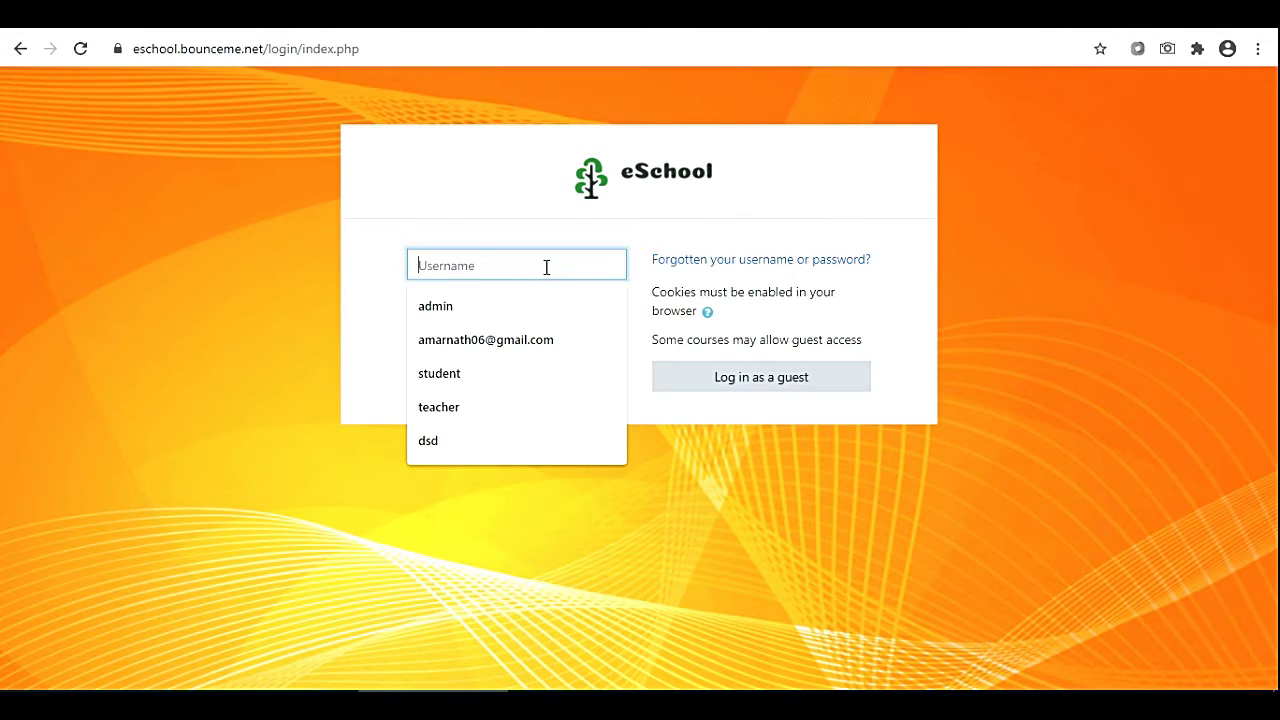
pyautogui.write('admin')
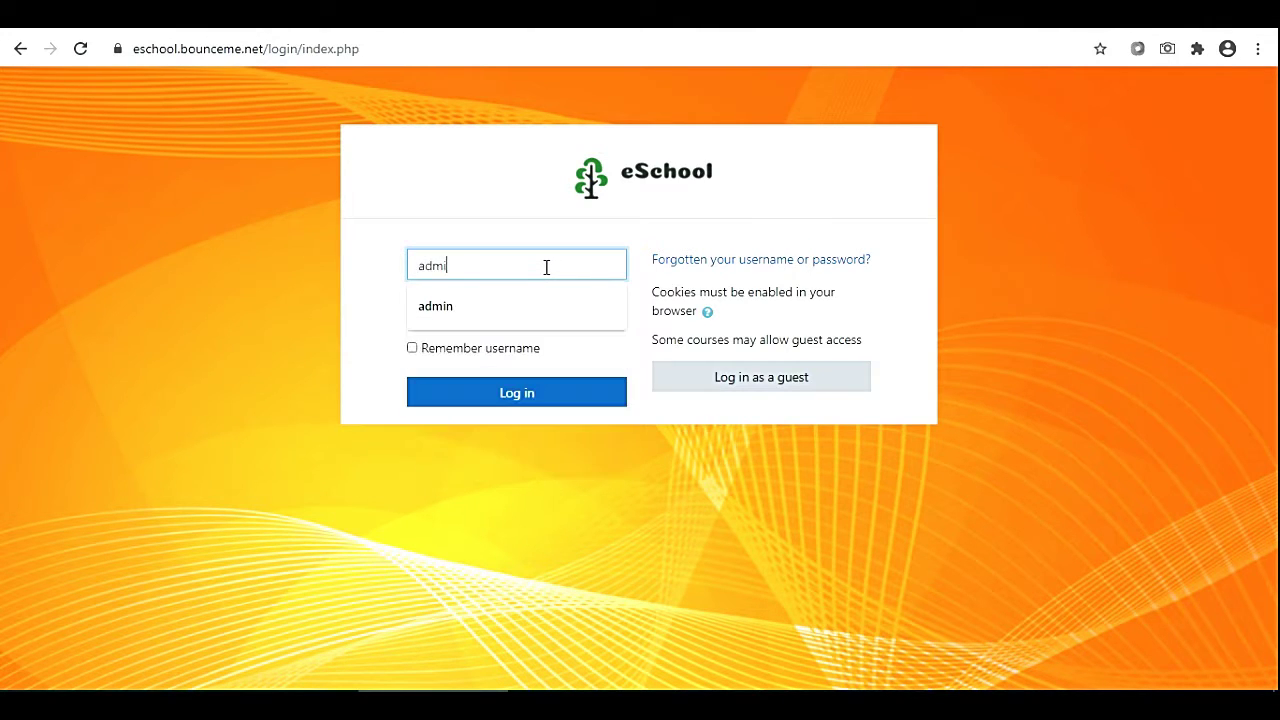
pyautogui.press('Tab')
pyautogui.write('******')
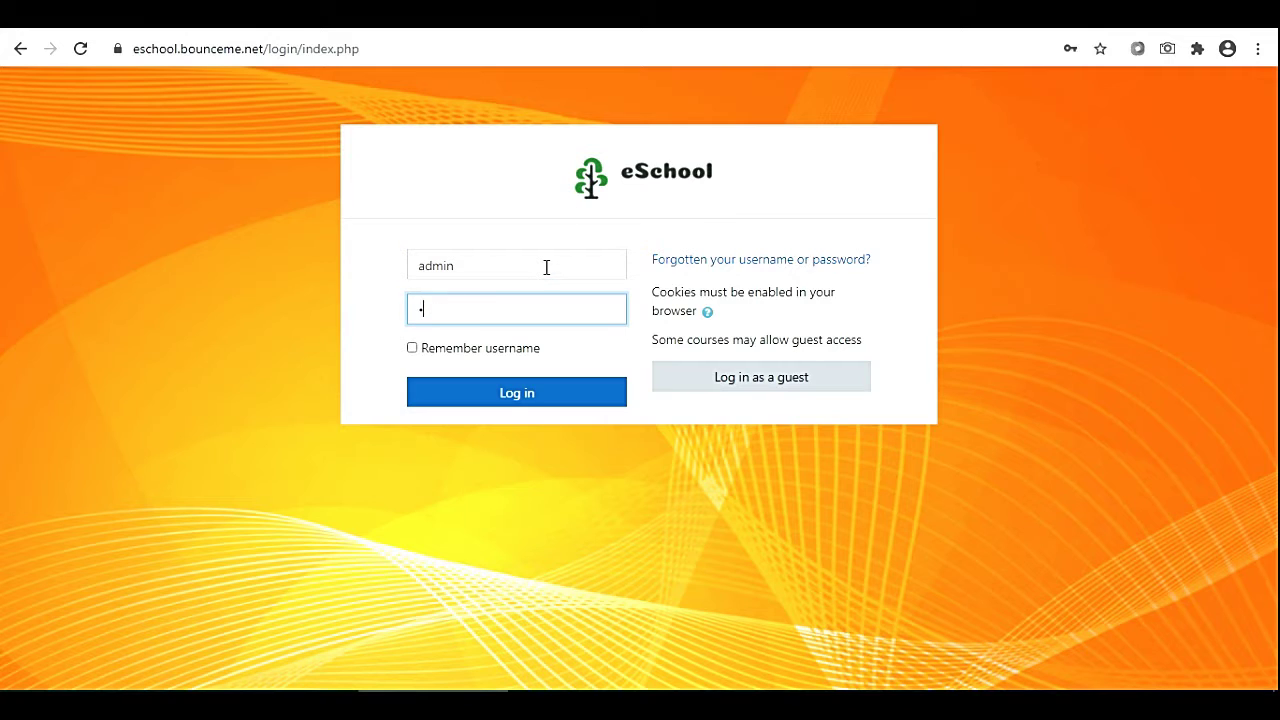
pyautogui.write('***')
pyautogui.click(491, 400)
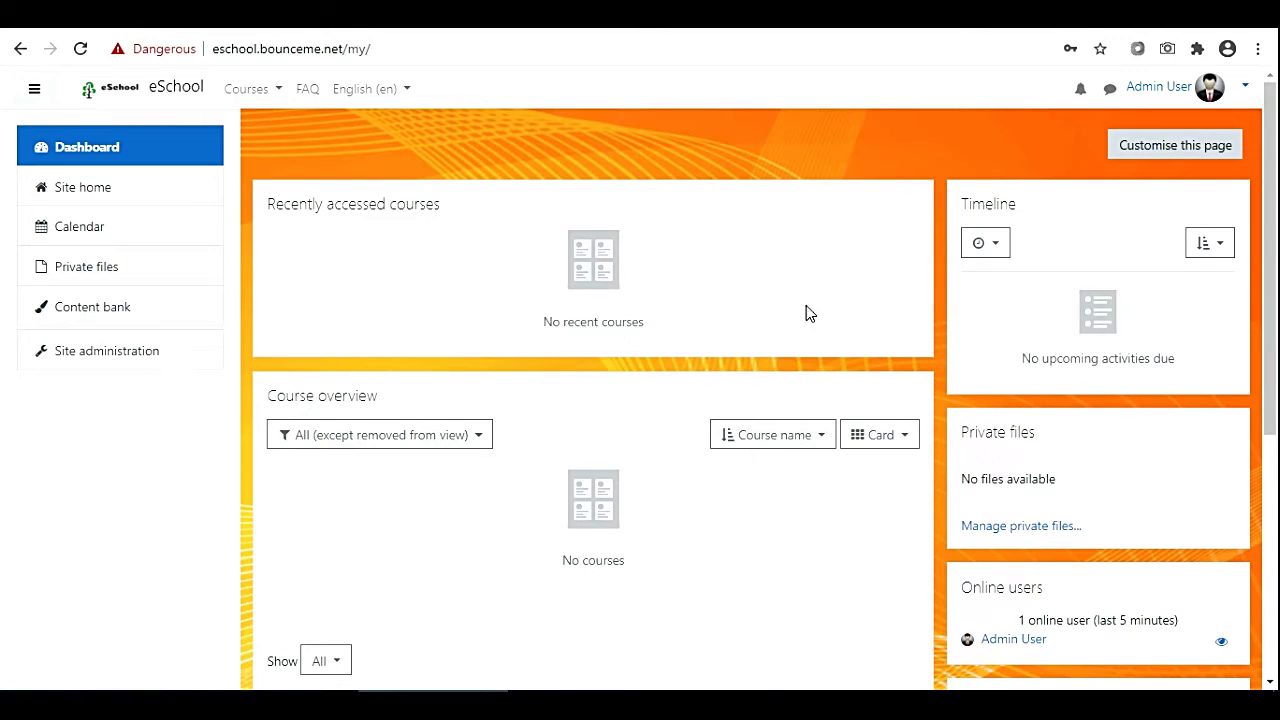
# Open Manage courses and categories from Site administration and start adding a new category.
pyautogui.click(98, 362)
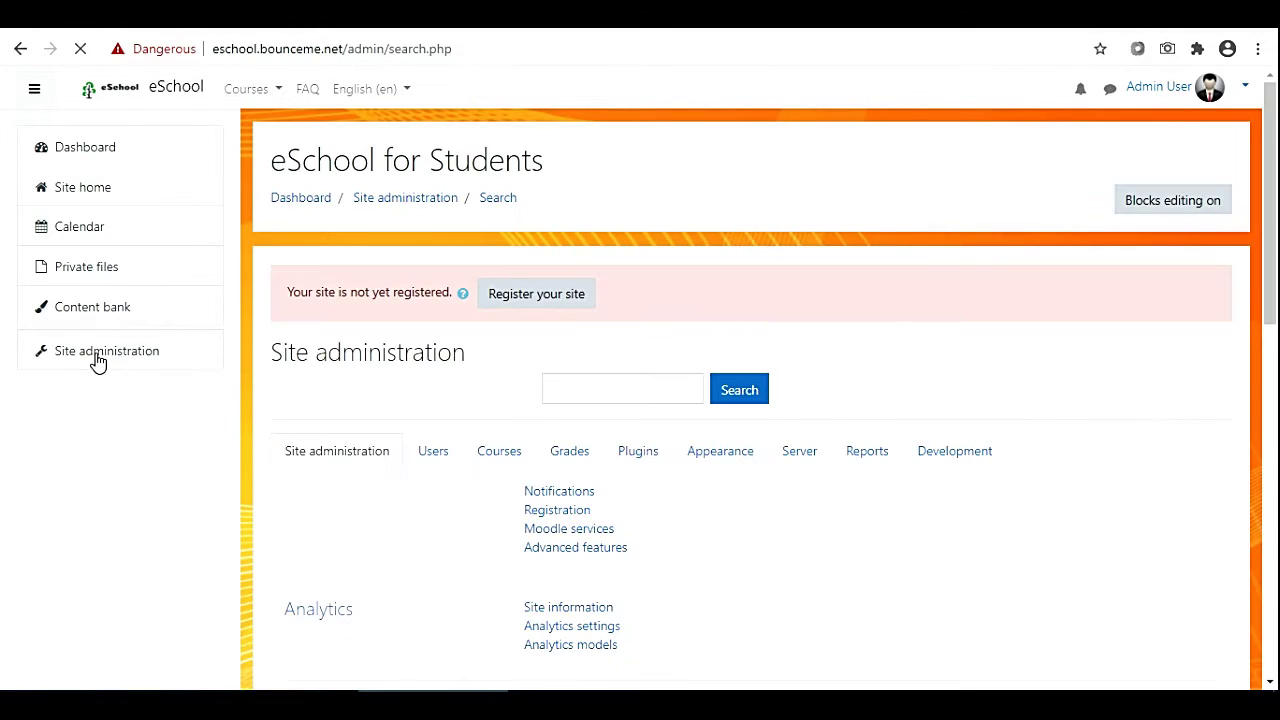
pyautogui.click(499, 451)
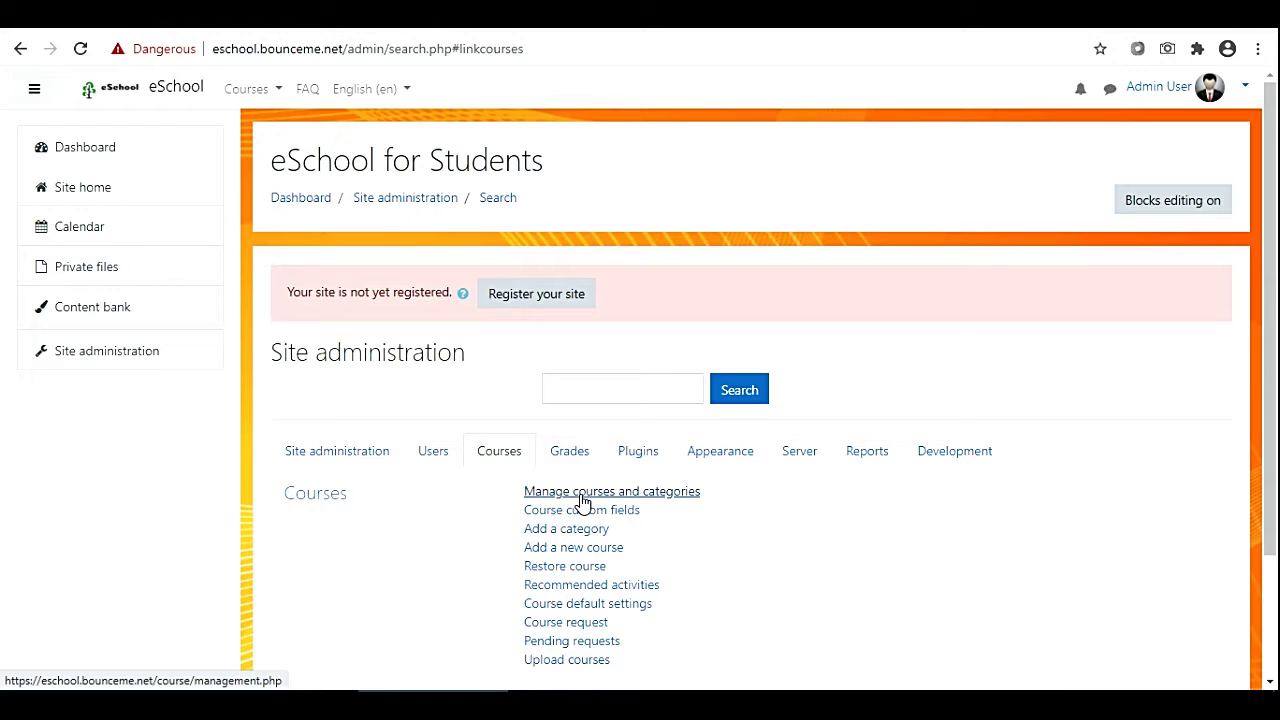
pyautogui.click(583, 500)
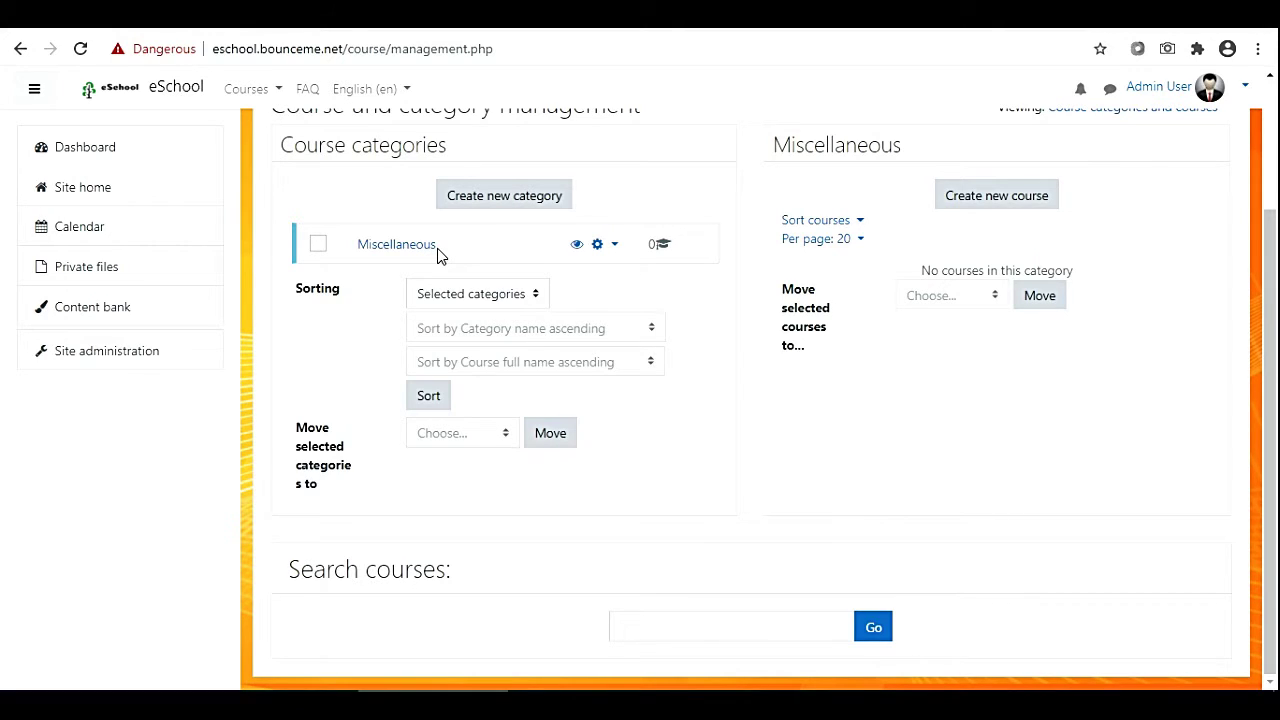
pyautogui.click(480, 205)
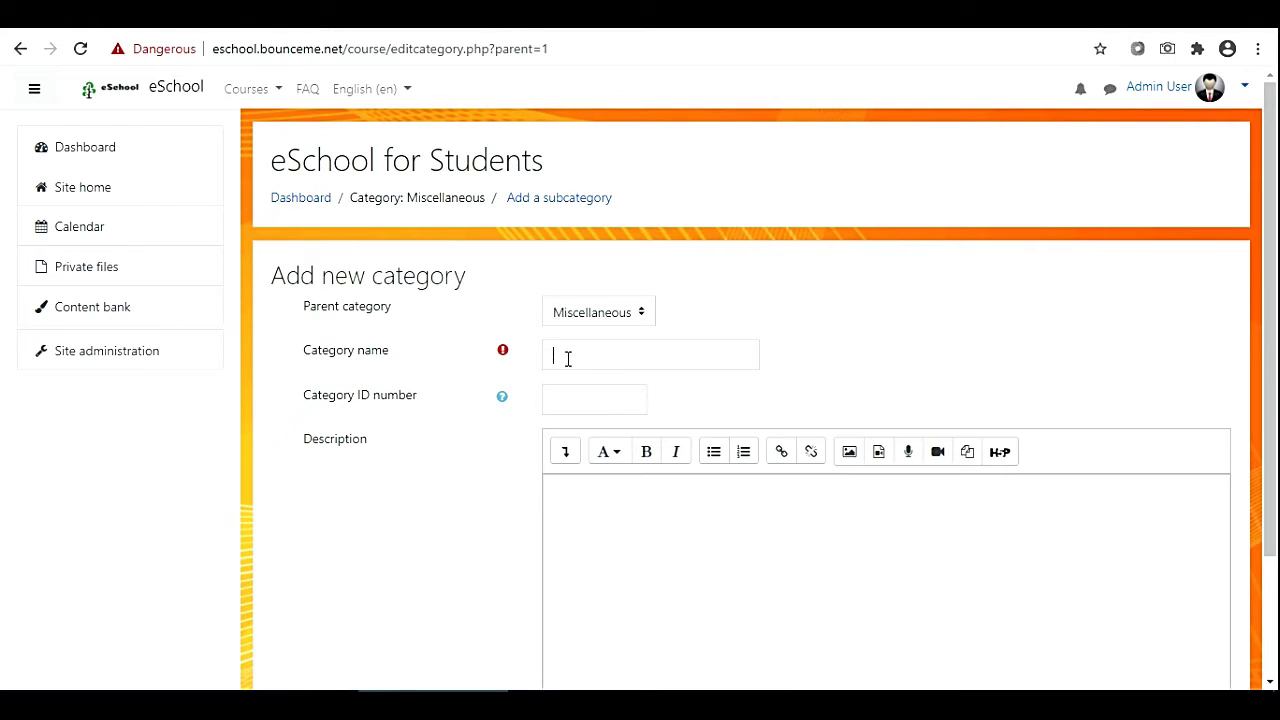
# Create the 'Kindergarten' category, leaving Miscellaneous as its parent.
pyautogui.click(567, 358)
pyautogui.write('Kin')
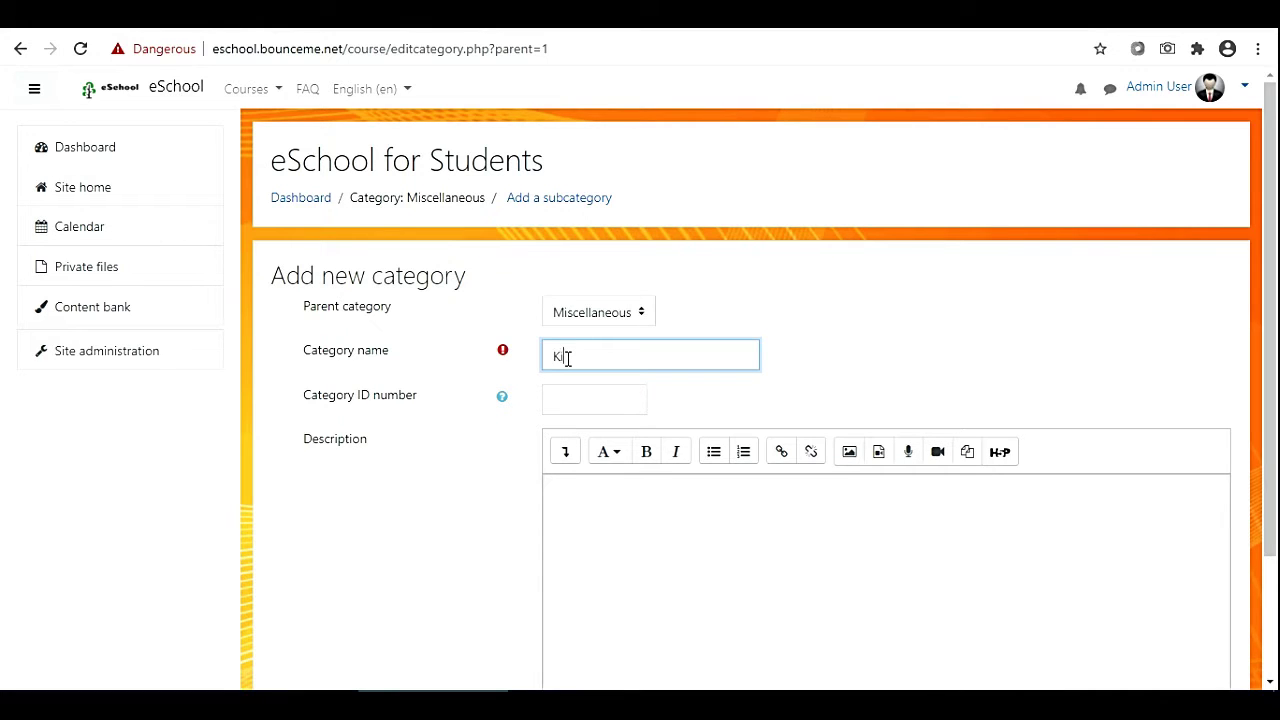
pyautogui.write('dergarten')
pyautogui.scroll(-2, 594, 602)
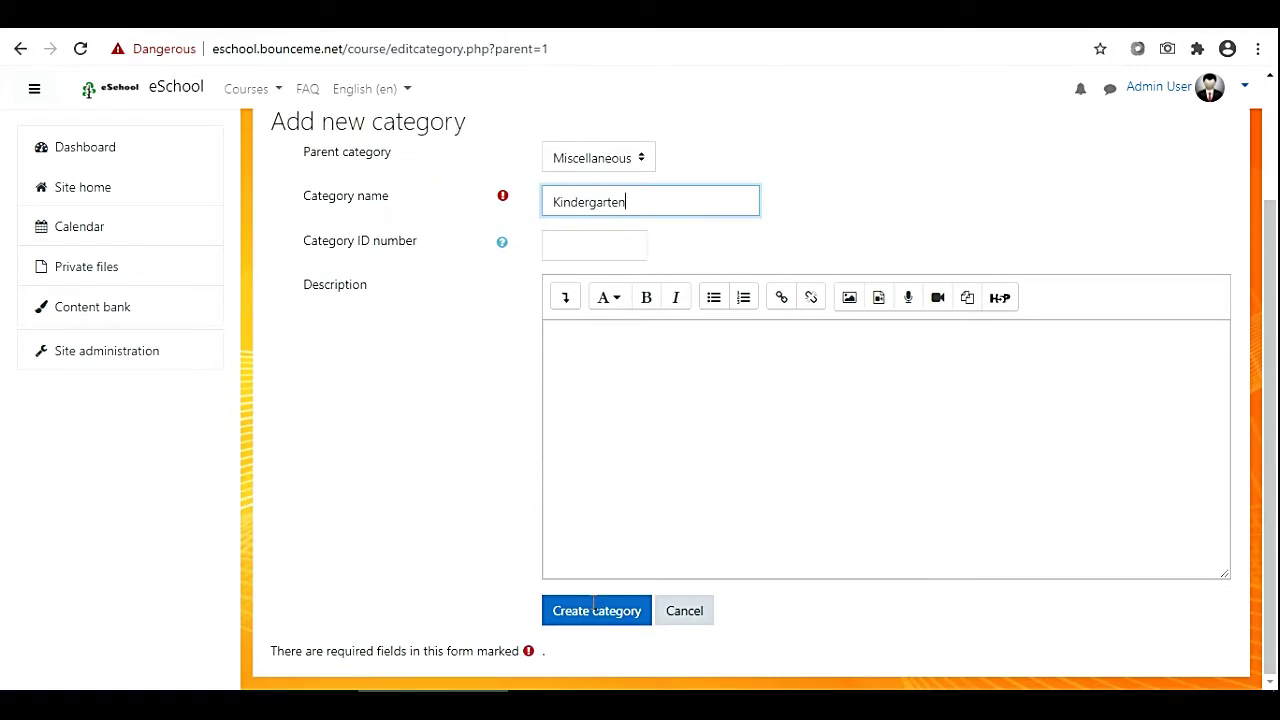
pyautogui.click(594, 624)
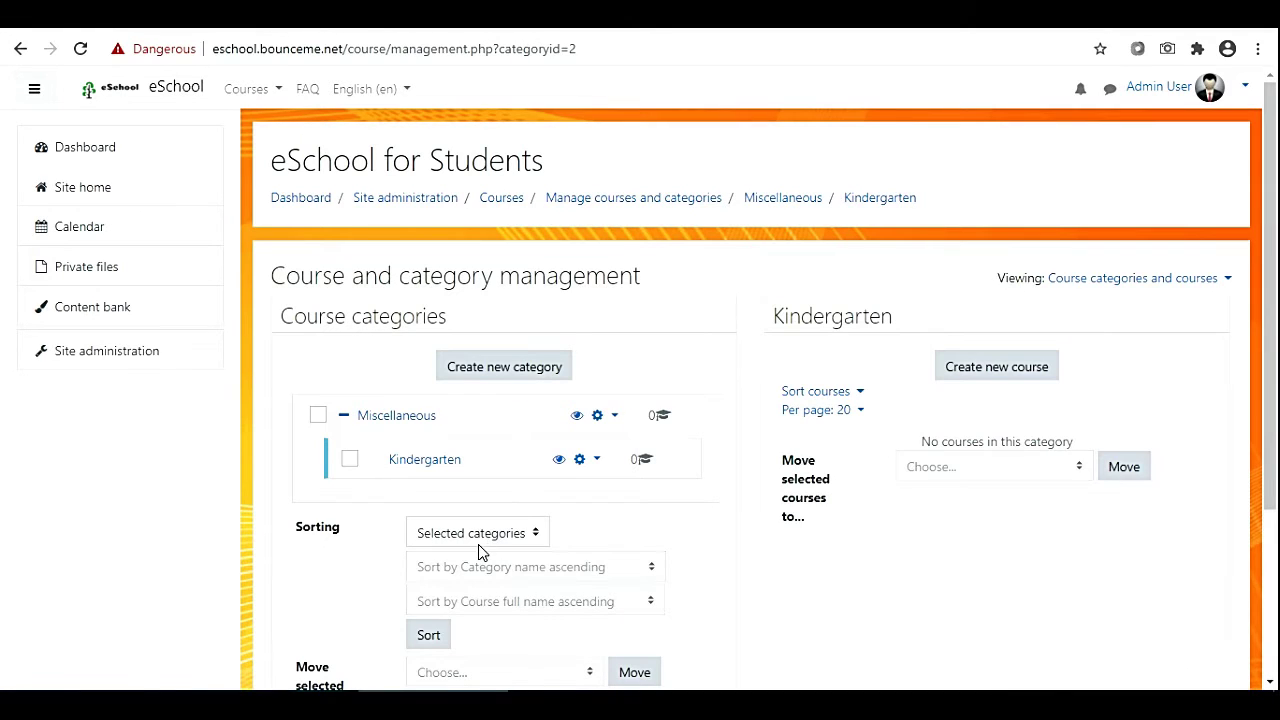
# Edit Kindergarten's settings to change its parent category from Miscellaneous to Top.
pyautogui.scroll(-1, 482, 548)
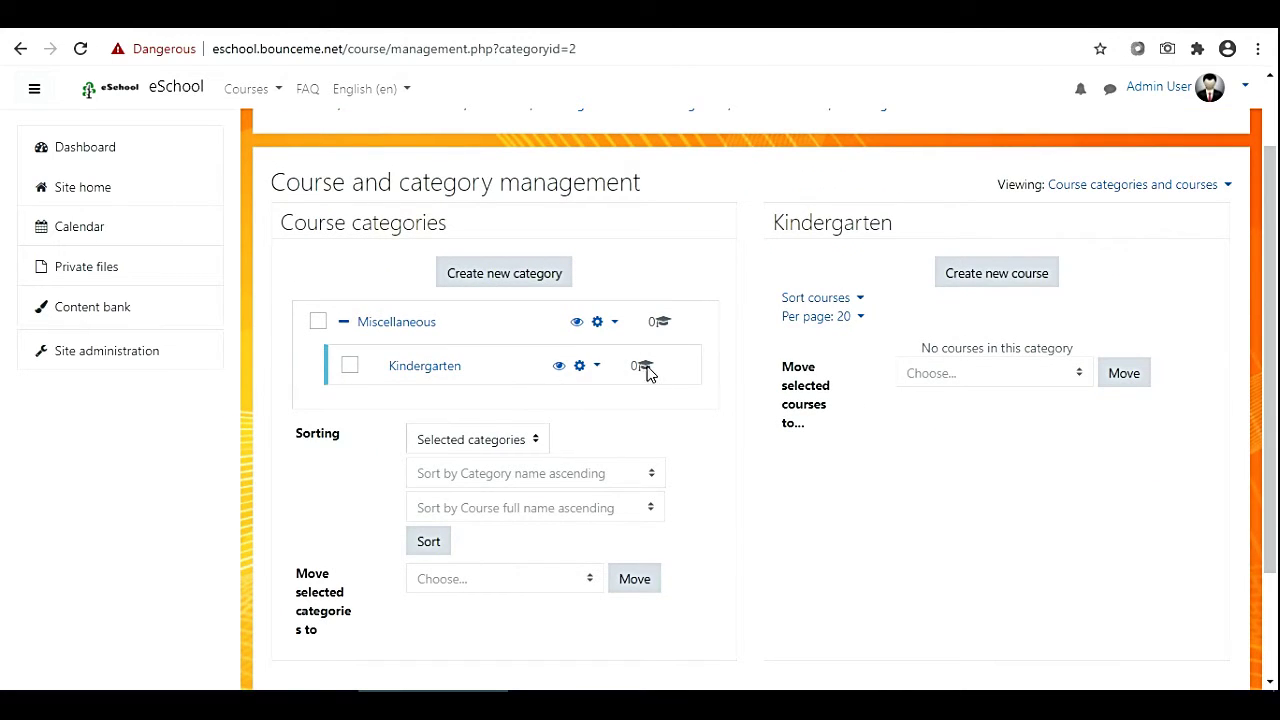
pyautogui.moveTo(472, 366); pyautogui.dragTo(451, 367)
pyautogui.click(488, 370)
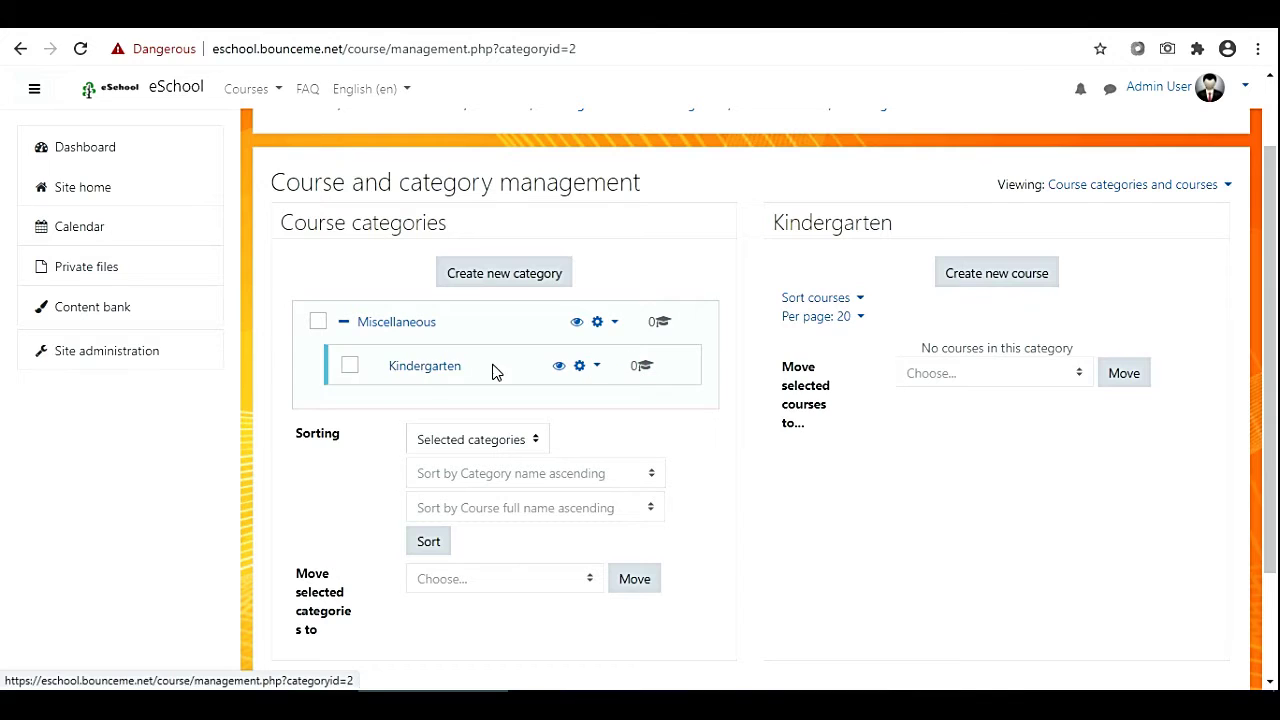
pyautogui.scroll(-1, 517, 506)
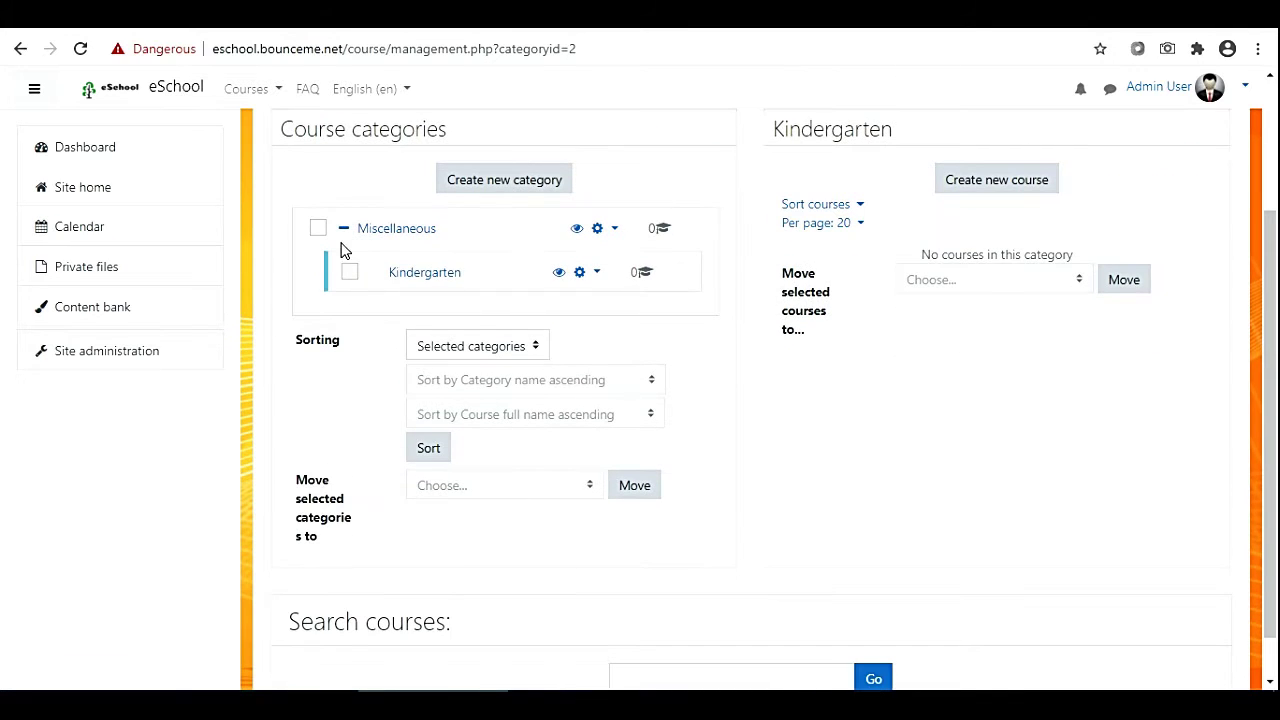
pyautogui.click(580, 276)
pyautogui.click(454, 303)
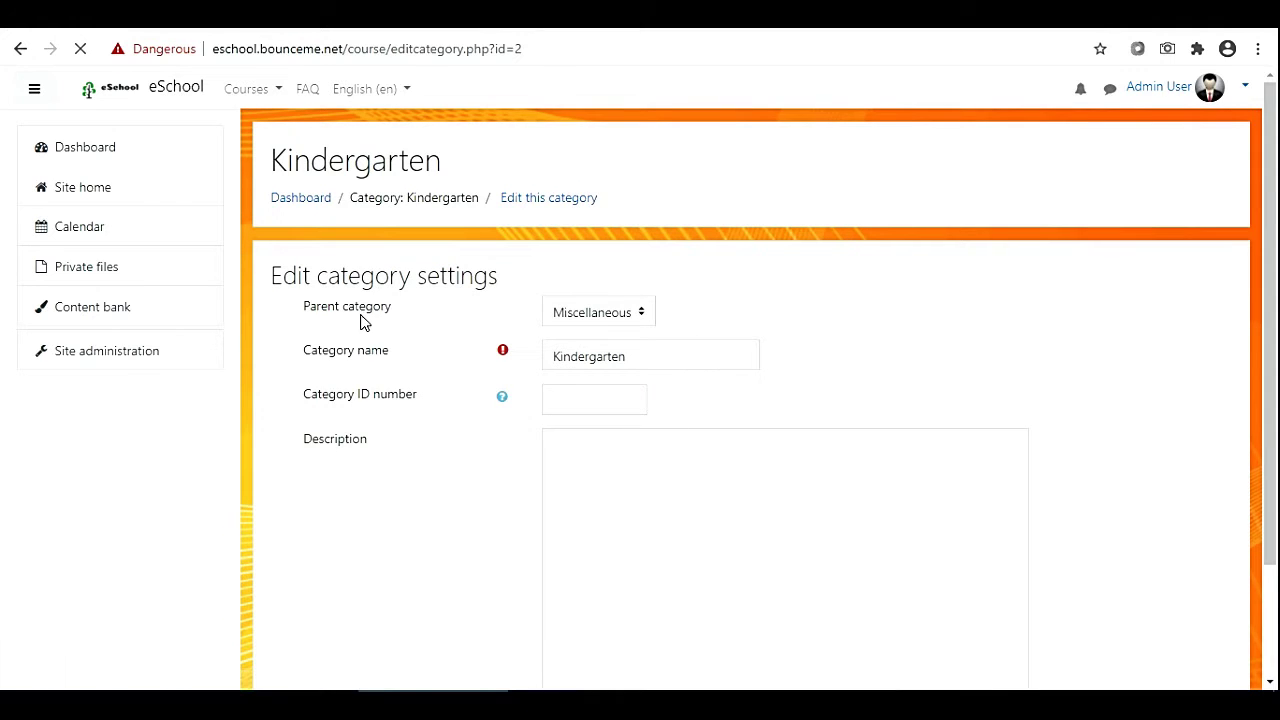
pyautogui.click(595, 318)
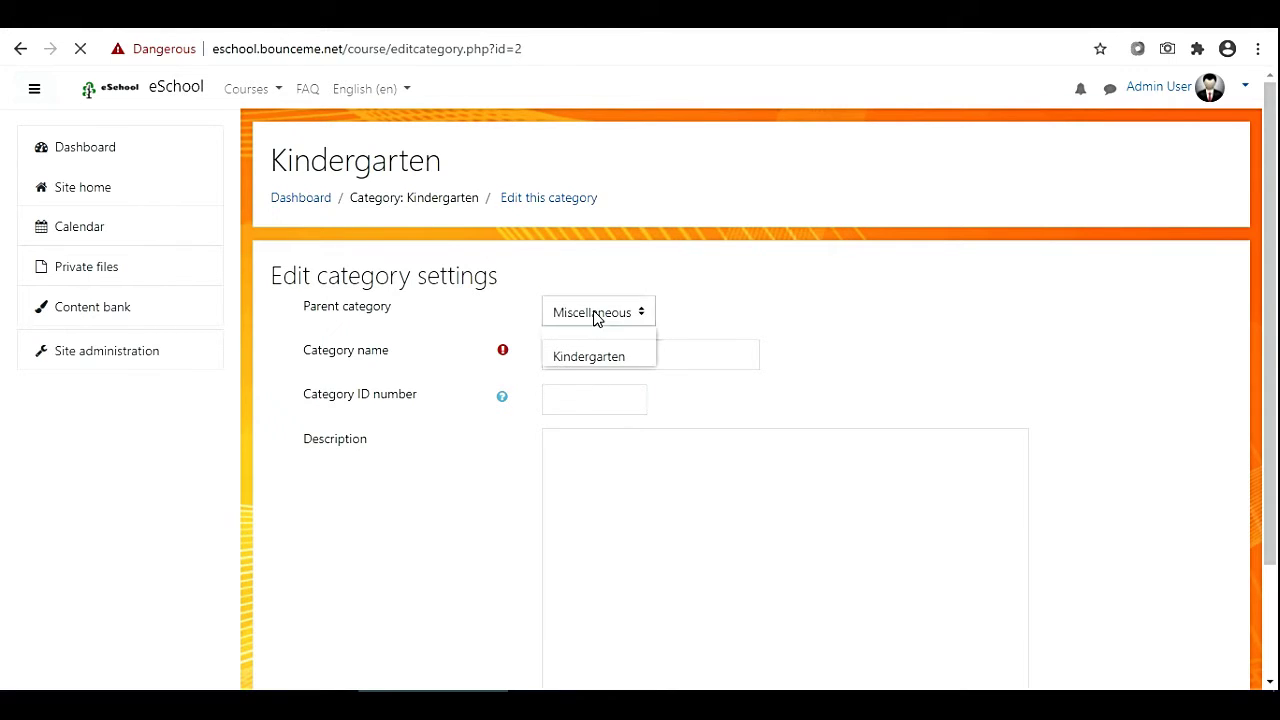
pyautogui.click(584, 338)
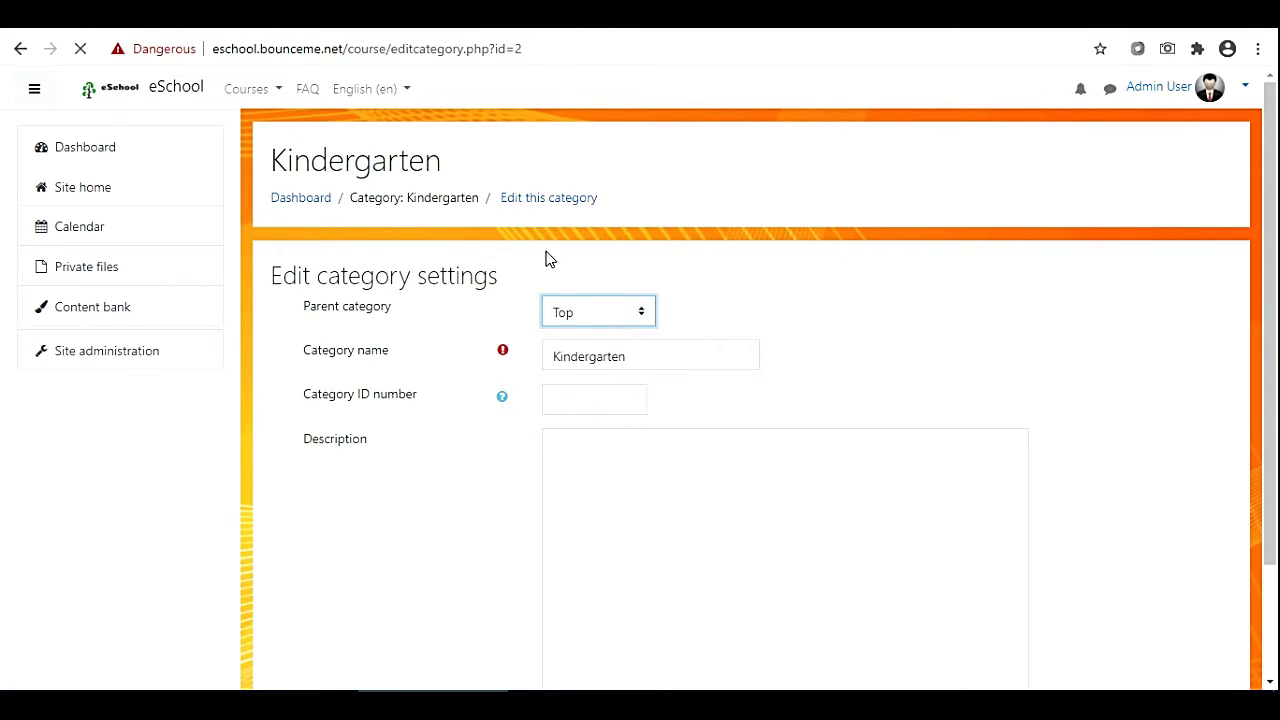
pyautogui.scroll(-2, 533, 520)
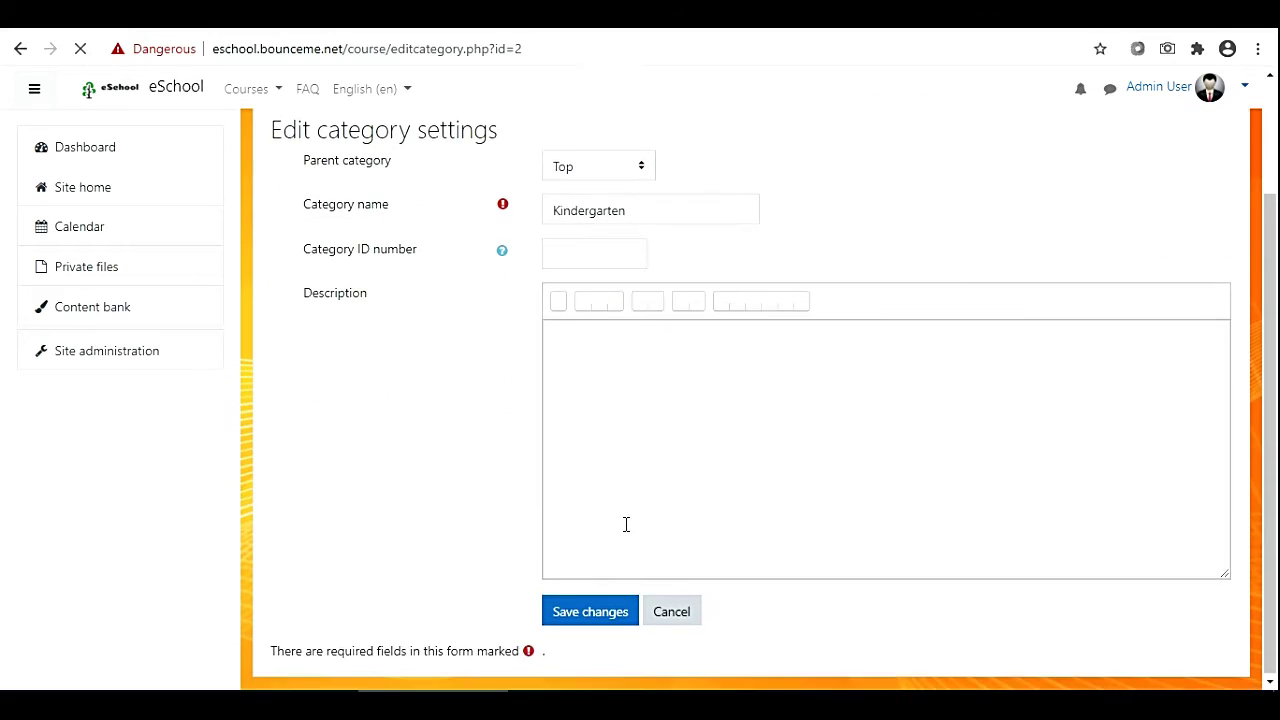
pyautogui.click(580, 628)
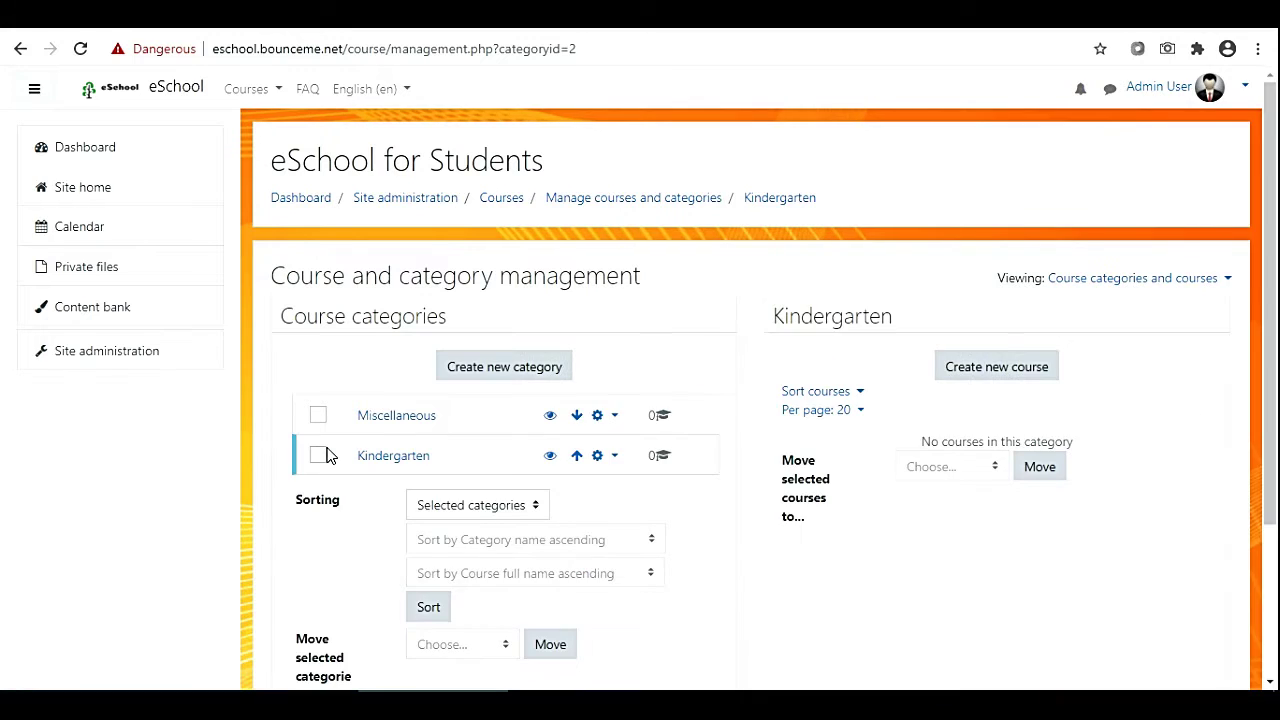
# Create a top-level 'K5' category with the description 'Class 1 to 5'.
pyautogui.click(488, 375)
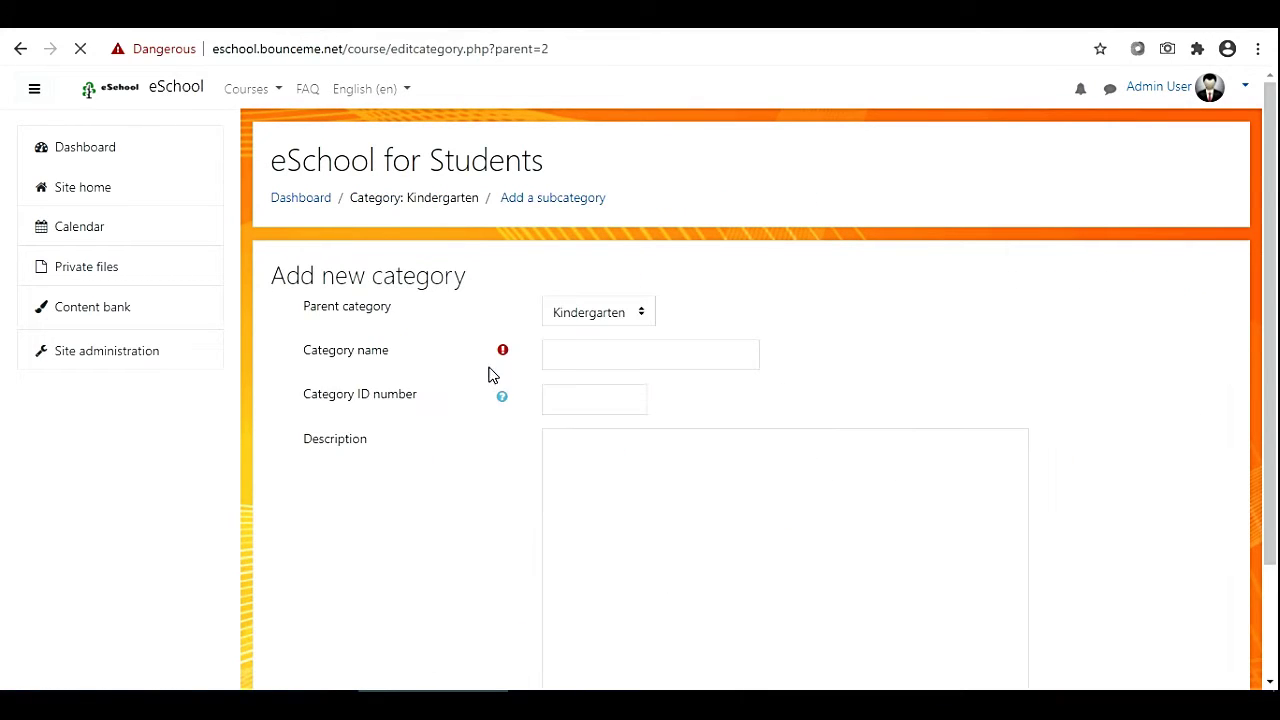
pyautogui.click(587, 314)
pyautogui.click(571, 353)
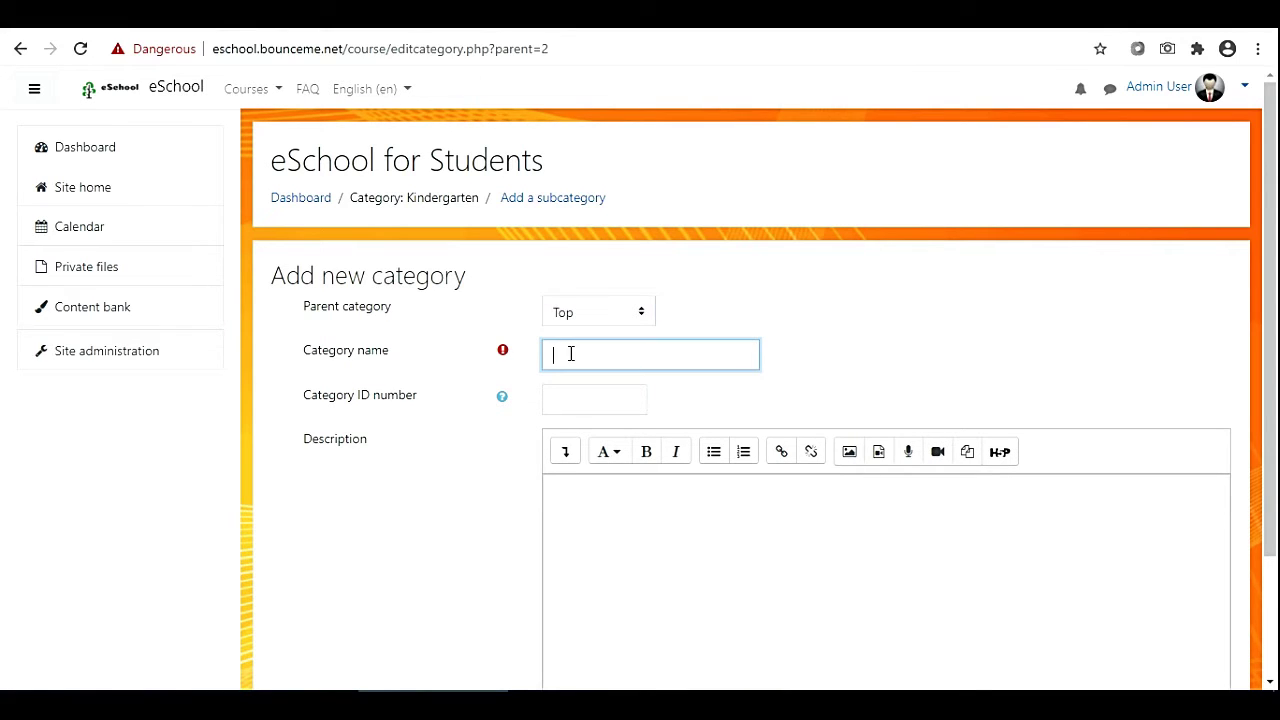
pyautogui.write('K5')
pyautogui.scroll(-2, 592, 389)
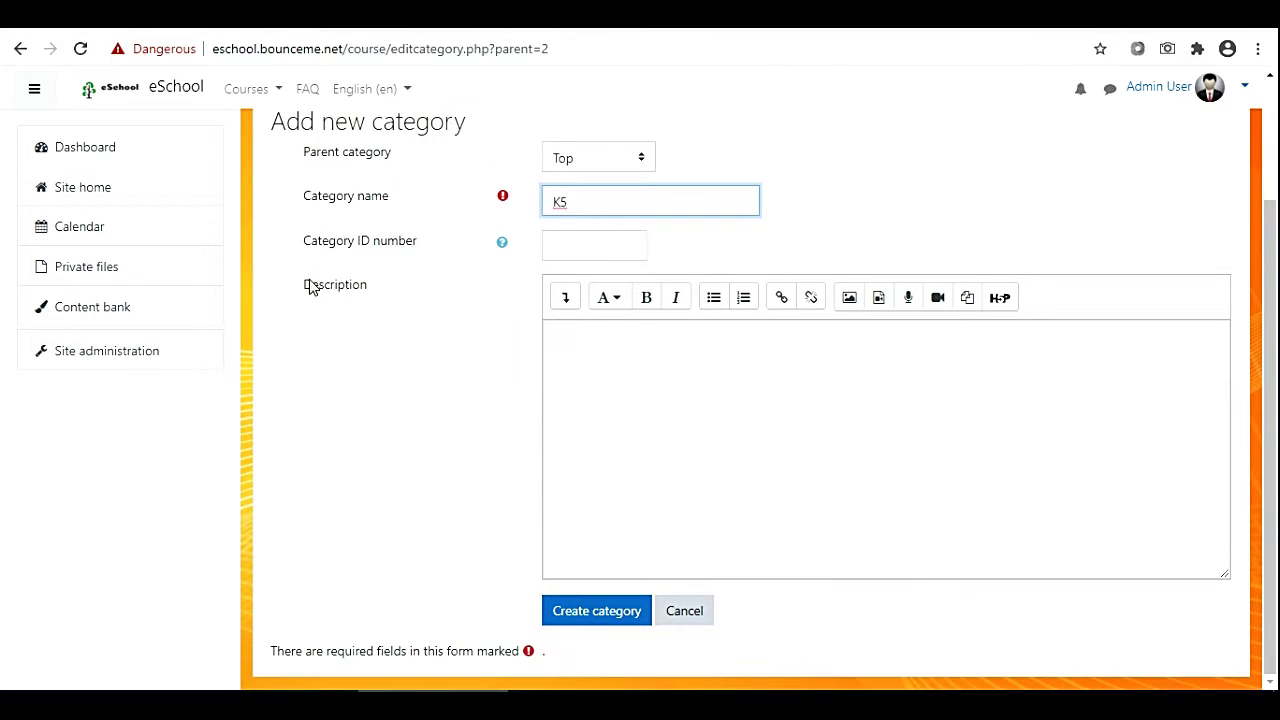
pyautogui.click(556, 358)
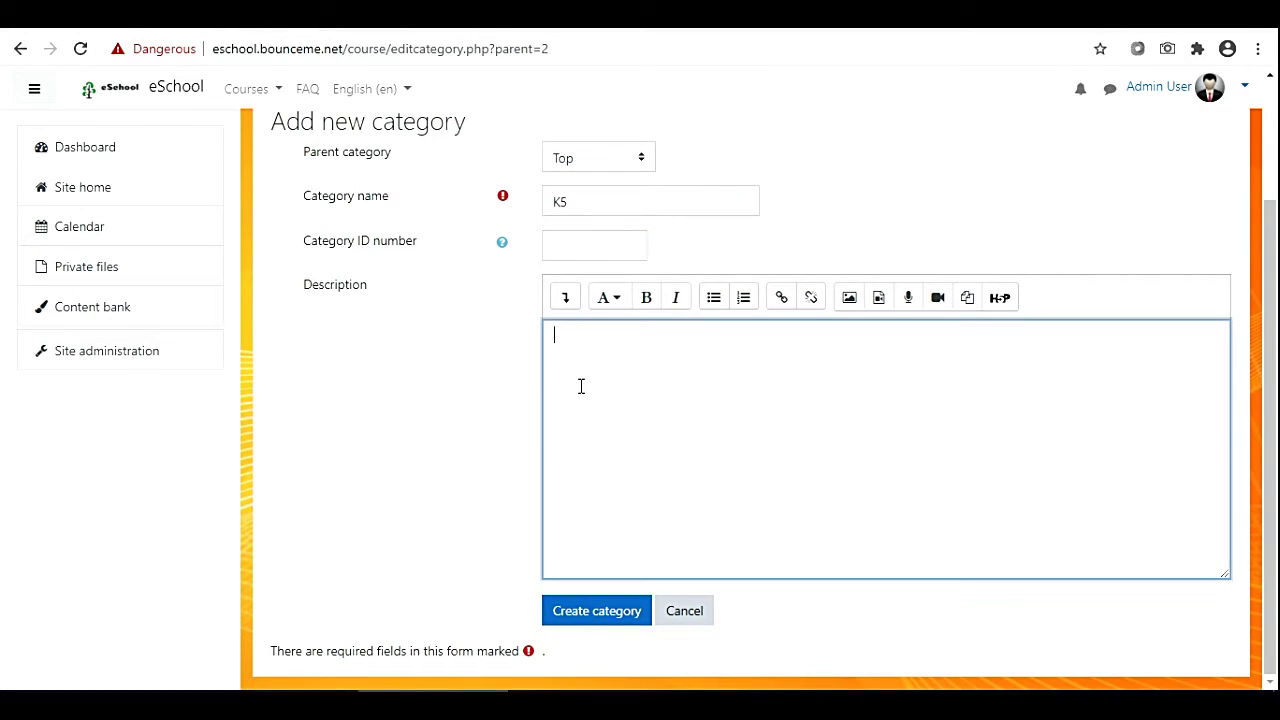
pyautogui.write('Class 1 to 5')
pyautogui.click(595, 616)
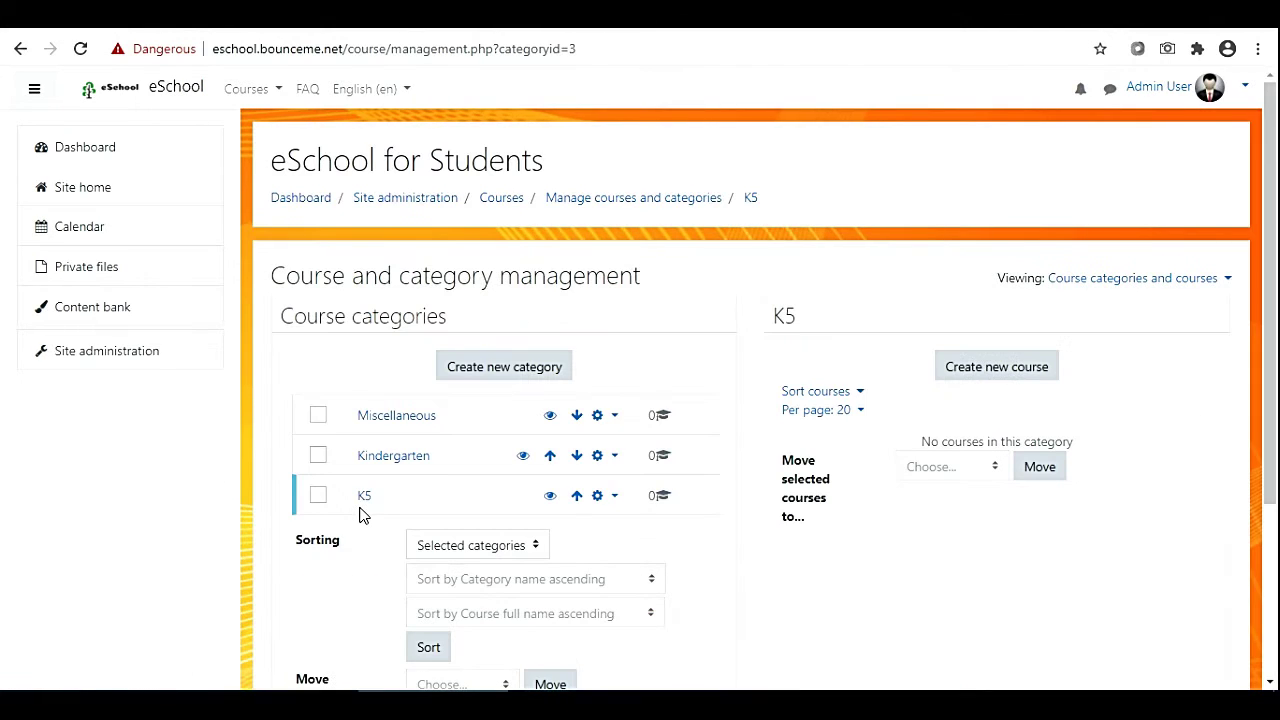
pyautogui.scroll(-2, 509, 543)
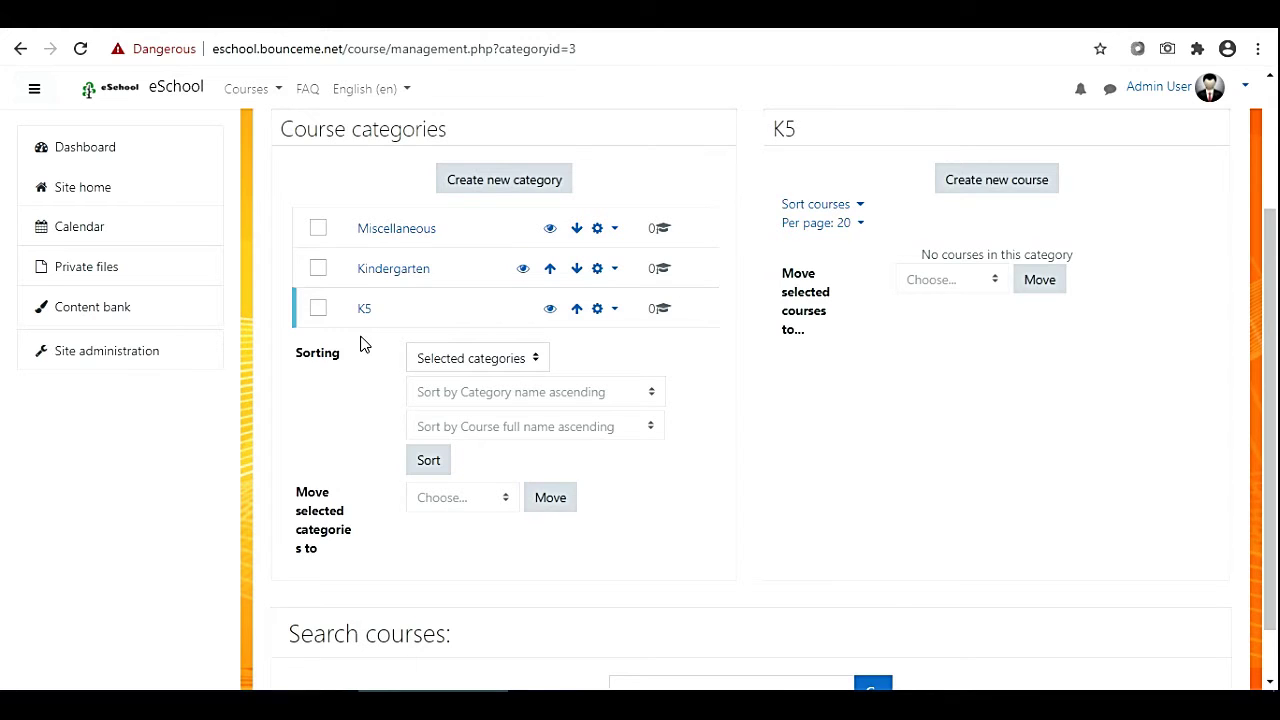
# Create a 'Class 1' category with K5 as its parent.
pyautogui.click(500, 190)
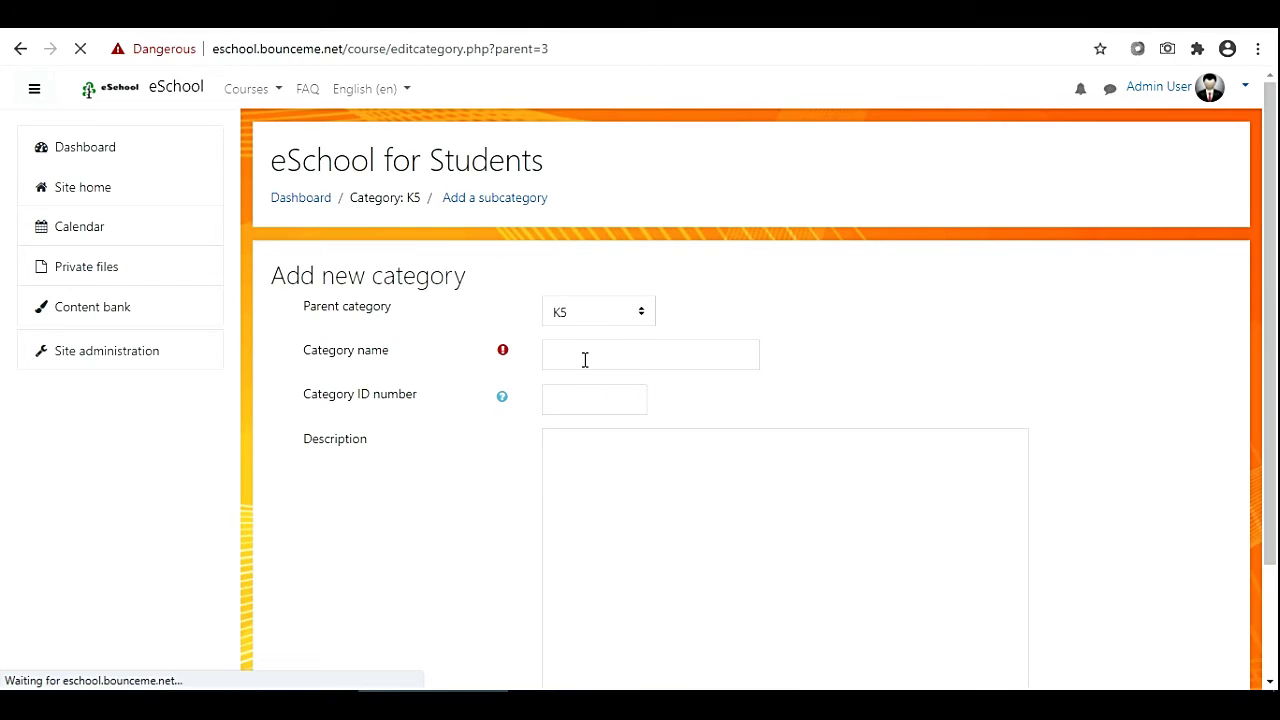
pyautogui.click(585, 360)
pyautogui.write('Cla')
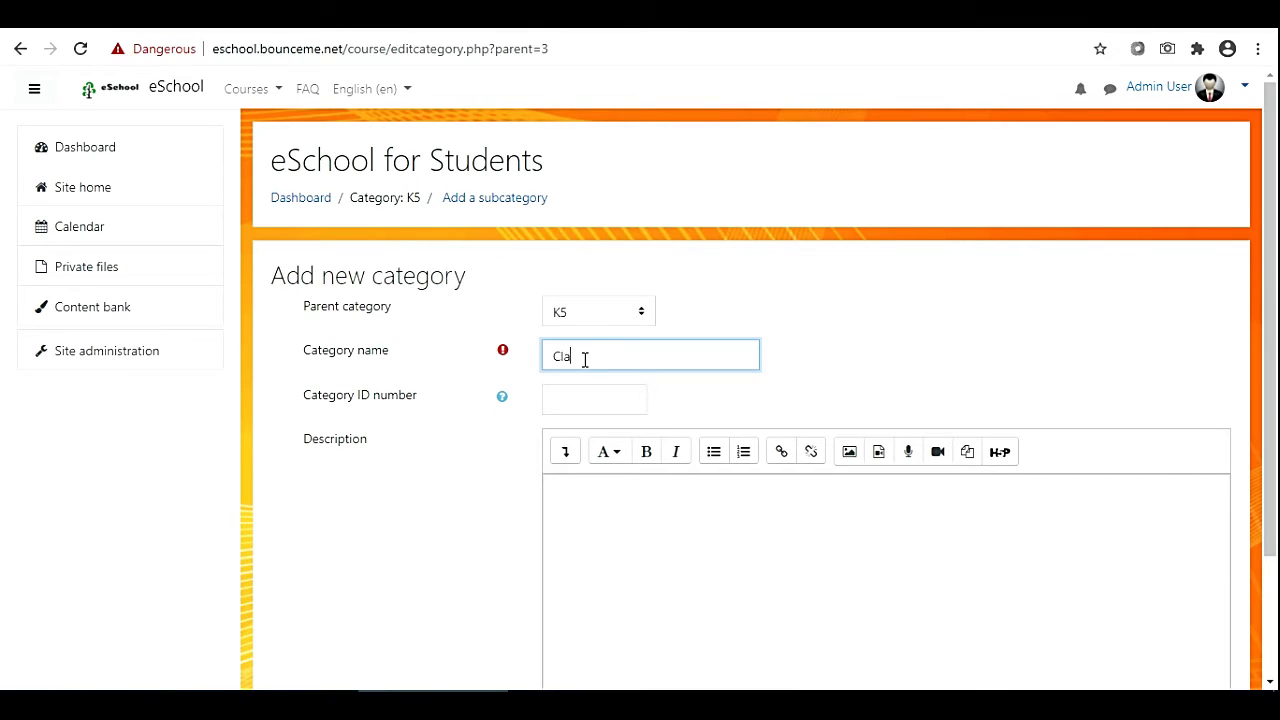
pyautogui.write('ss 1')
pyautogui.click(599, 514)
pyautogui.scroll(-2, 599, 514)
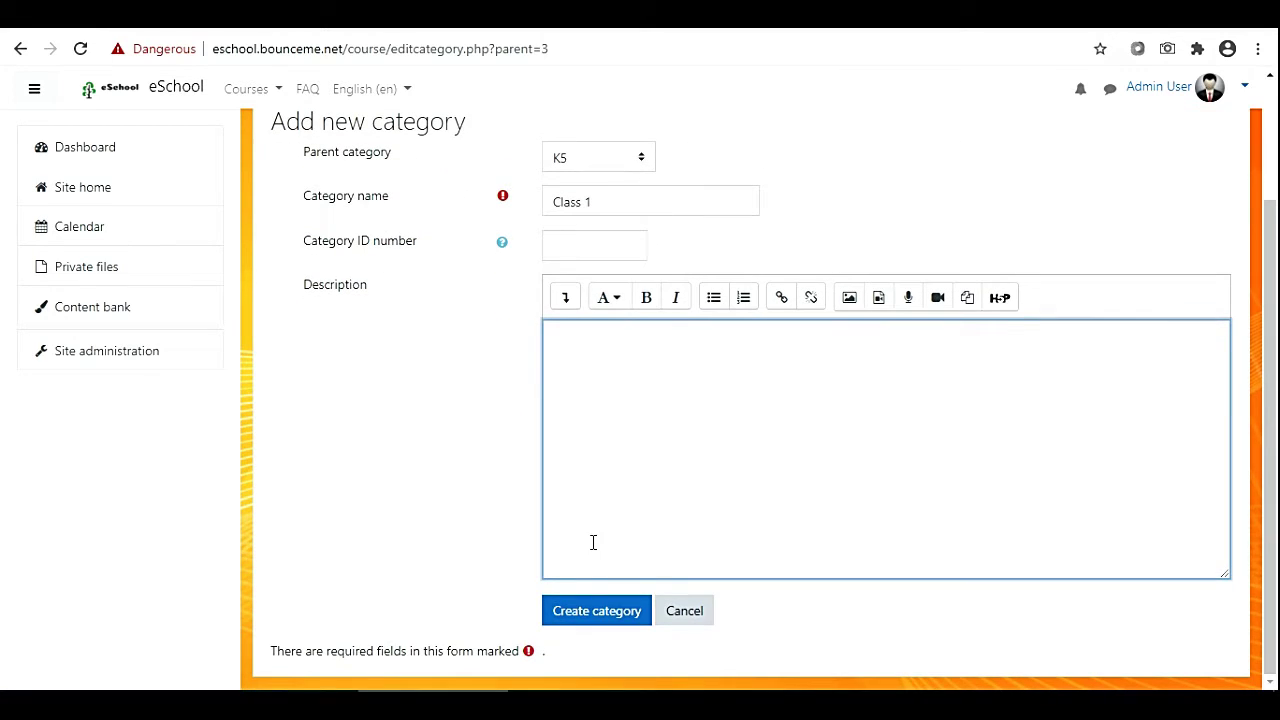
pyautogui.click(590, 618)
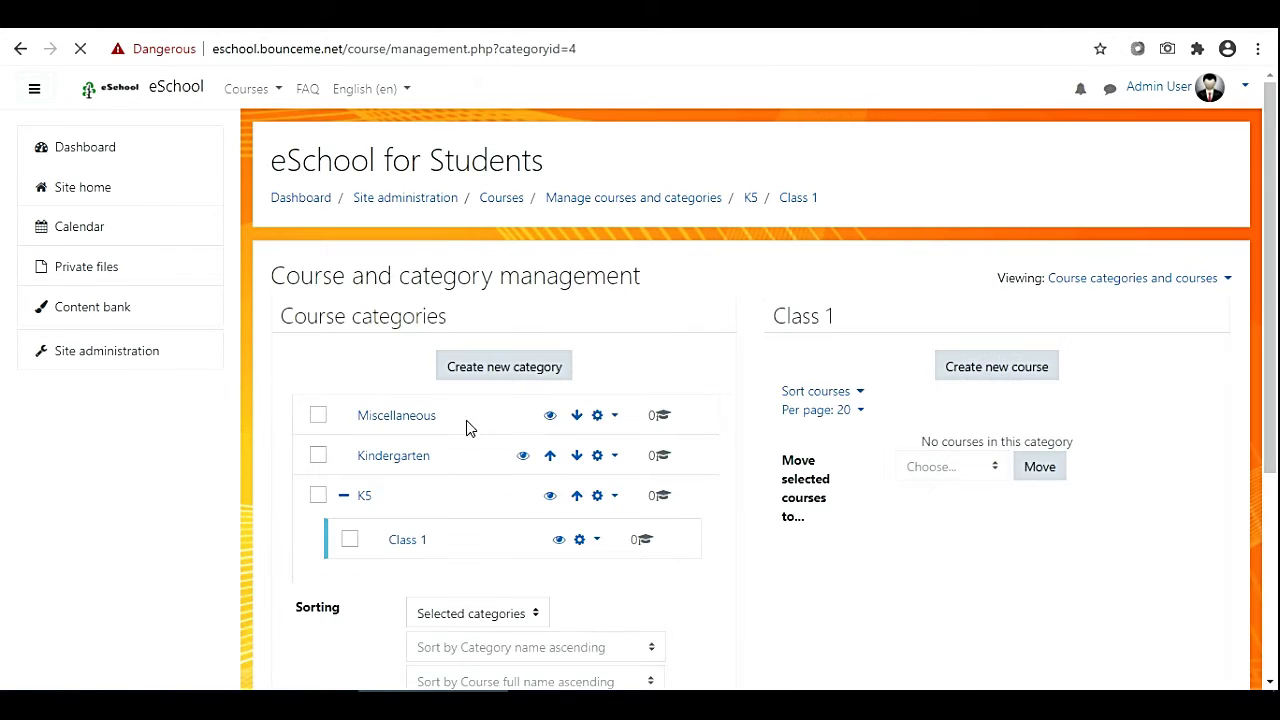
# Create a 'Class 2' category, choosing K5 as its parent.
pyautogui.scroll(-2, 420, 338)
pyautogui.click(502, 178)
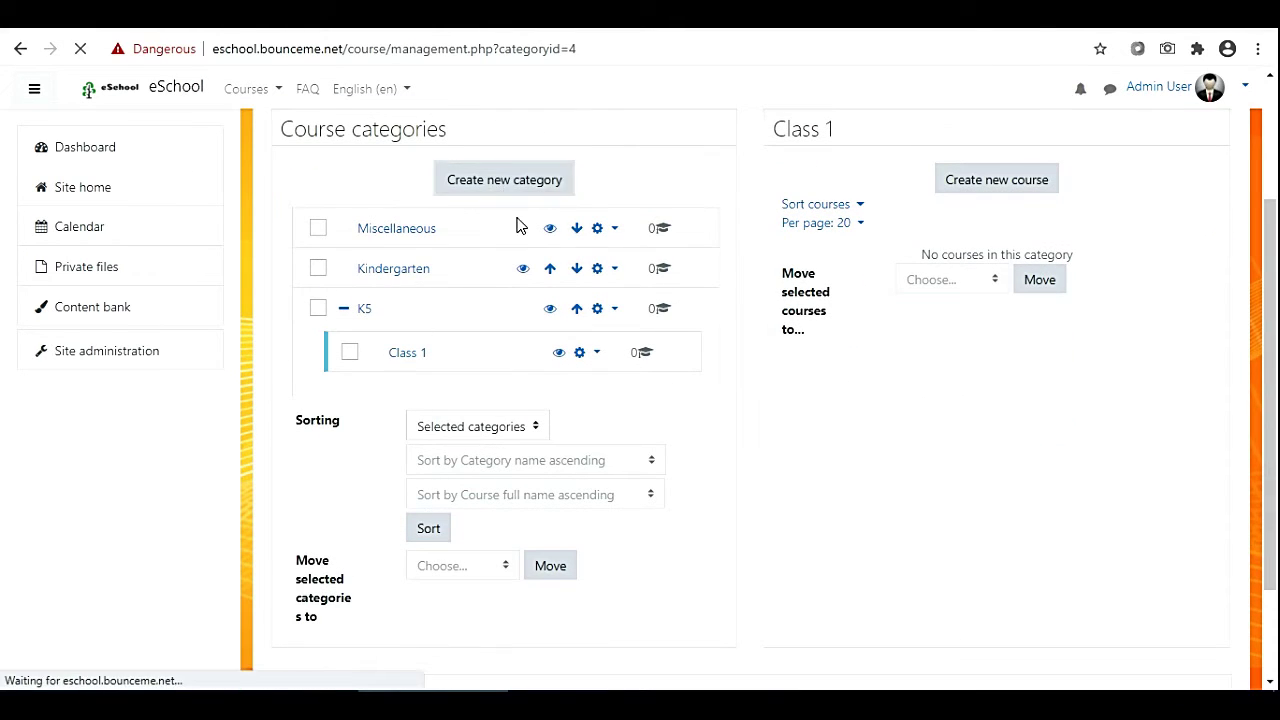
pyautogui.click(596, 312)
pyautogui.click(562, 337)
pyautogui.click(588, 356)
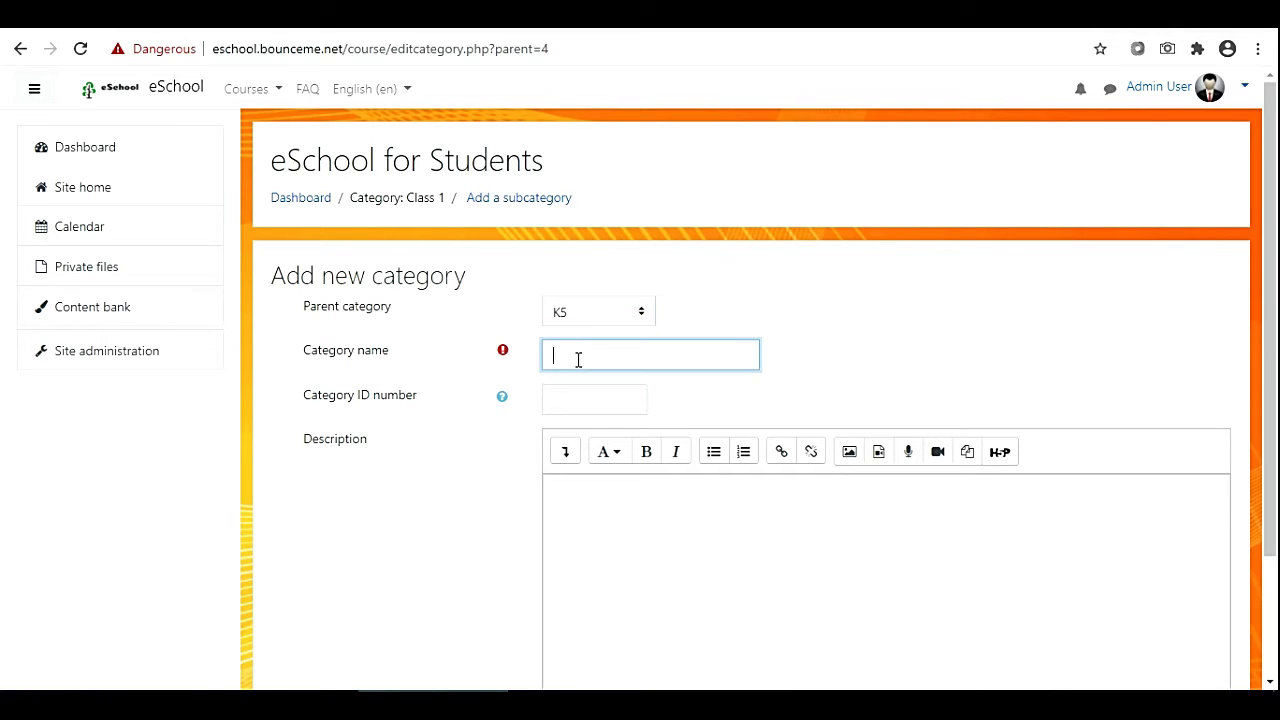
pyautogui.write('Class 2')
pyautogui.scroll(-2, 588, 500)
pyautogui.click(590, 615)
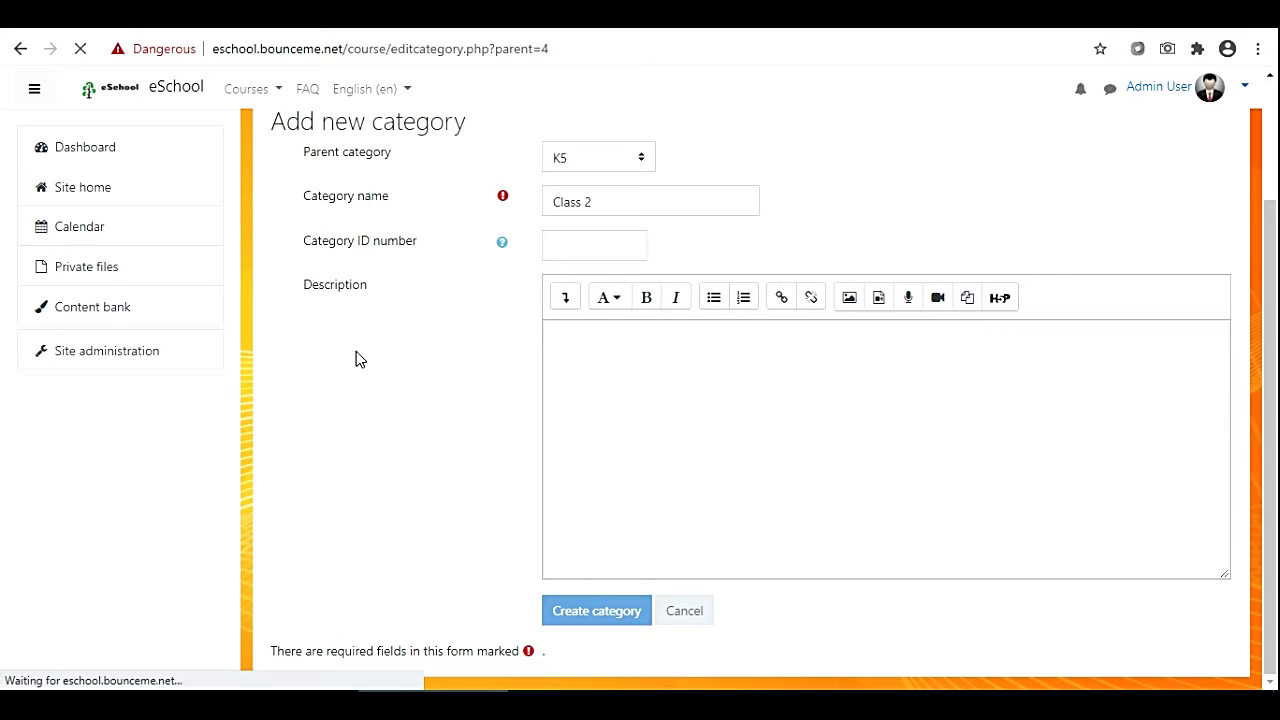
# Create a 'Class 3' category with parent K5.
pyautogui.click(494, 373)
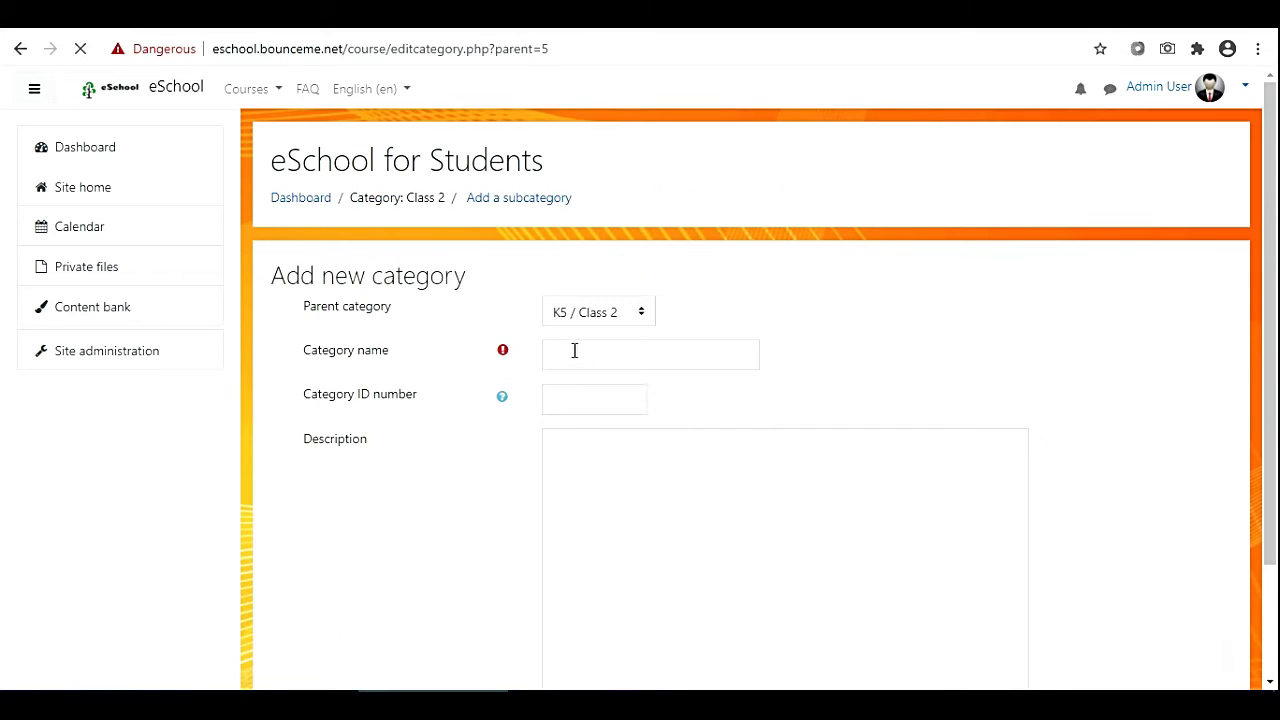
pyautogui.click(575, 351)
pyautogui.click(592, 312)
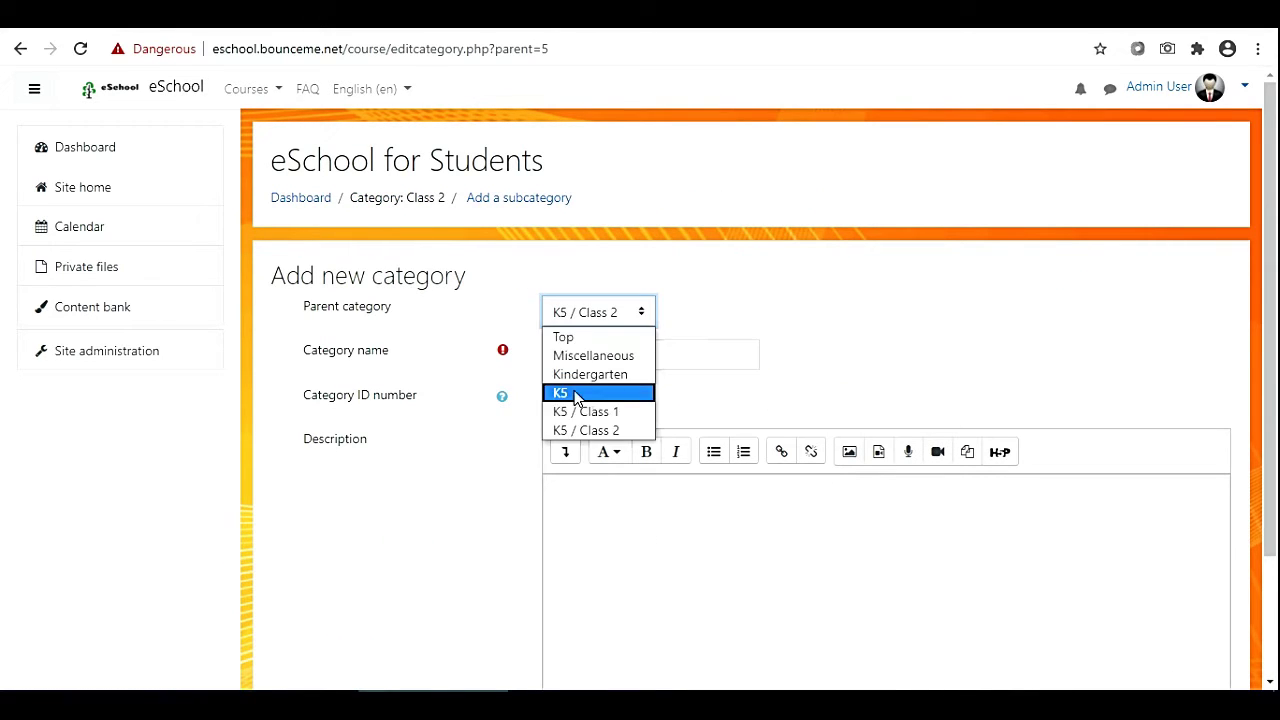
pyautogui.click(575, 394)
pyautogui.click(574, 357)
pyautogui.write('Class 3')
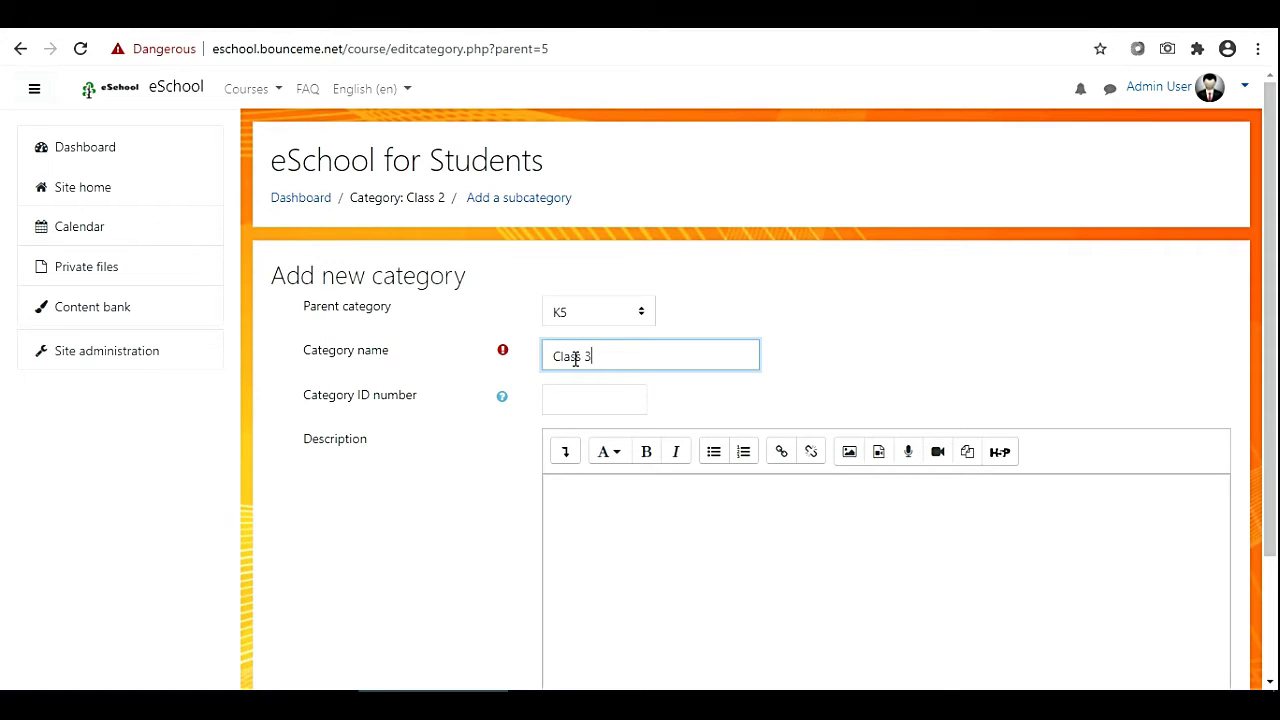
pyautogui.click(1101, 704)
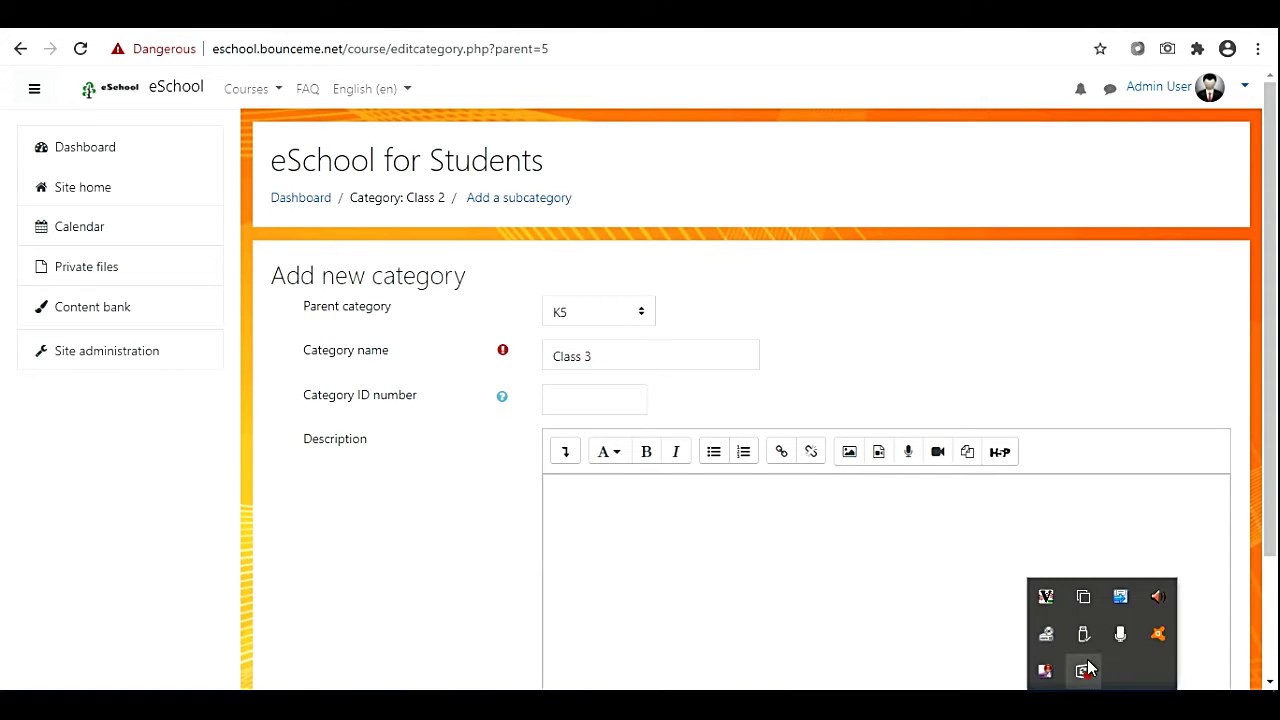
pyautogui.rightClick(1084, 671)
pyautogui.click(663, 420)
pyautogui.scroll(-2, 620, 500)
pyautogui.click(593, 614)
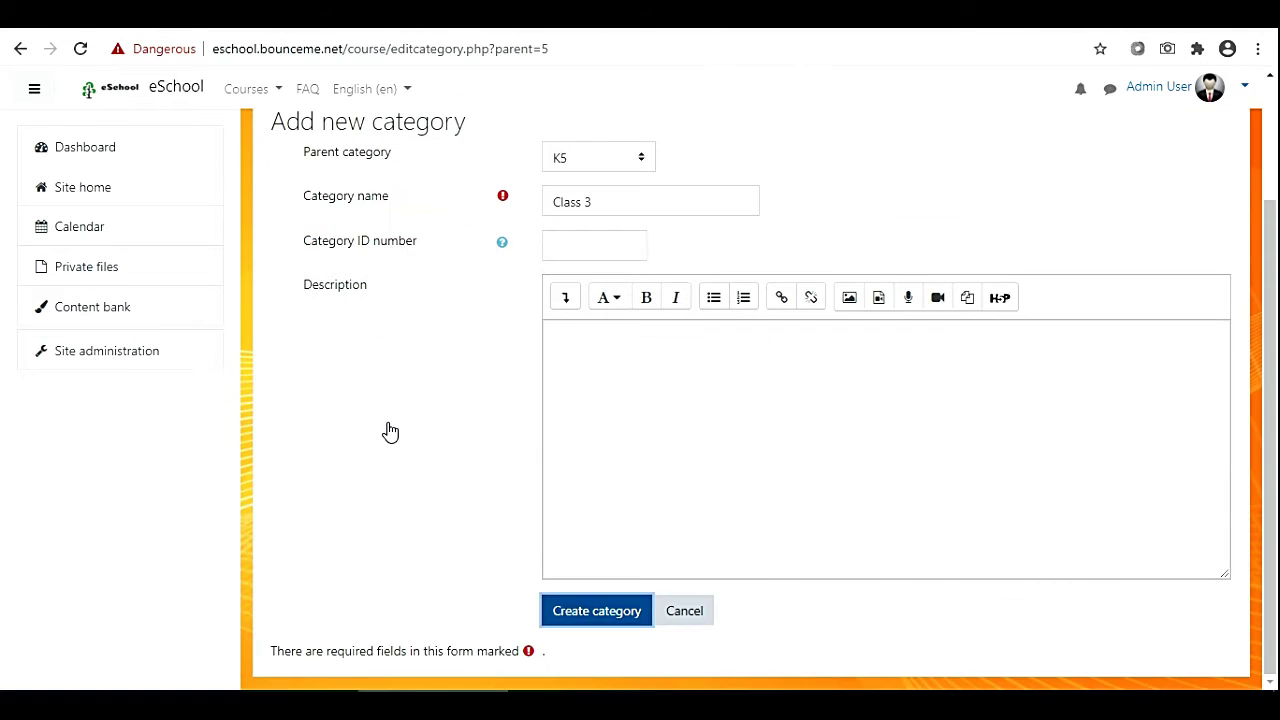
# Create a 'Class 4' category with parent K5.
pyautogui.click(478, 375)
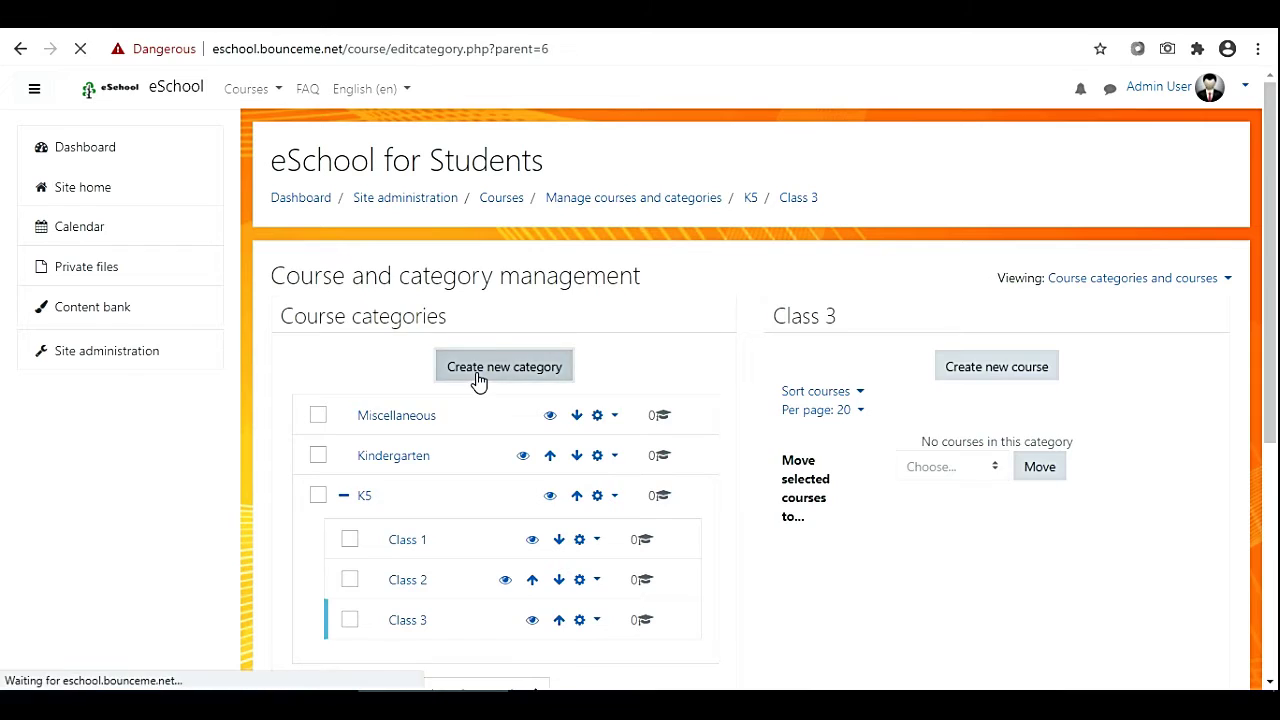
pyautogui.click(570, 356)
pyautogui.click(575, 312)
pyautogui.click(571, 393)
pyautogui.click(571, 356)
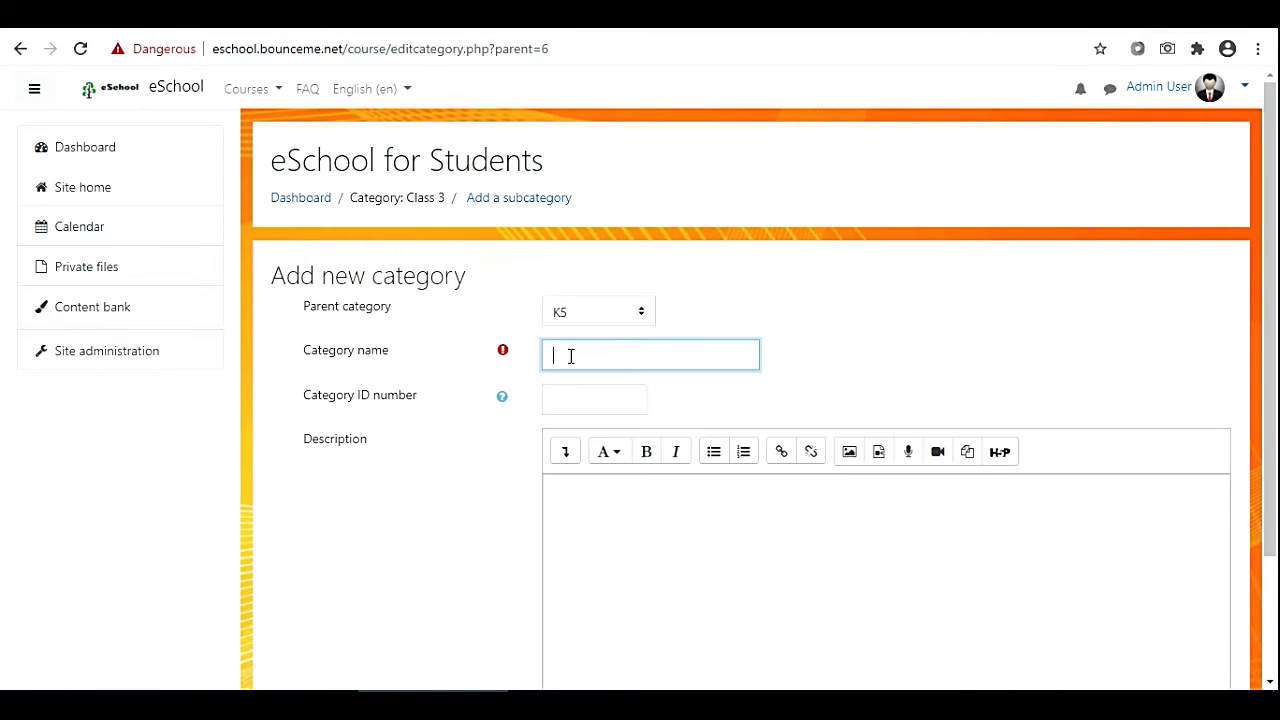
pyautogui.write('Class 4')
pyautogui.scroll(-2, 628, 398)
pyautogui.click(597, 611)
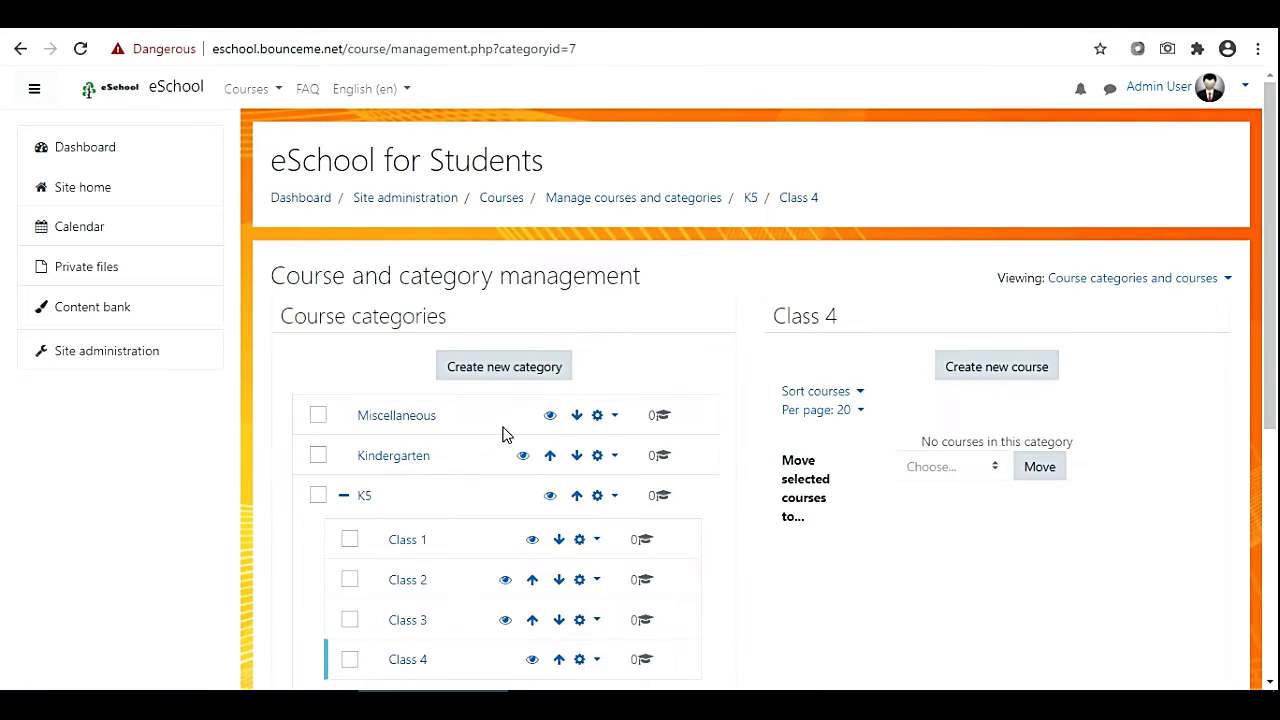
# Create a 'Class 5' category with parent K5.
pyautogui.click(500, 369)
pyautogui.click(581, 357)
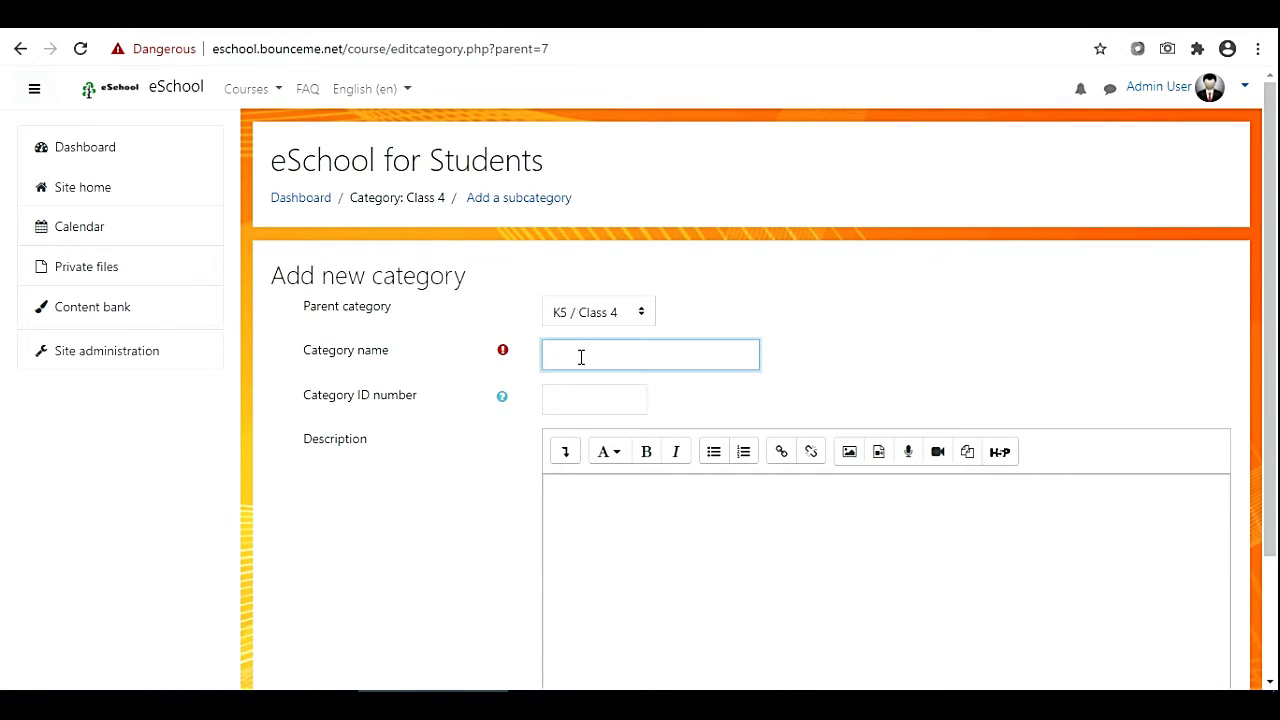
pyautogui.write('Class 5')
pyautogui.click(597, 312)
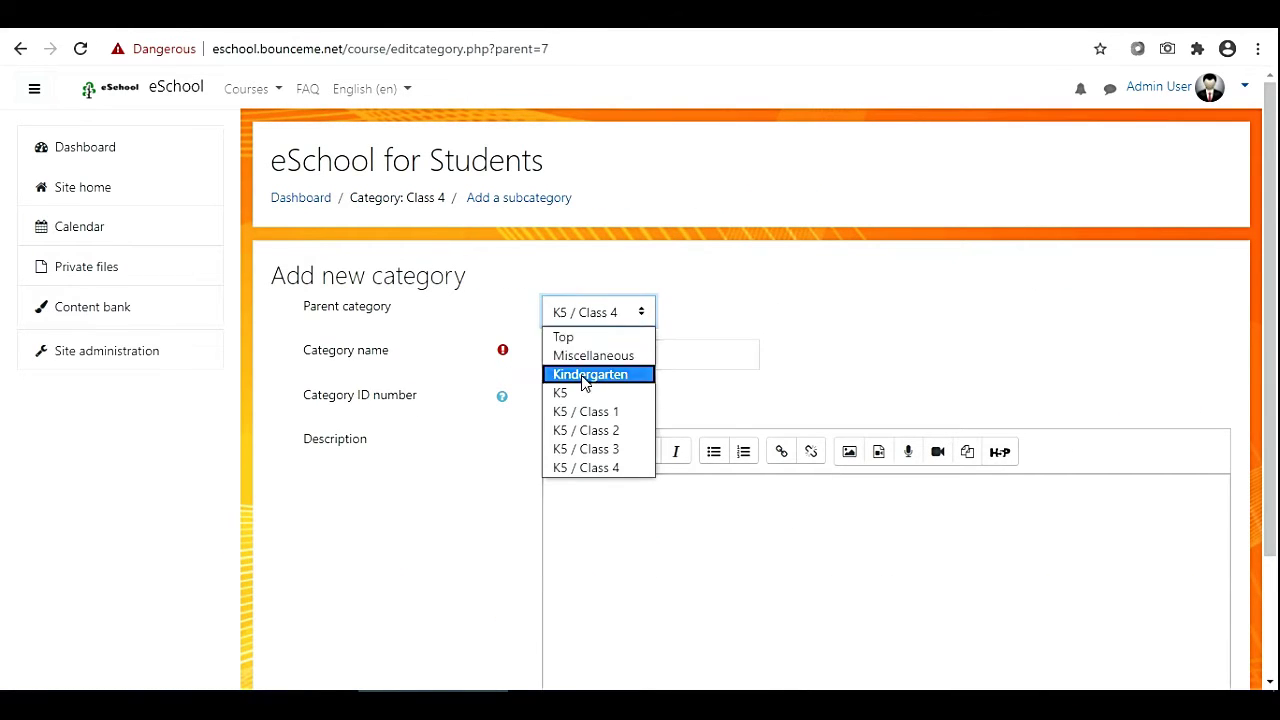
pyautogui.click(586, 391)
pyautogui.scroll(-2, 597, 500)
pyautogui.click(598, 618)
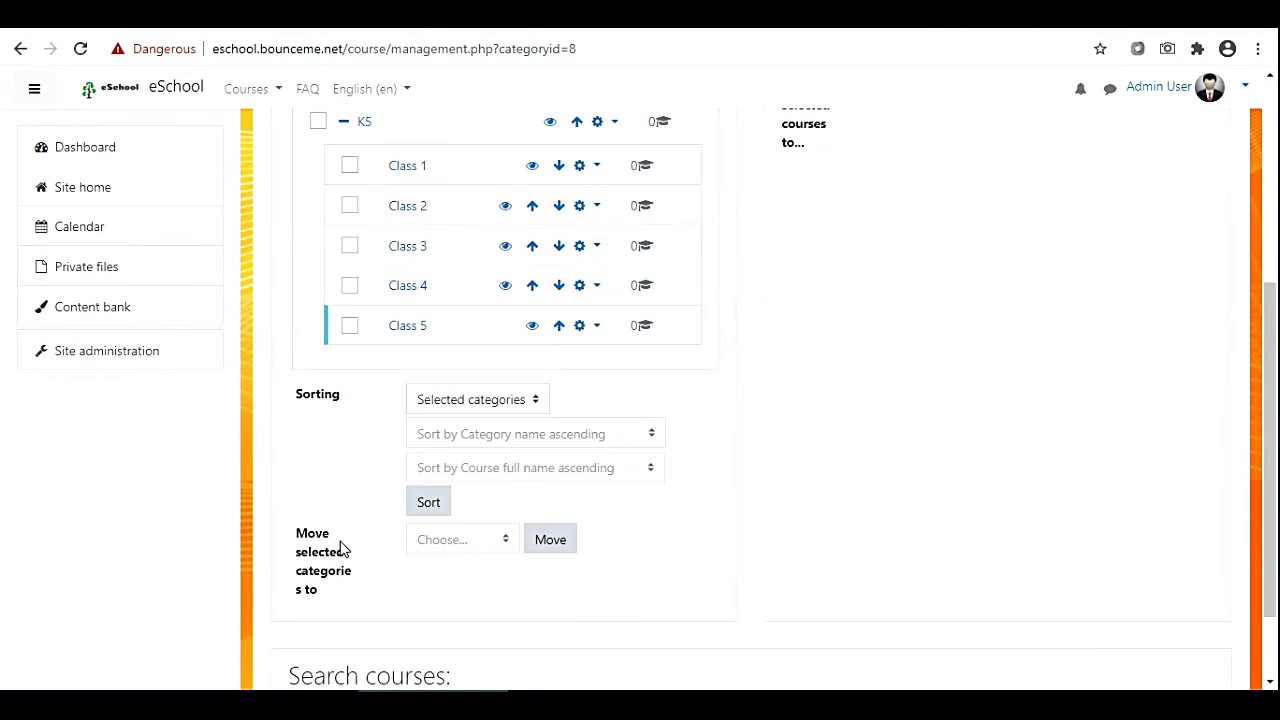
pyautogui.scroll(3, 340, 548)
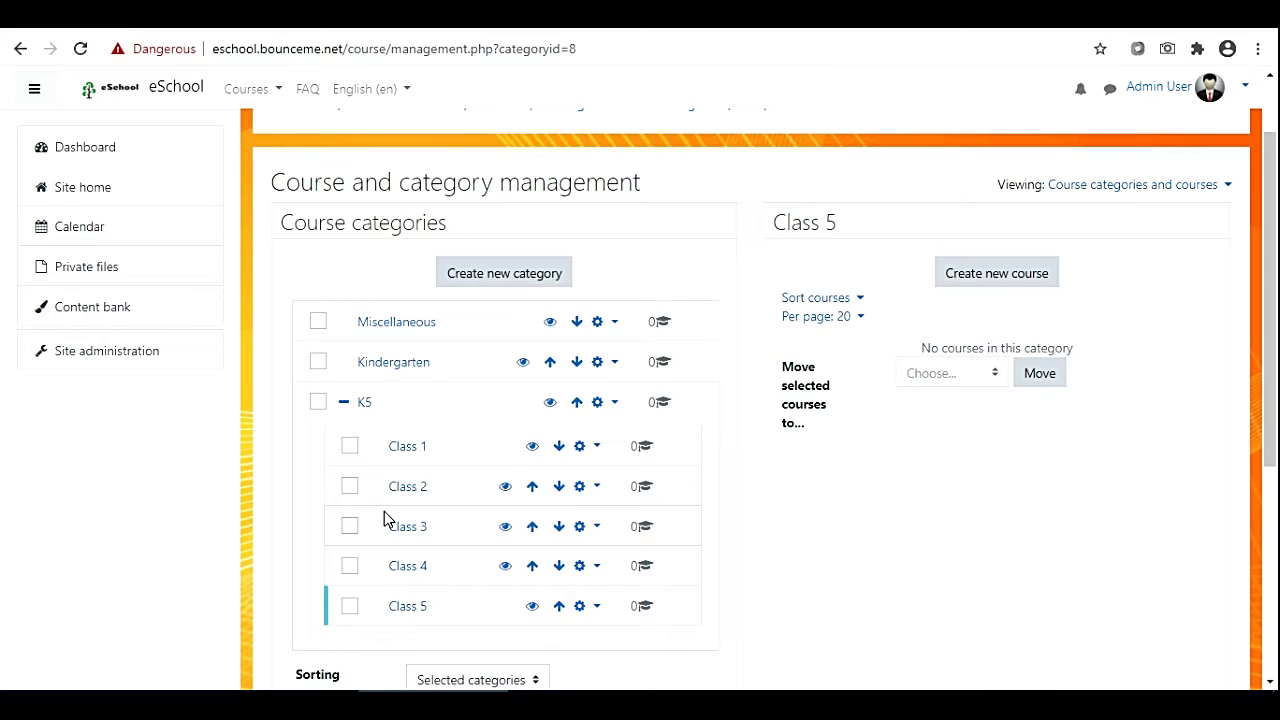
# Add an 'Engineering Group' category with parent set to Top.
pyautogui.click(506, 281)
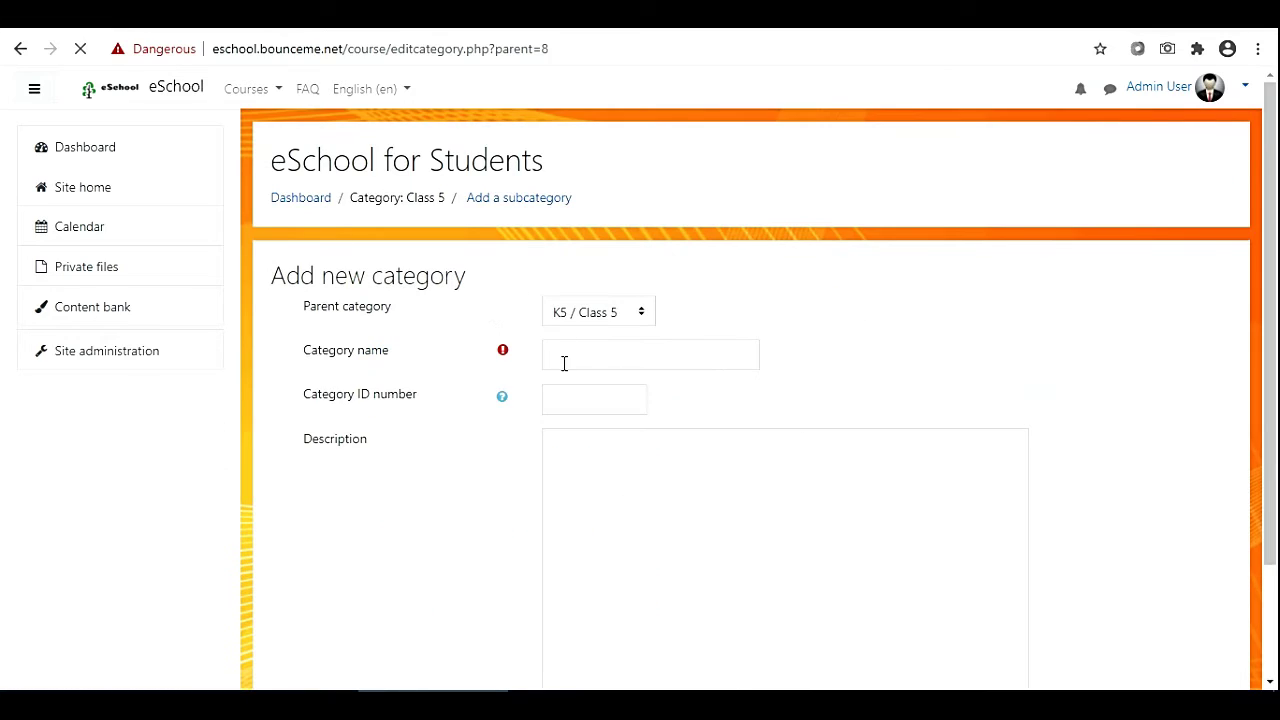
pyautogui.click(571, 322)
pyautogui.click(569, 350)
pyautogui.click(571, 358)
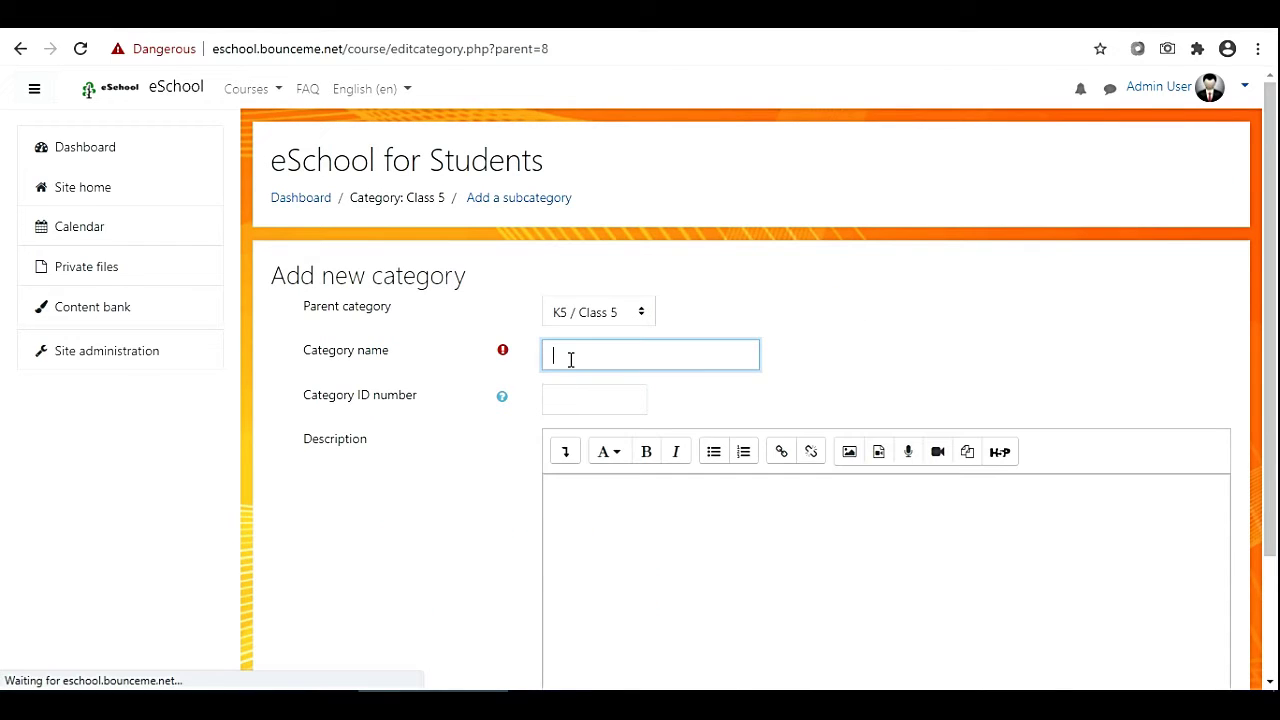
pyautogui.click(569, 322)
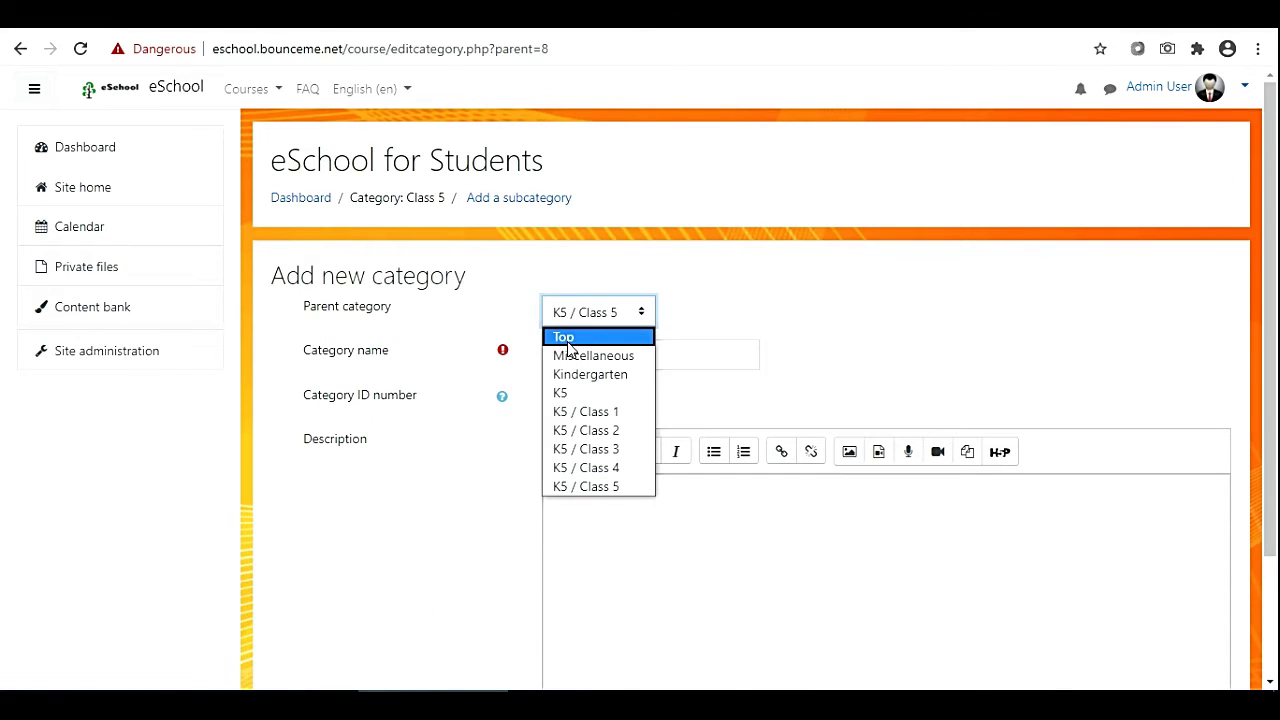
pyautogui.click(567, 333)
pyautogui.write('E')
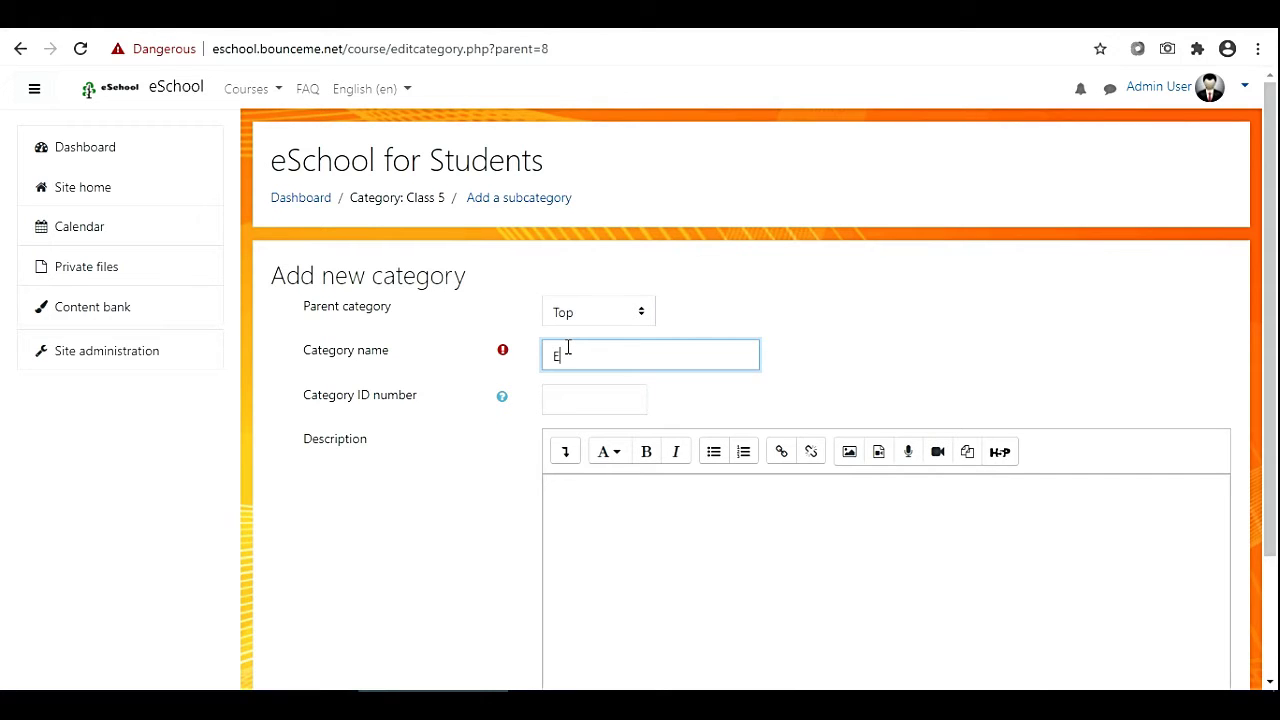
pyautogui.write('nglneering Group')
pyautogui.scroll(-2, 474, 440)
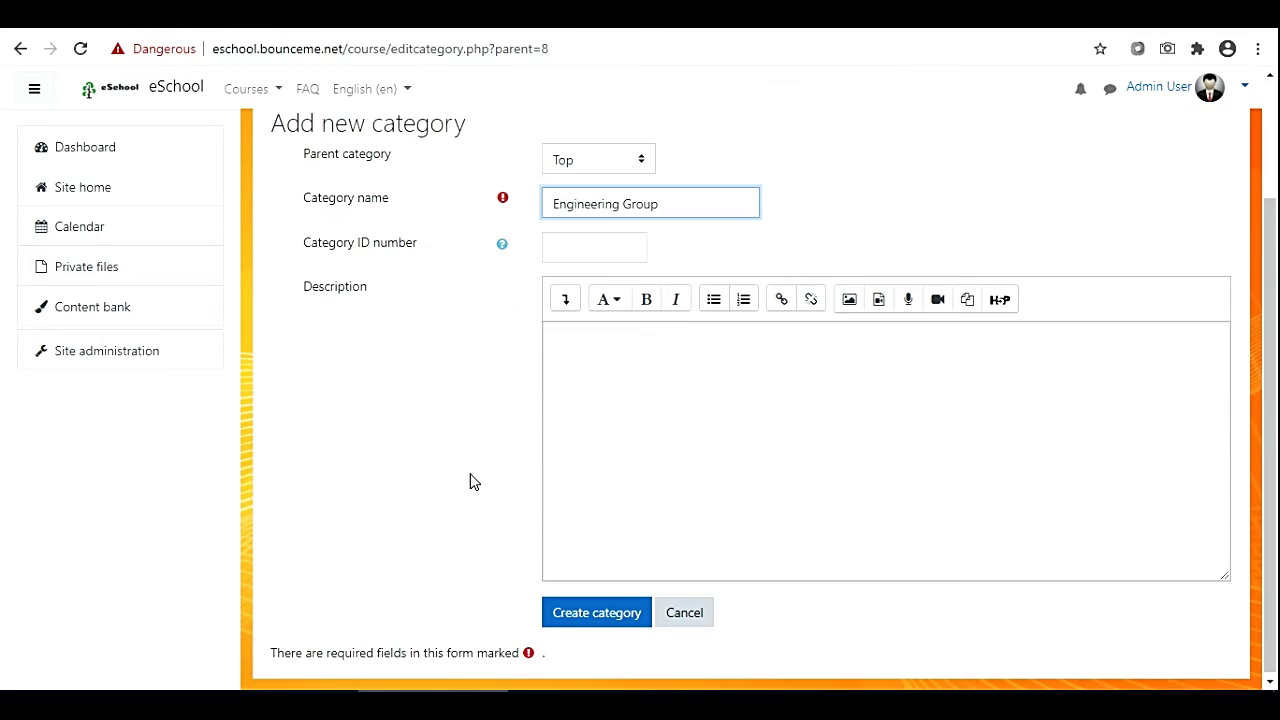
pyautogui.click(563, 620)
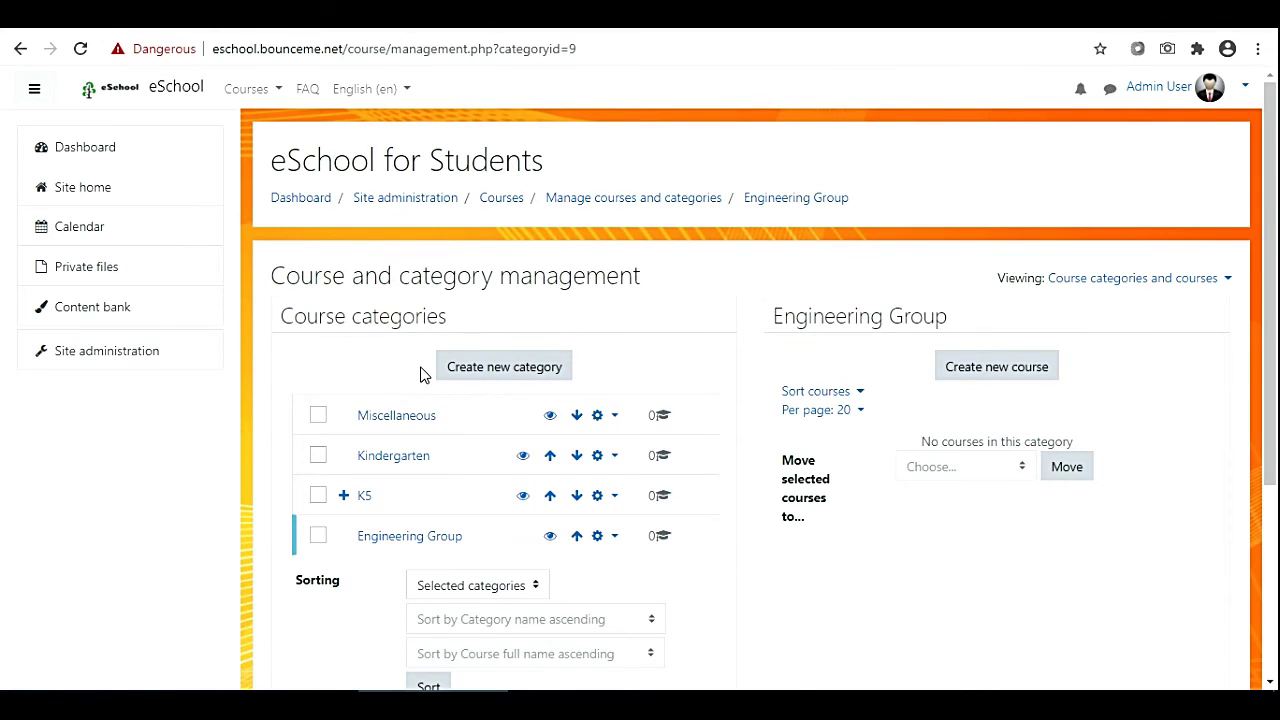
pyautogui.scroll(-2, 423, 374)
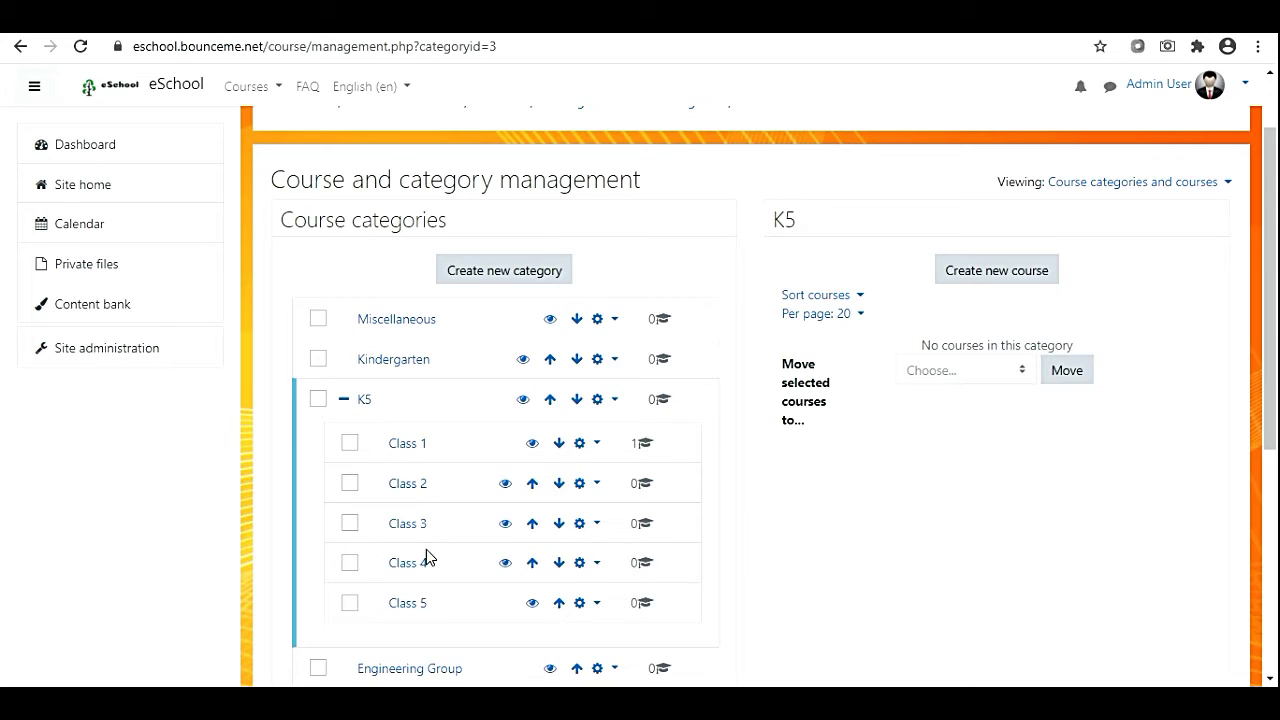
# Open the K5 / Class 2 category and begin a new course in it.
pyautogui.click(407, 488)
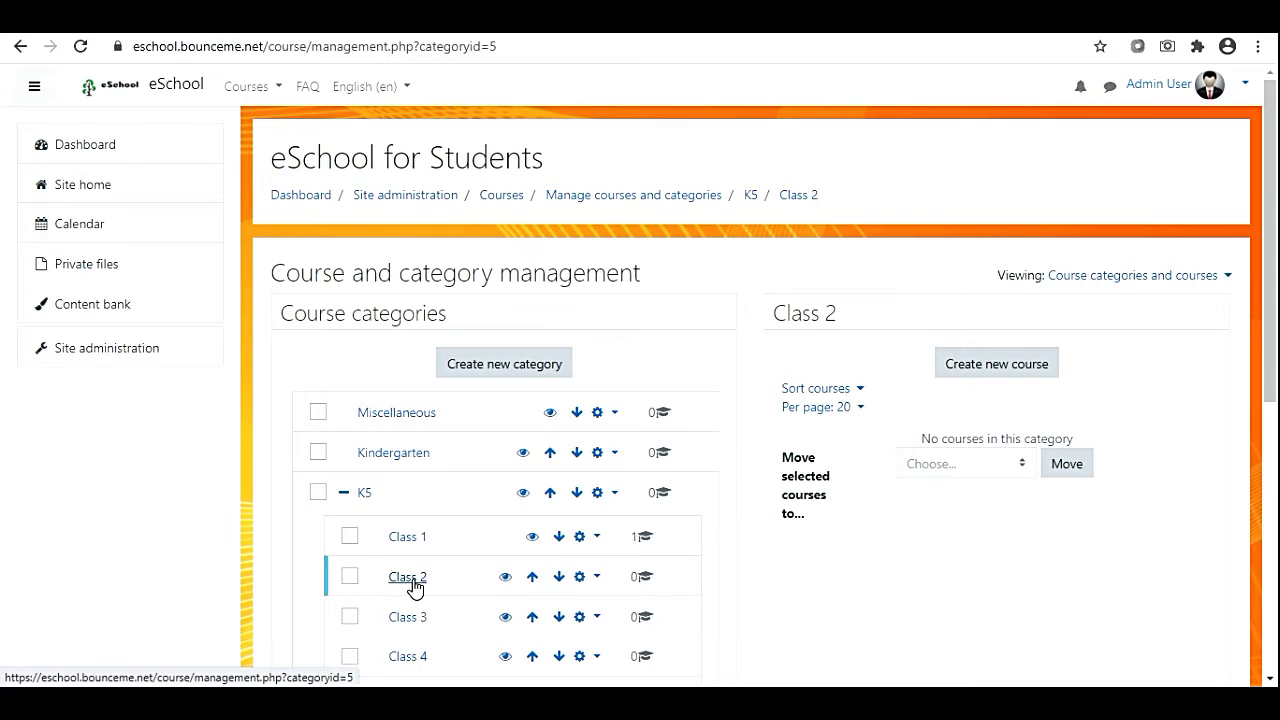
pyautogui.click(782, 311)
pyautogui.moveTo(774, 313); pyautogui.dragTo(847, 319)
pyautogui.click(881, 368)
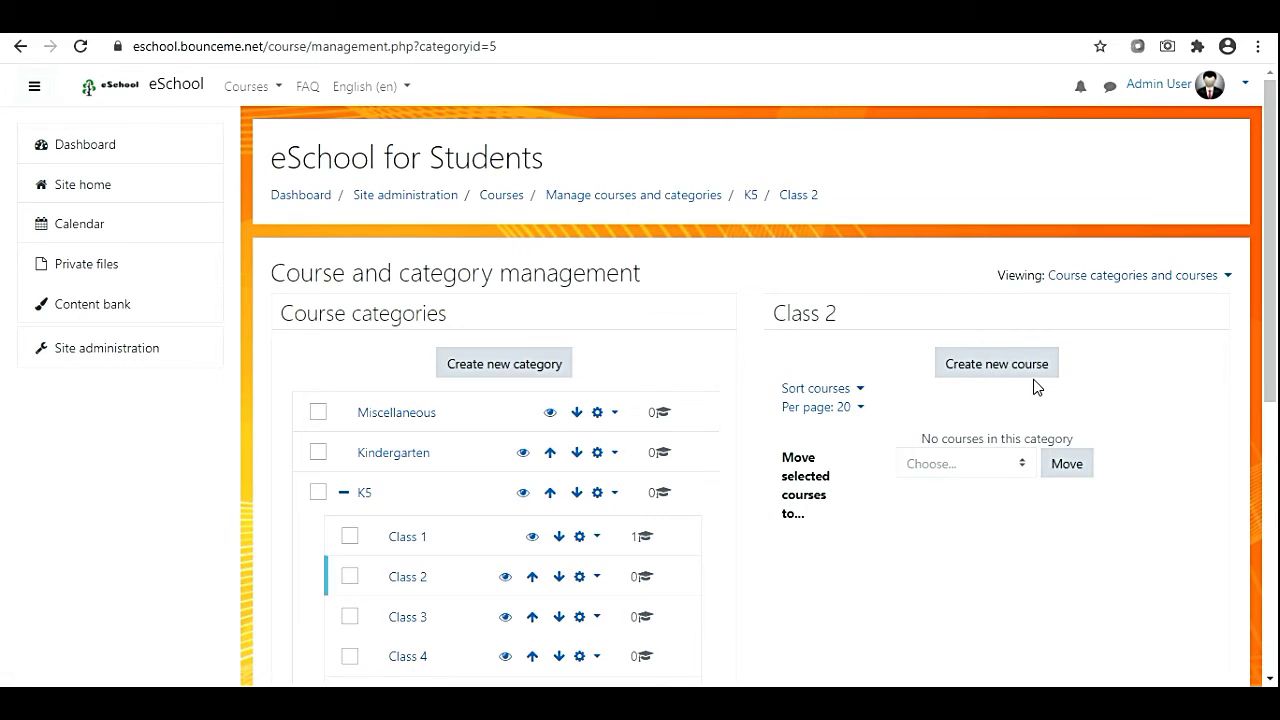
pyautogui.click(982, 374)
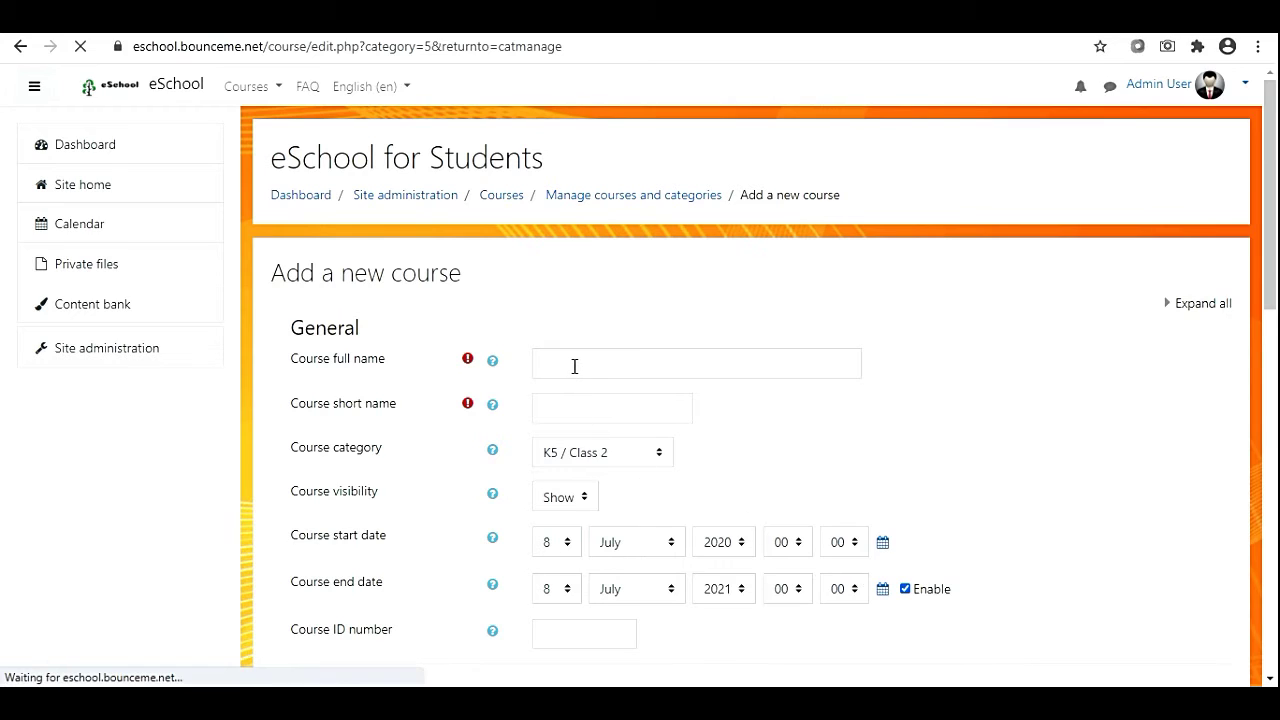
# Enter 'English for Class 2' as the course full name and 'English' as the short name.
pyautogui.click(574, 365)
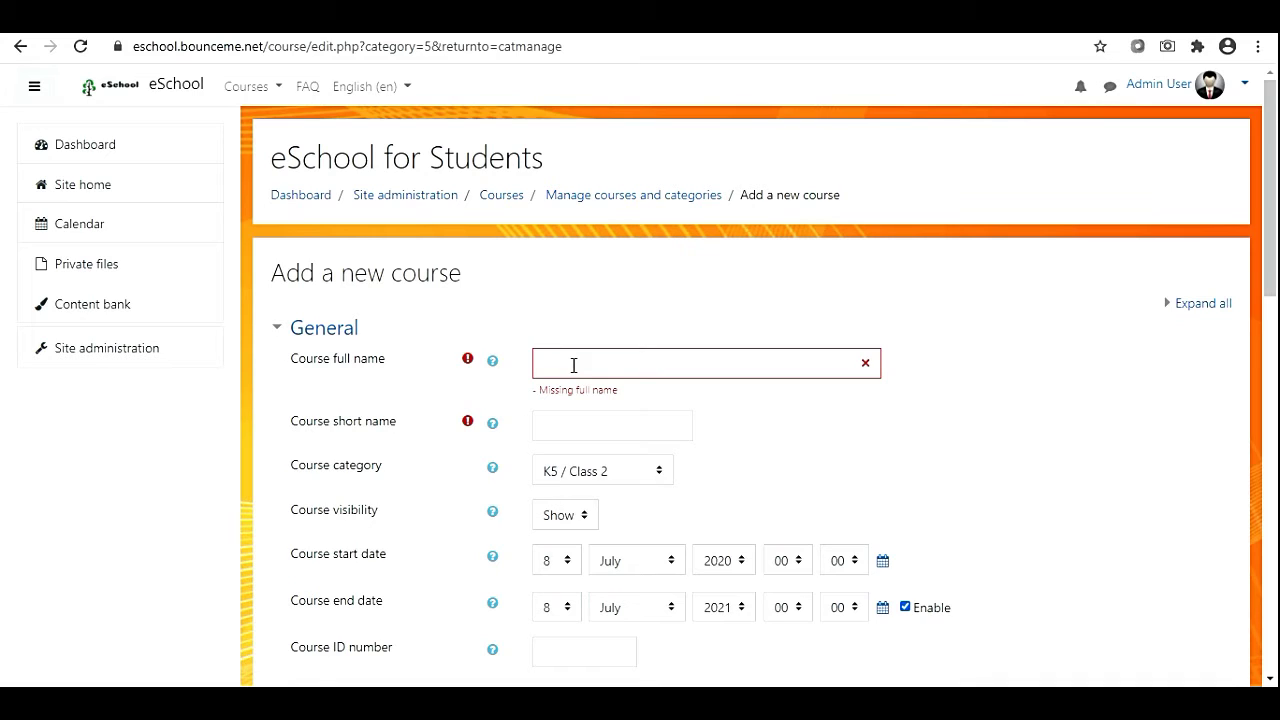
pyautogui.click(574, 365)
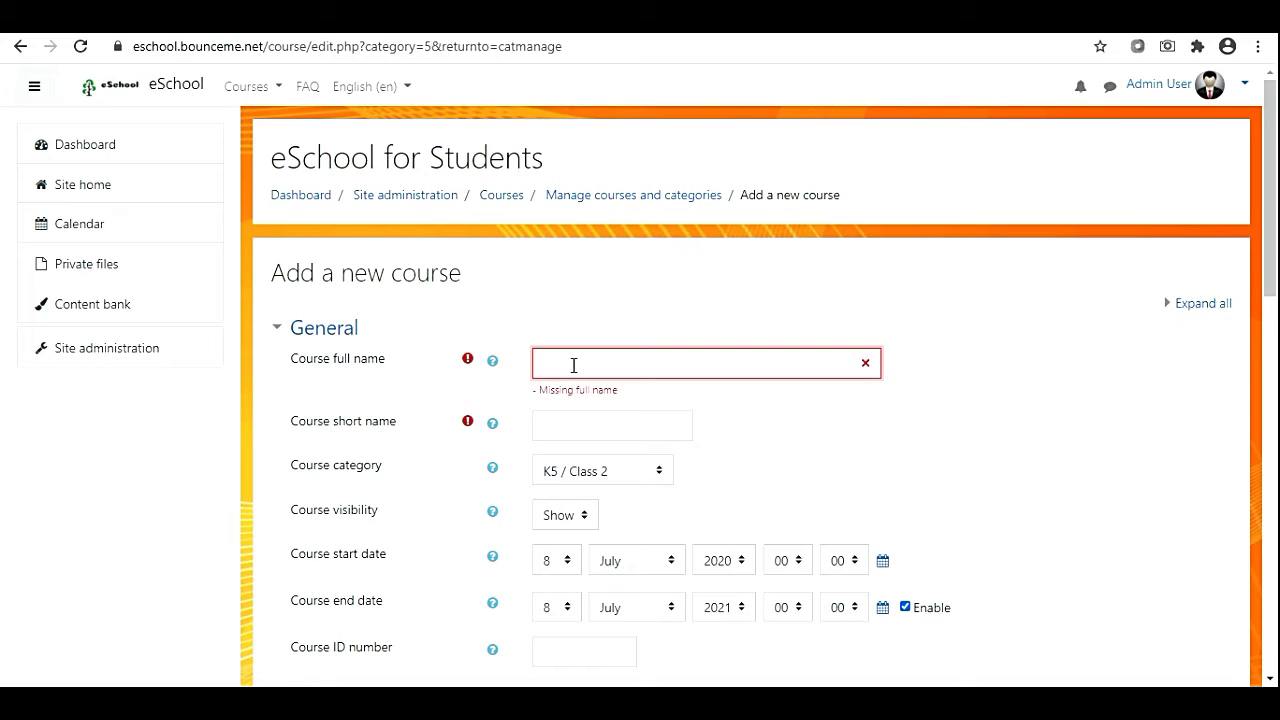
pyautogui.write('Engli')
pyautogui.write('sh ')
pyautogui.write('for ')
pyautogui.write('Class')
pyautogui.write(' 1')
pyautogui.write('2')
pyautogui.click(558, 428)
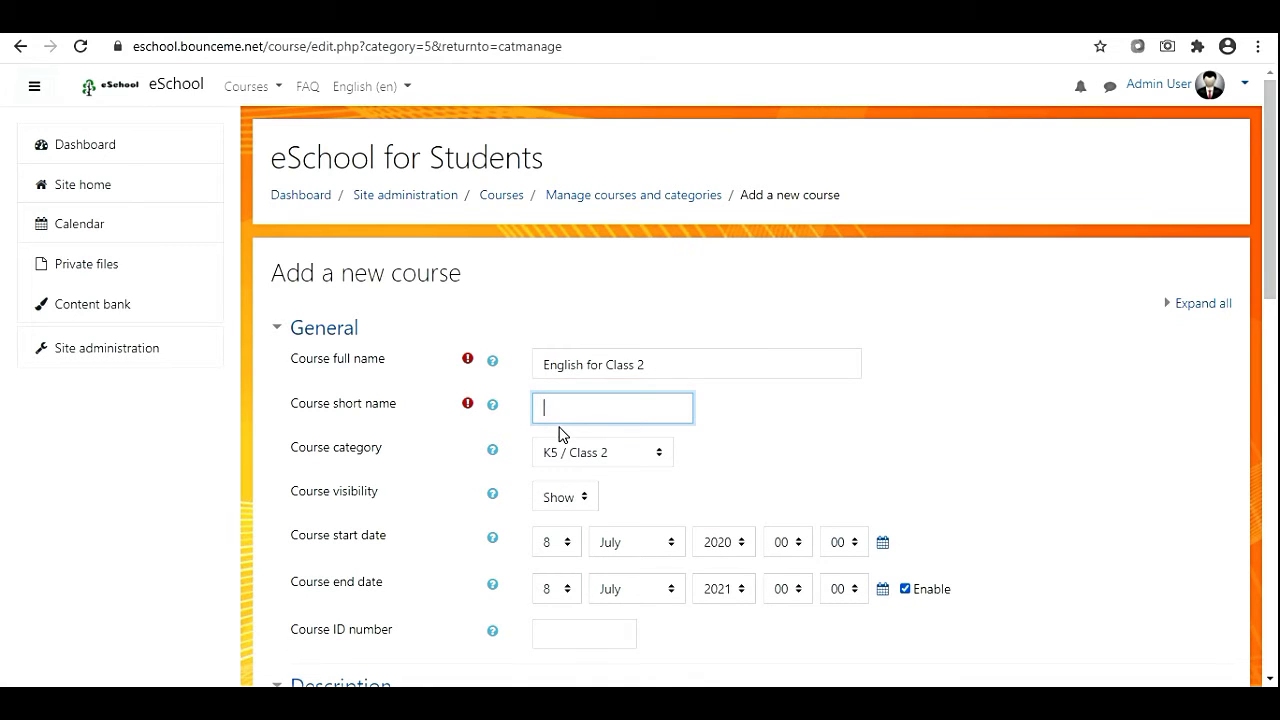
pyautogui.write('English')
pyautogui.scroll(-1, 540, 530)
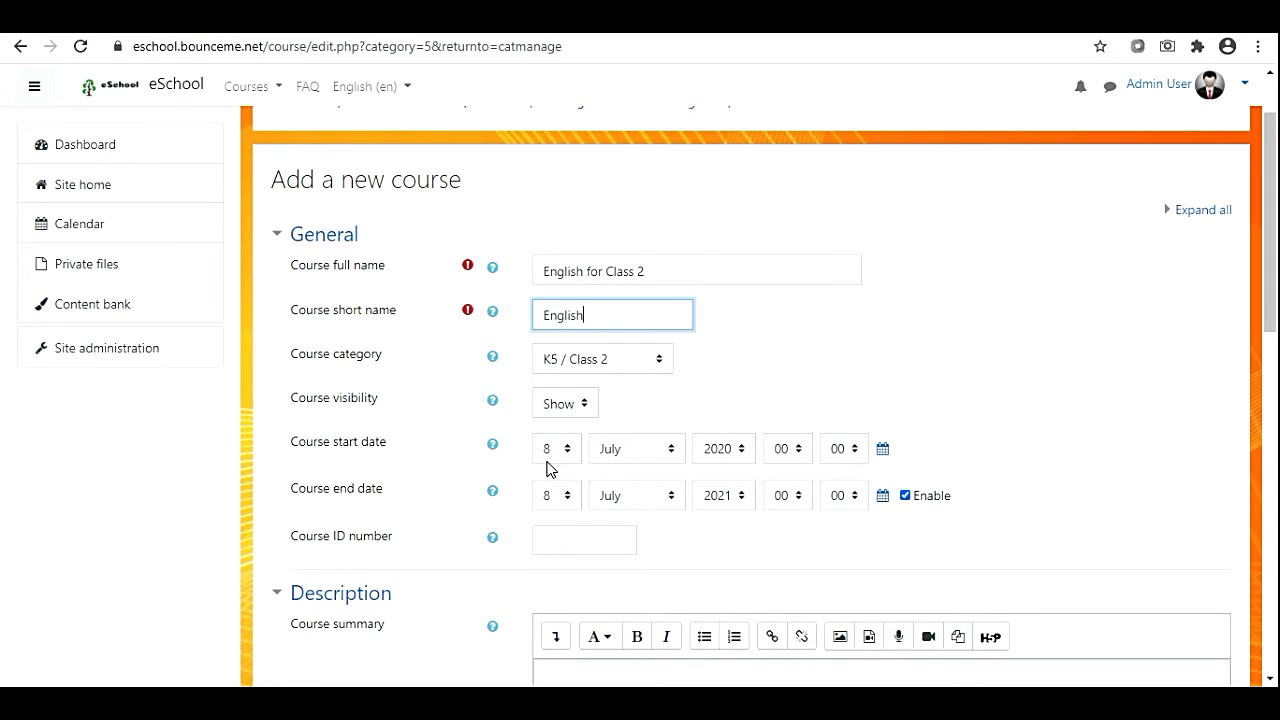
# Choose day 1 and April for the course start date and untick the end date's Enable box.
pyautogui.click(550, 450)
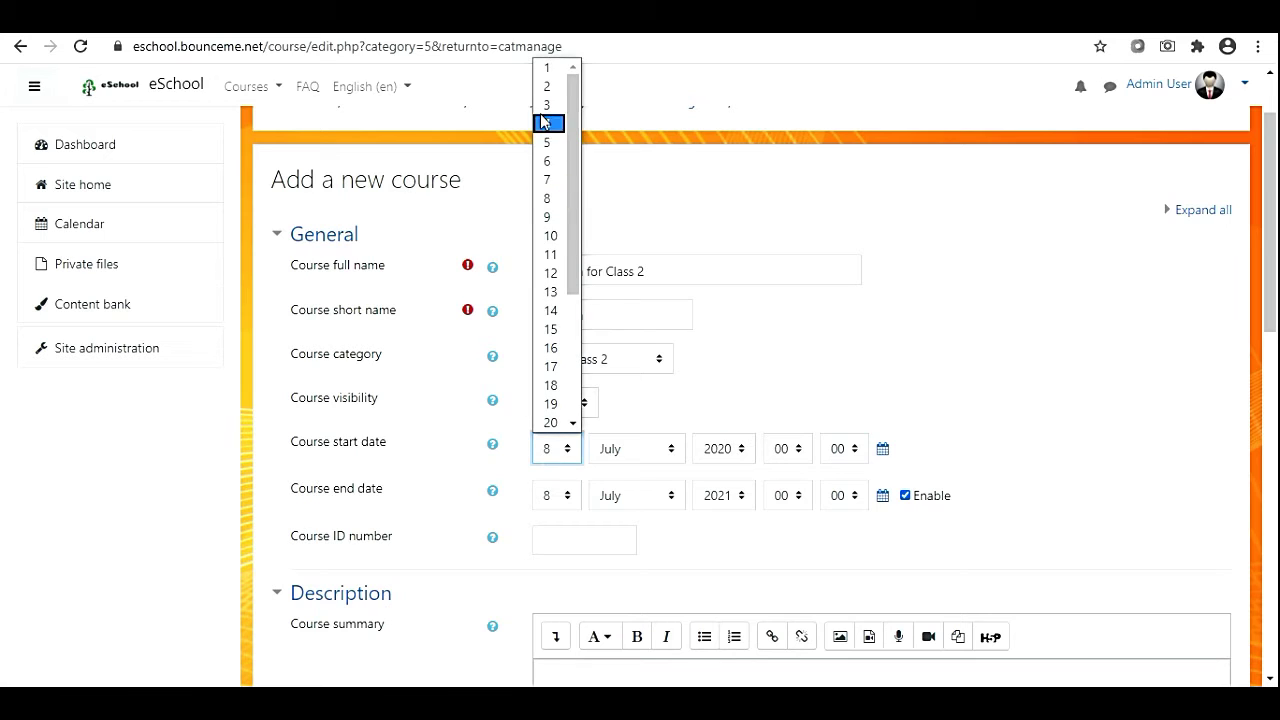
pyautogui.click(546, 68)
pyautogui.click(625, 452)
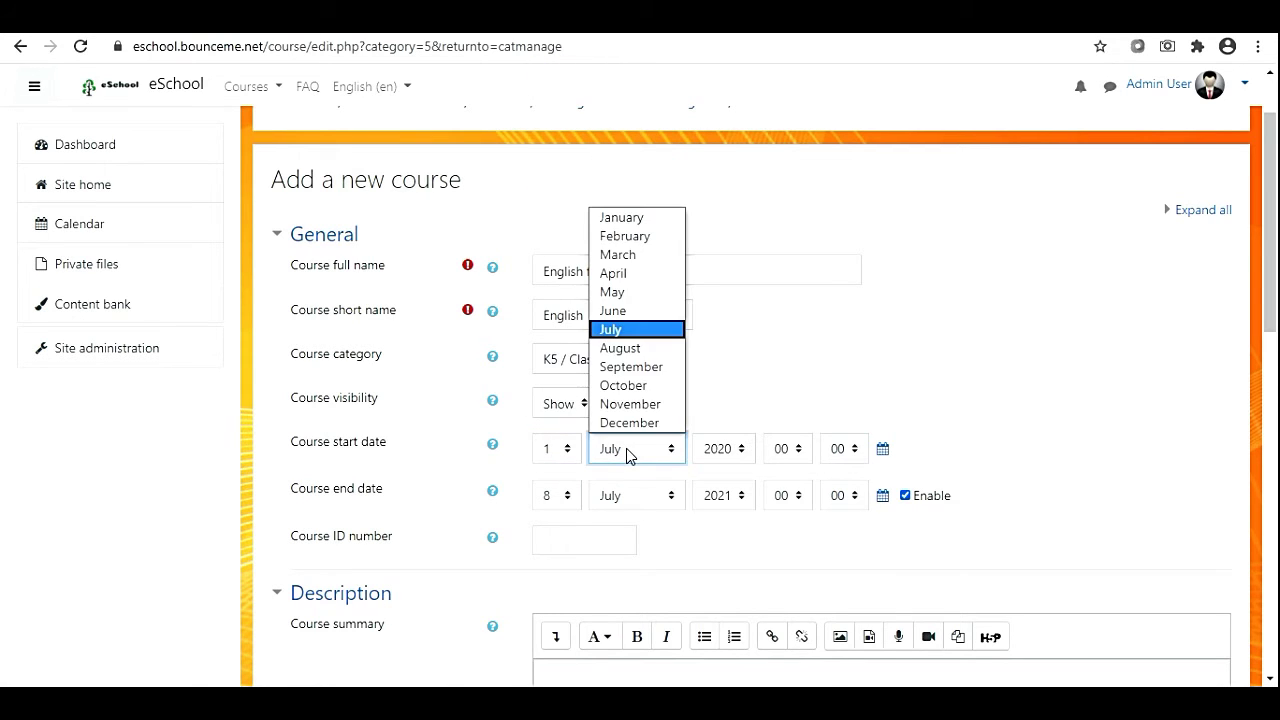
pyautogui.click(618, 278)
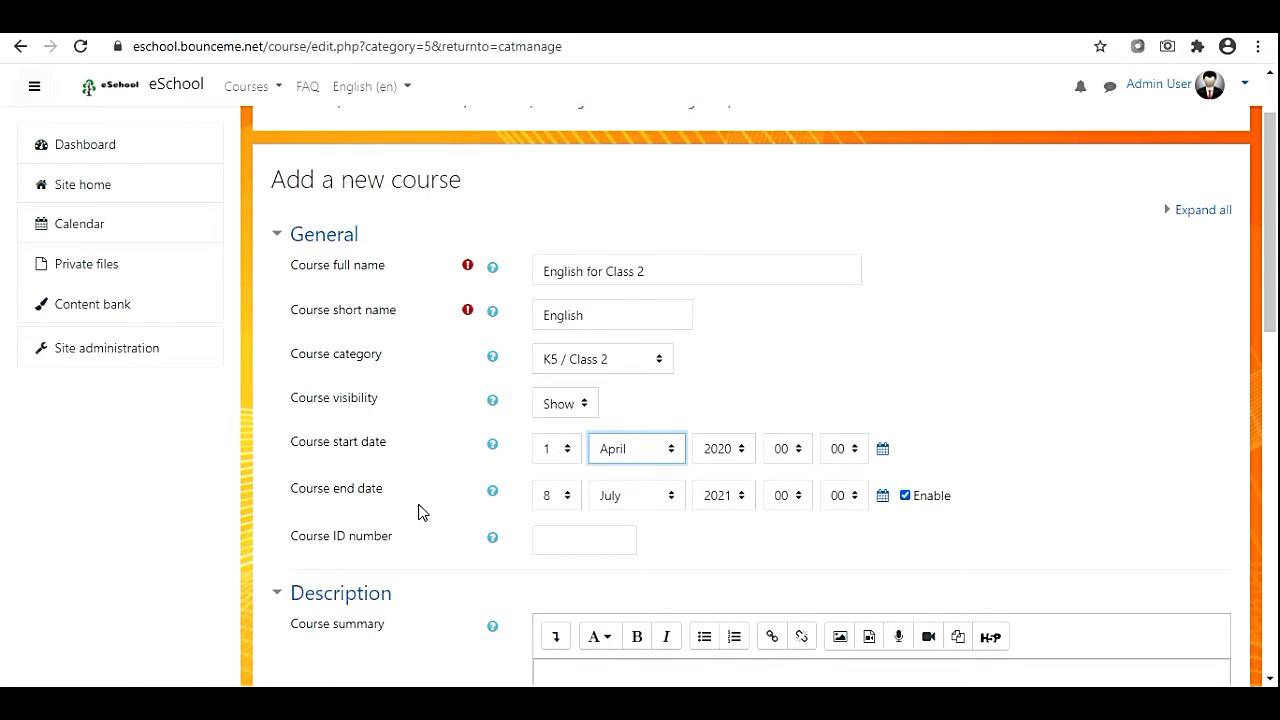
pyautogui.click(905, 495)
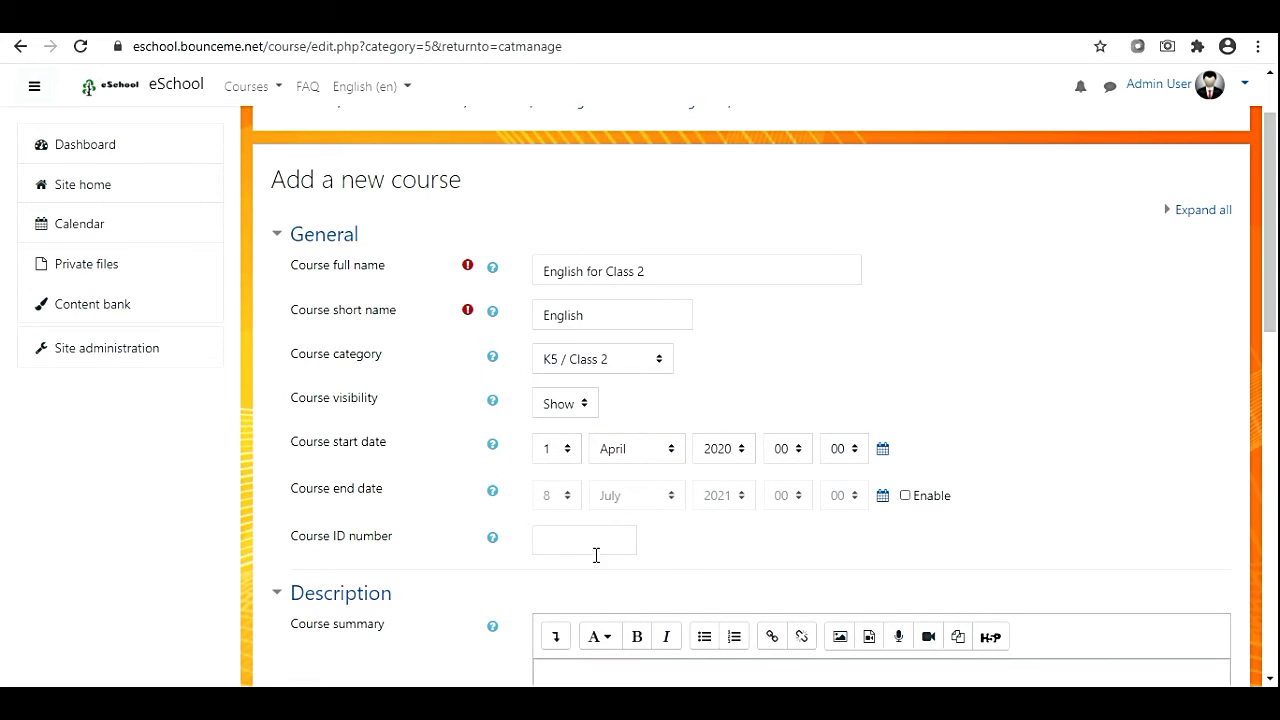
pyautogui.scroll(-3, 596, 555)
pyautogui.click(581, 412)
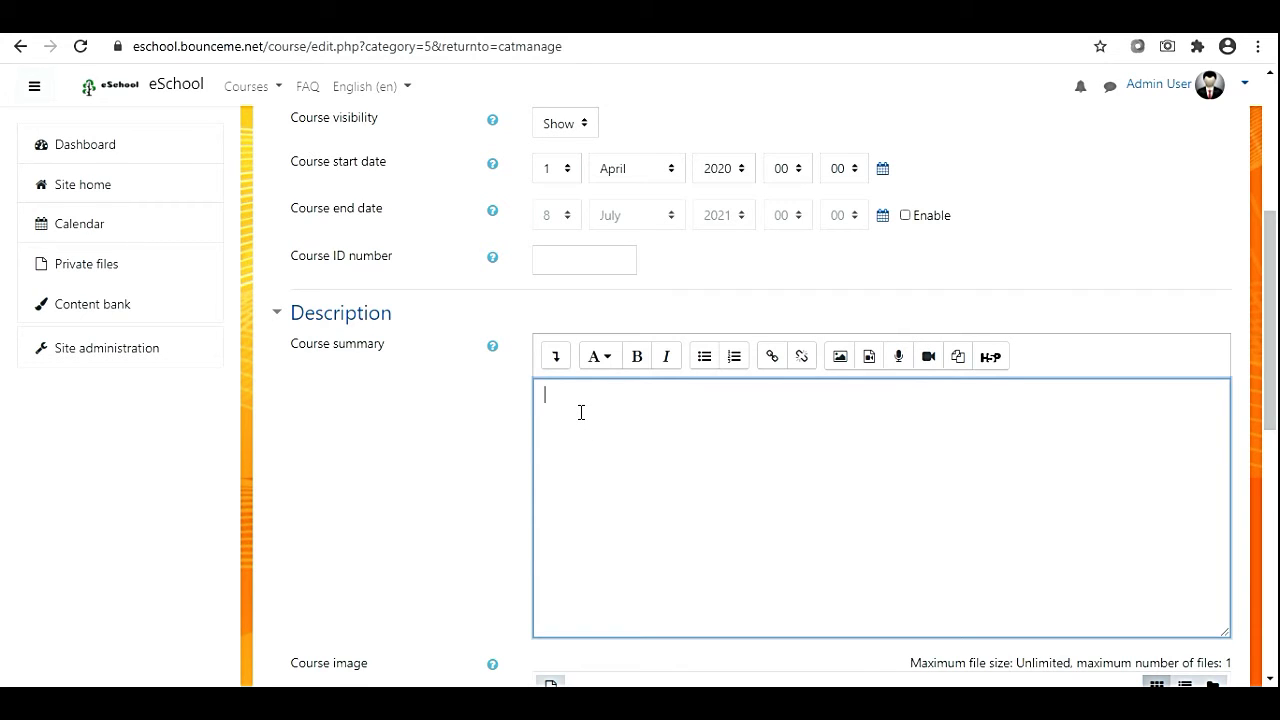
# Type 'This is english subject for class 2 student..' as the course summary.
pyautogui.write('This is english subject for class 2 st')
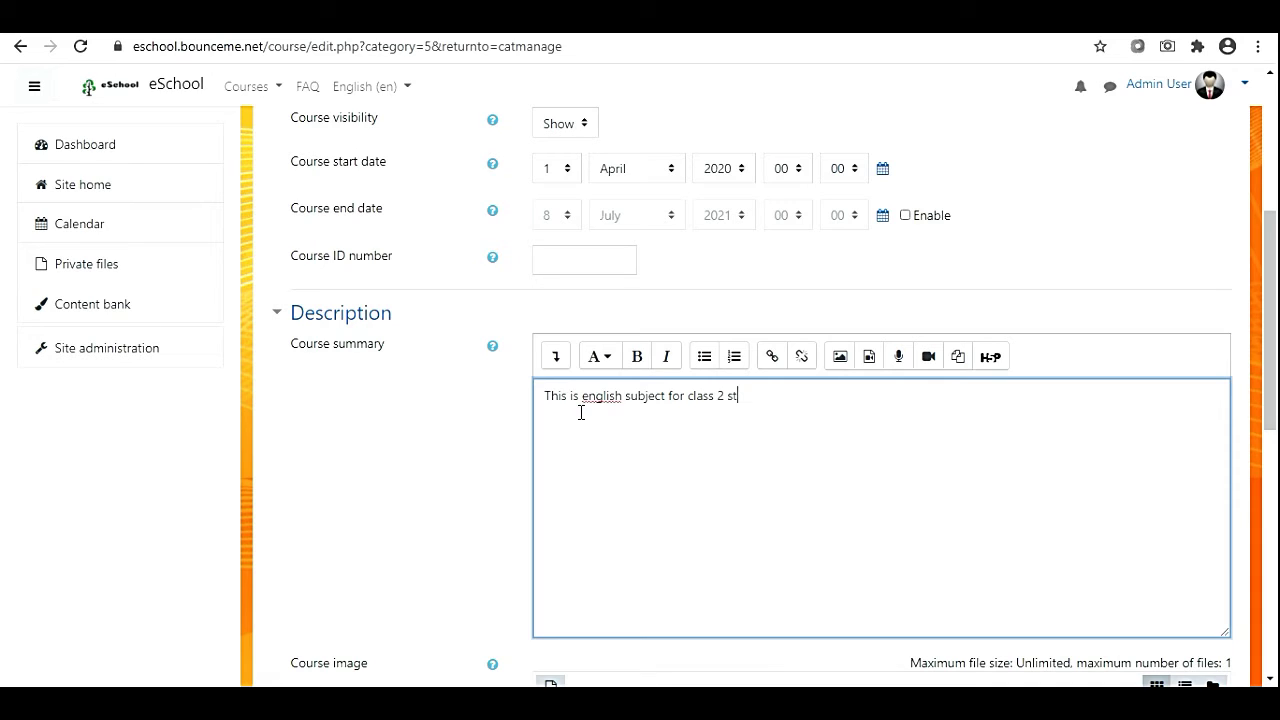
pyautogui.write('udent..')
pyautogui.scroll(-4, 557, 574)
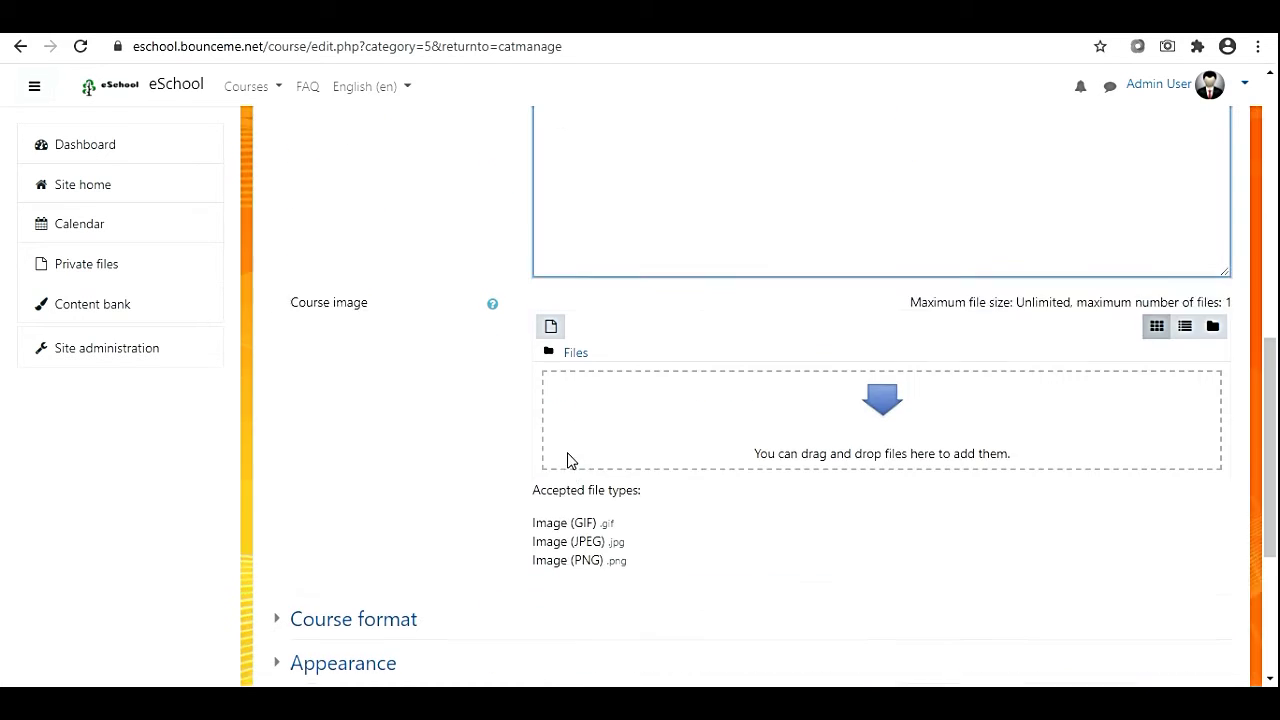
# Start a course image upload and browse to G:\Moodle LMS\English\class2.
pyautogui.click(551, 316)
pyautogui.click(357, 297)
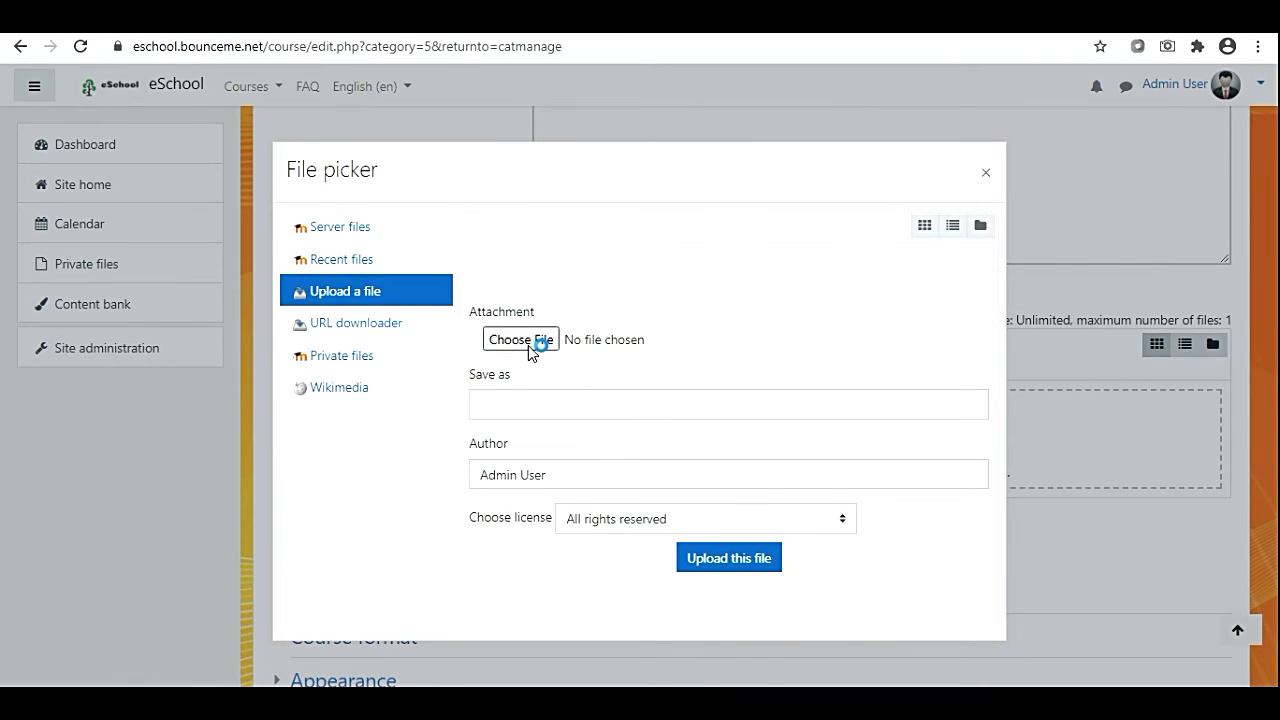
pyautogui.click(528, 341)
pyautogui.moveTo(147, 283); pyautogui.dragTo(151, 228)
pyautogui.scroll(-2, 106, 400)
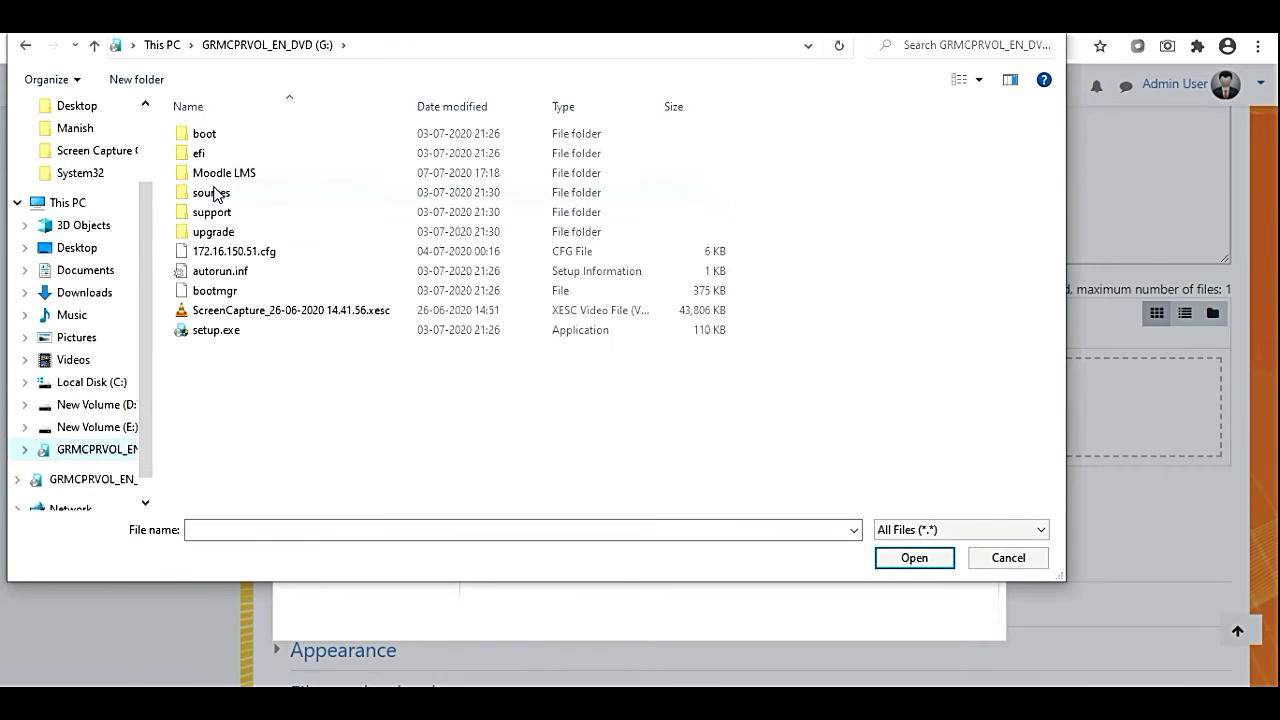
pyautogui.doubleClick(216, 173)
pyautogui.doubleClick(213, 275)
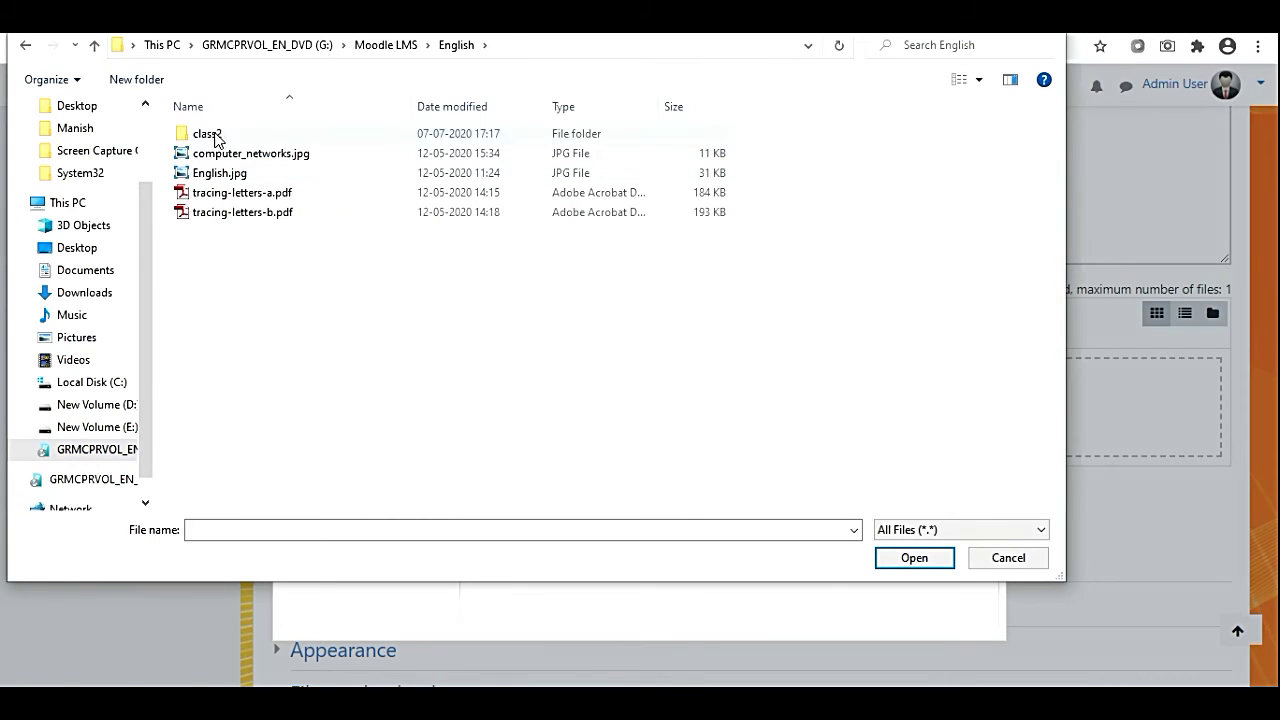
pyautogui.doubleClick(214, 133)
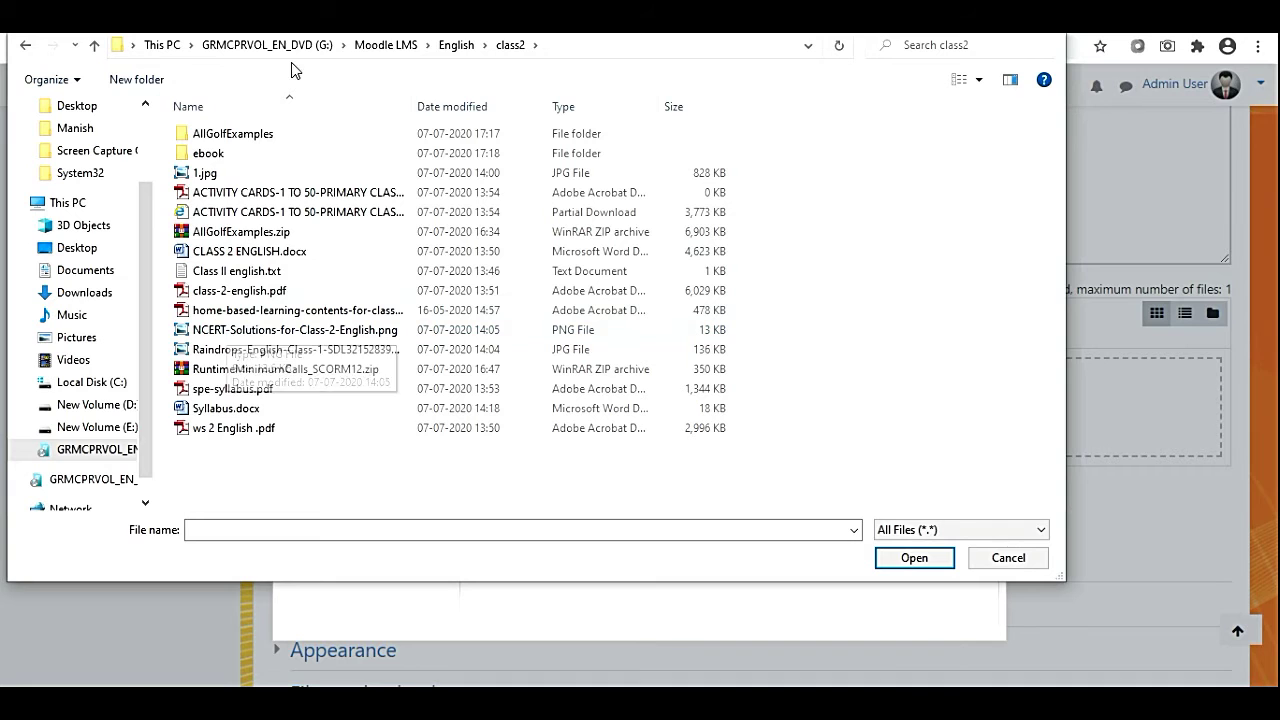
# Pick NCERT-Solutions-for-Class-2-English.png in large-thumbnail view and upload it as the course image.
pyautogui.click(979, 79)
pyautogui.click(1045, 48)
pyautogui.scroll(-10, 814, 400)
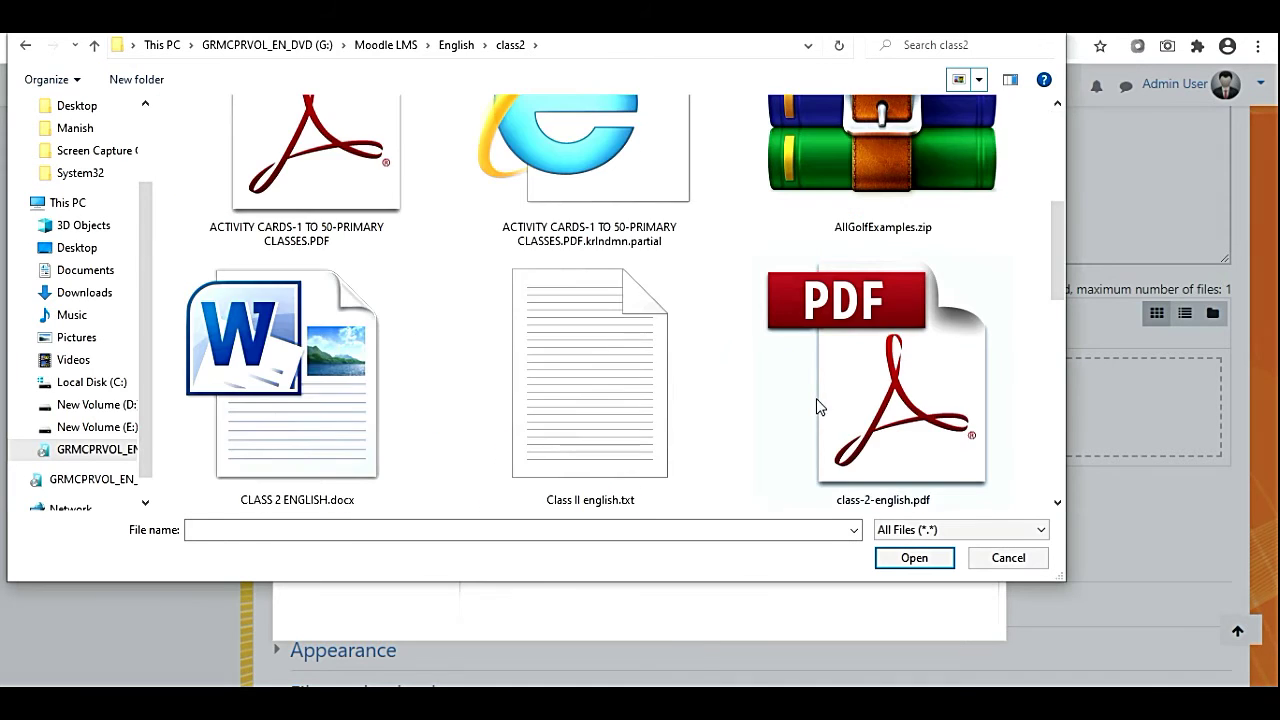
pyautogui.scroll(5, 814, 445)
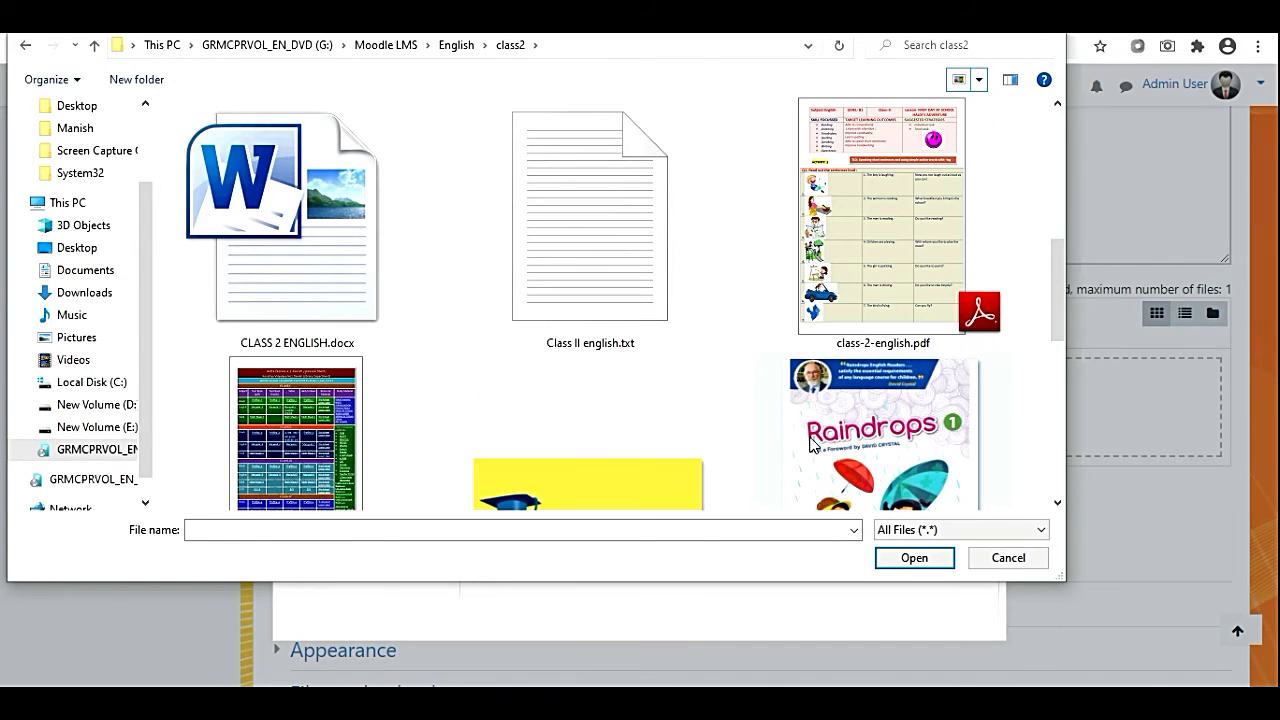
pyautogui.scroll(-1, 814, 445)
pyautogui.click(690, 450)
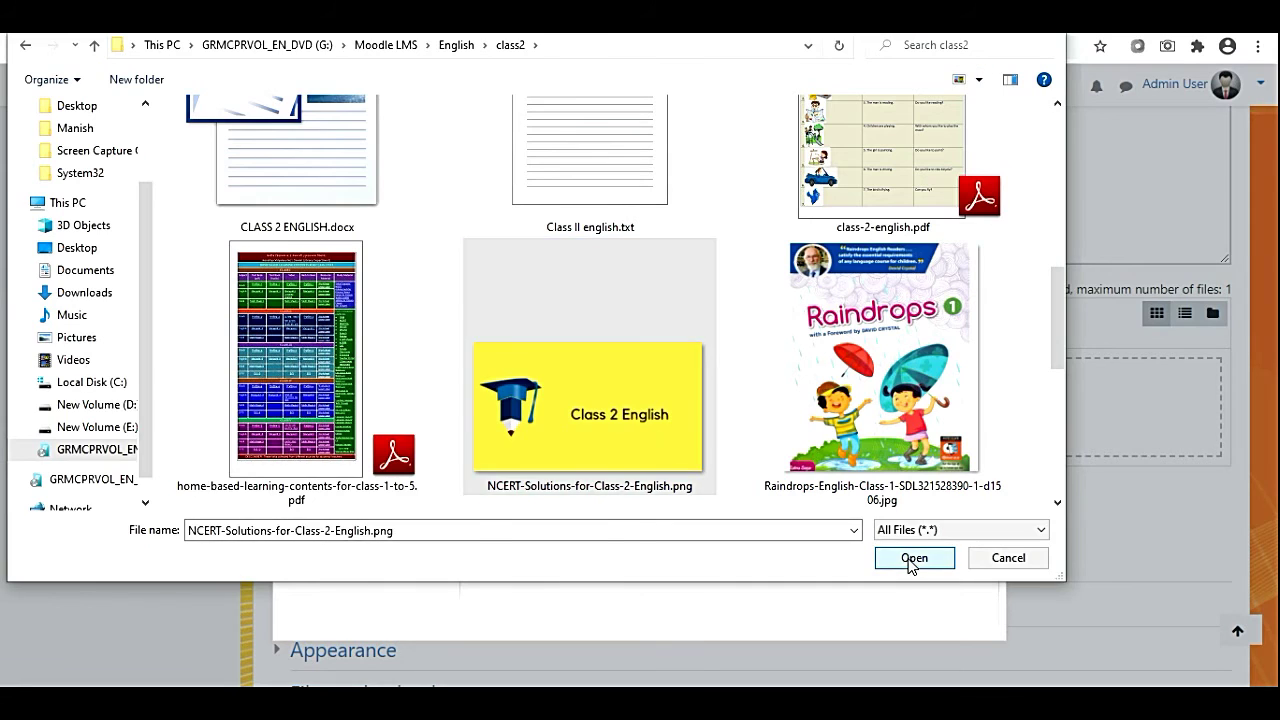
pyautogui.click(912, 558)
pyautogui.click(724, 558)
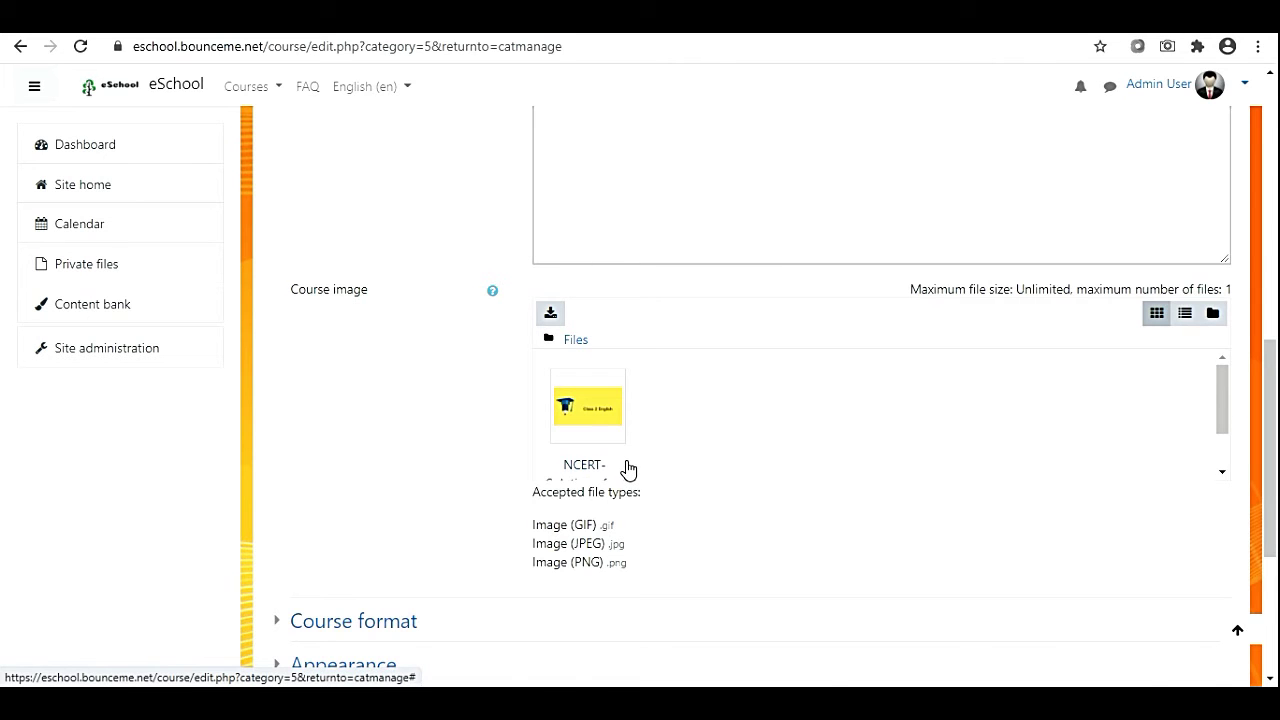
# Set Maximum upload size to 128MB under Files and uploads, then submit the course form.
pyautogui.scroll(-5, 628, 470)
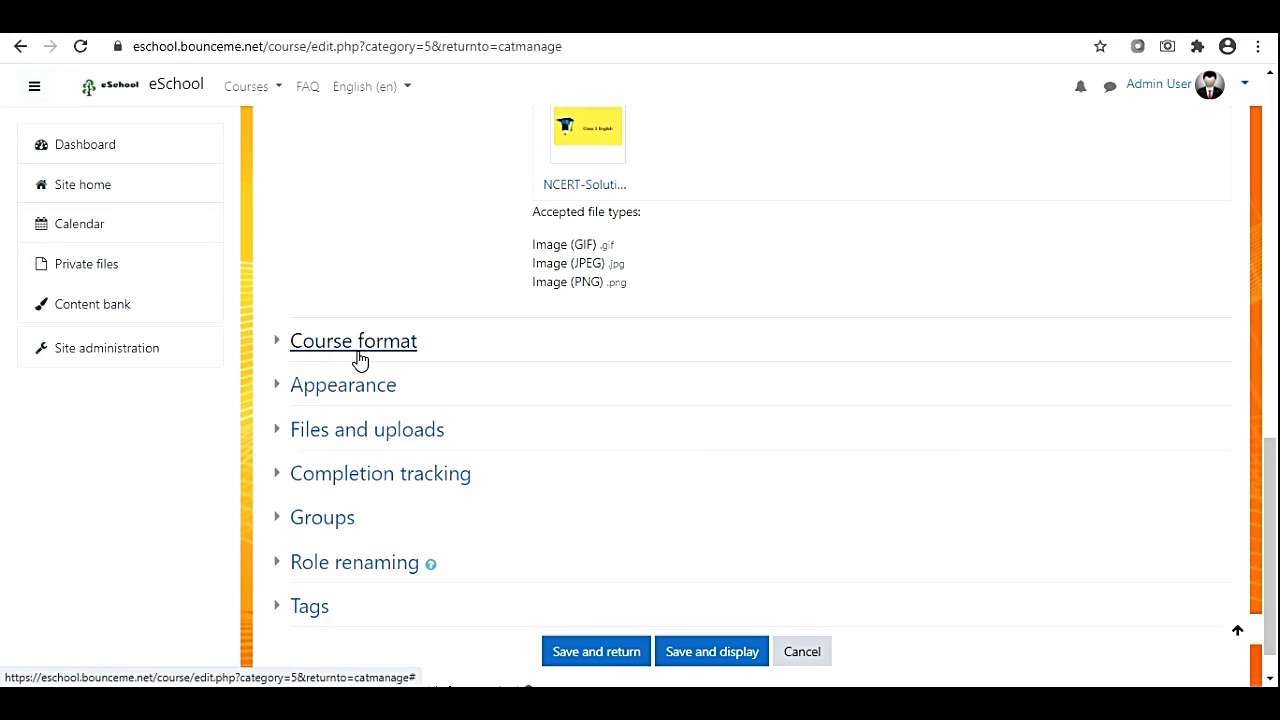
pyautogui.click(334, 352)
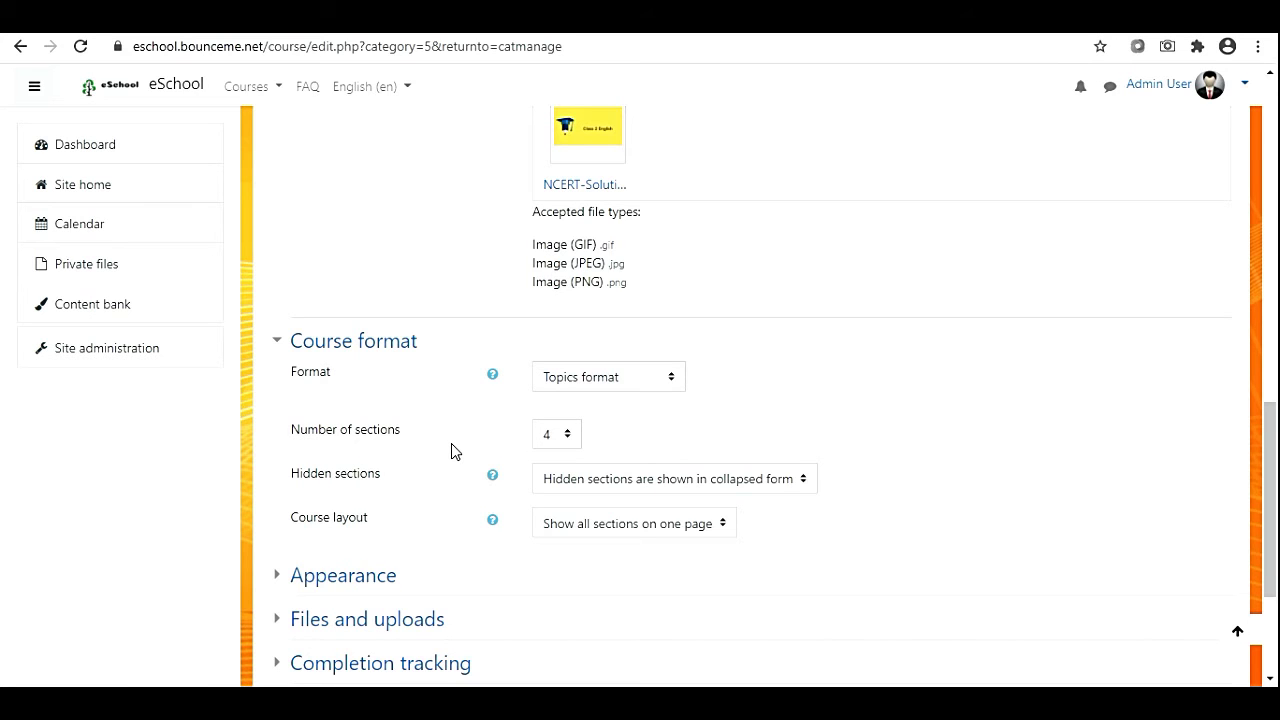
pyautogui.scroll(-2, 420, 570)
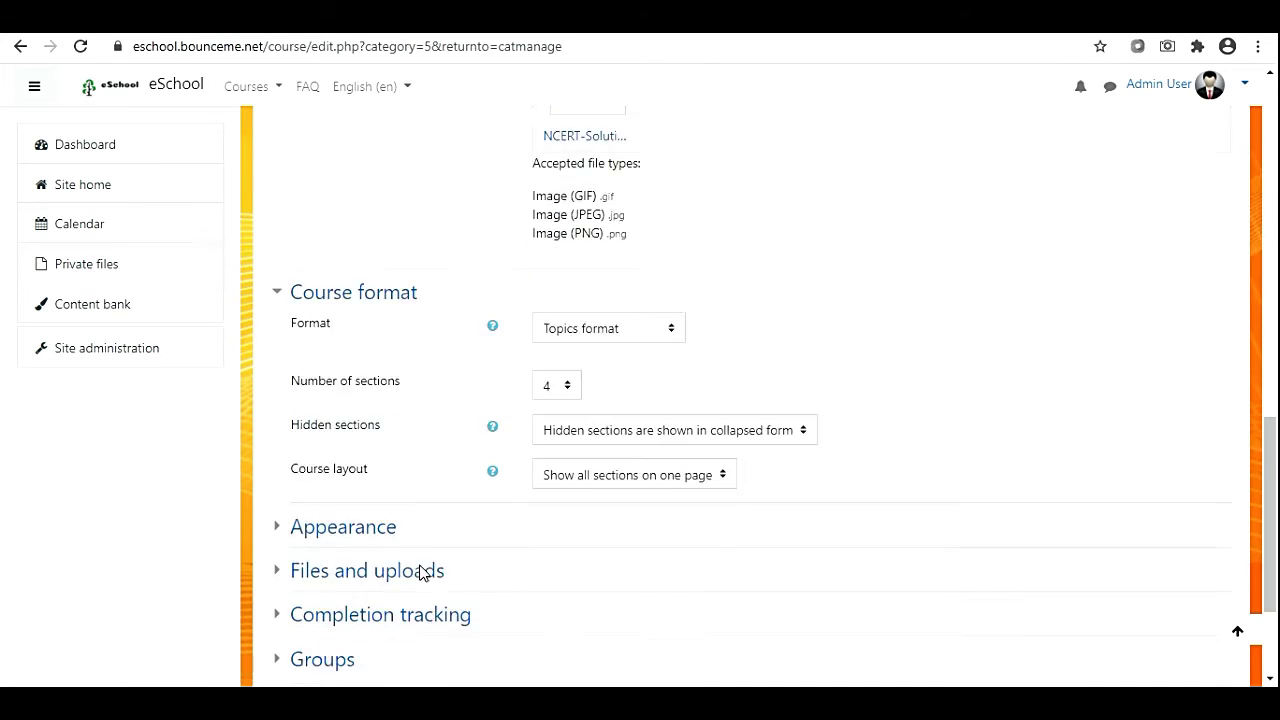
pyautogui.scroll(-3, 420, 570)
pyautogui.click(340, 345)
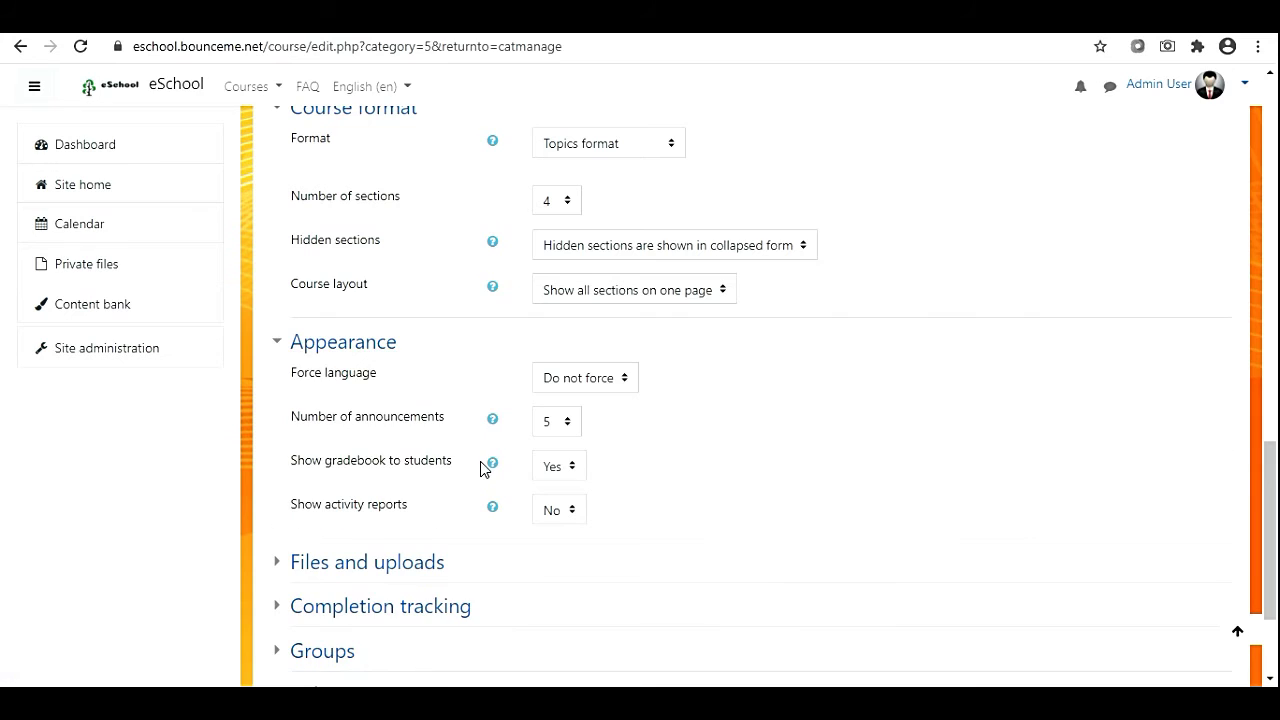
pyautogui.scroll(-4, 477, 520)
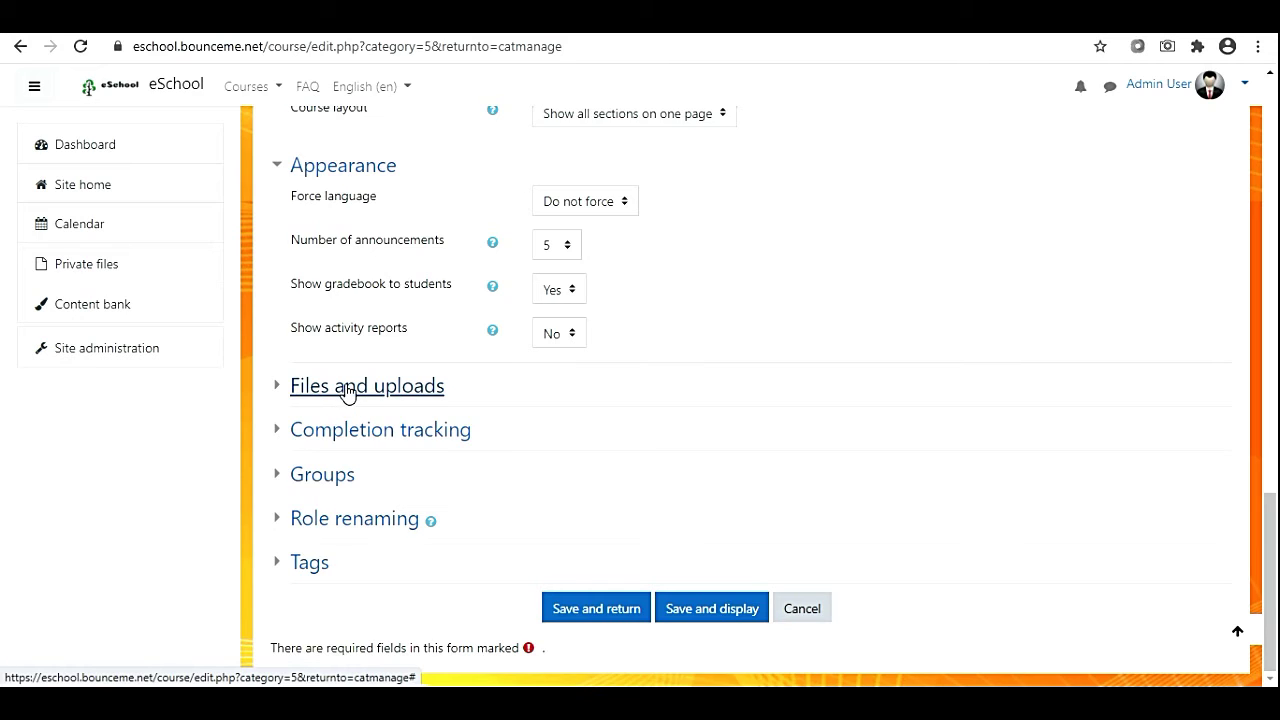
pyautogui.click(386, 397)
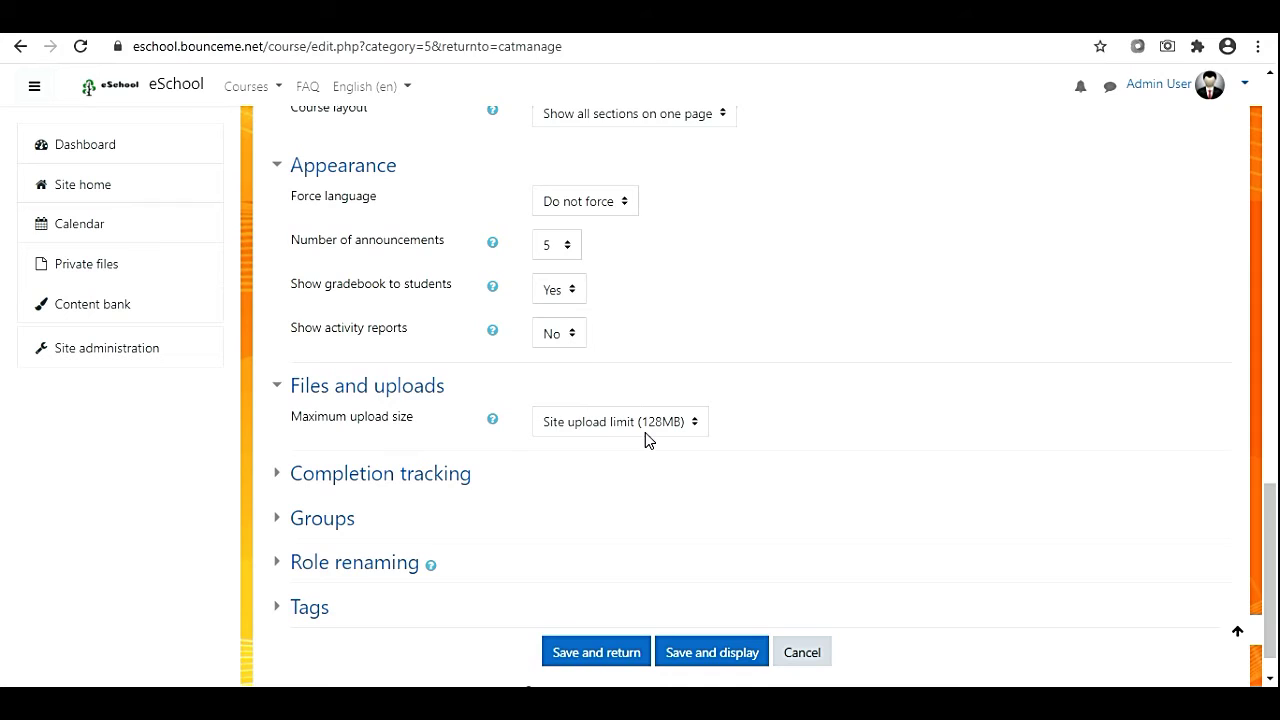
pyautogui.click(594, 425)
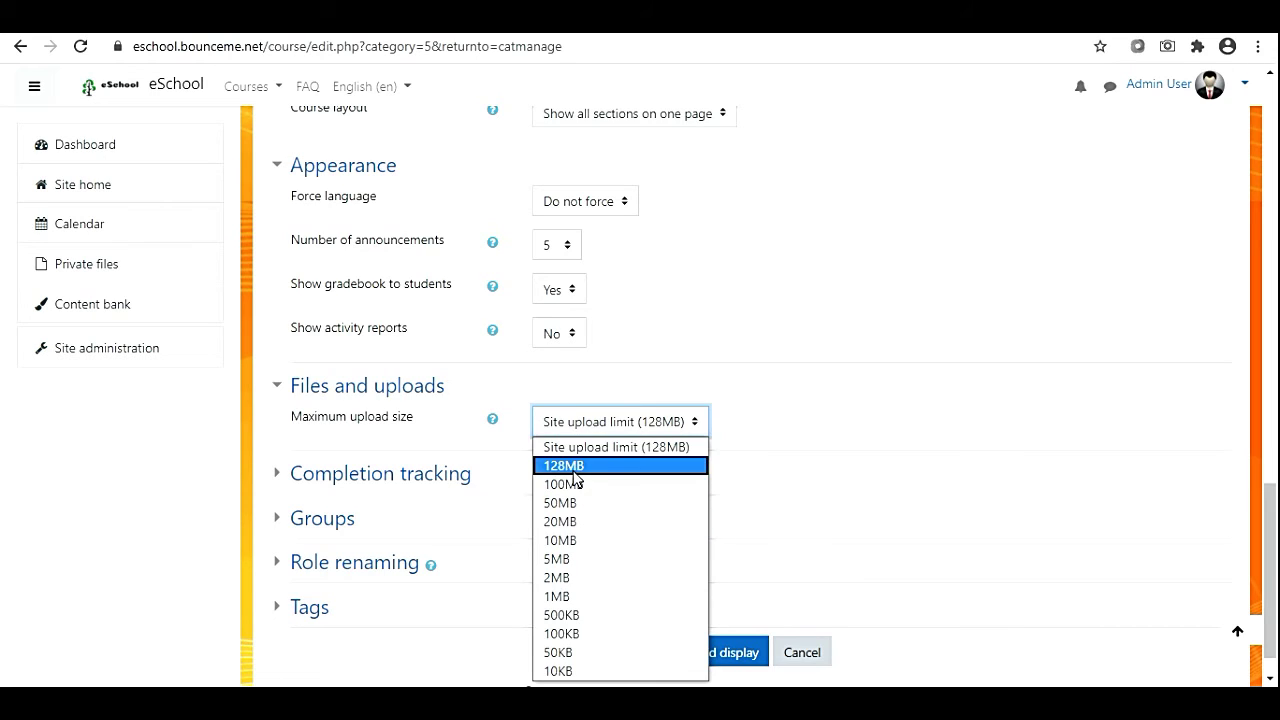
pyautogui.click(576, 466)
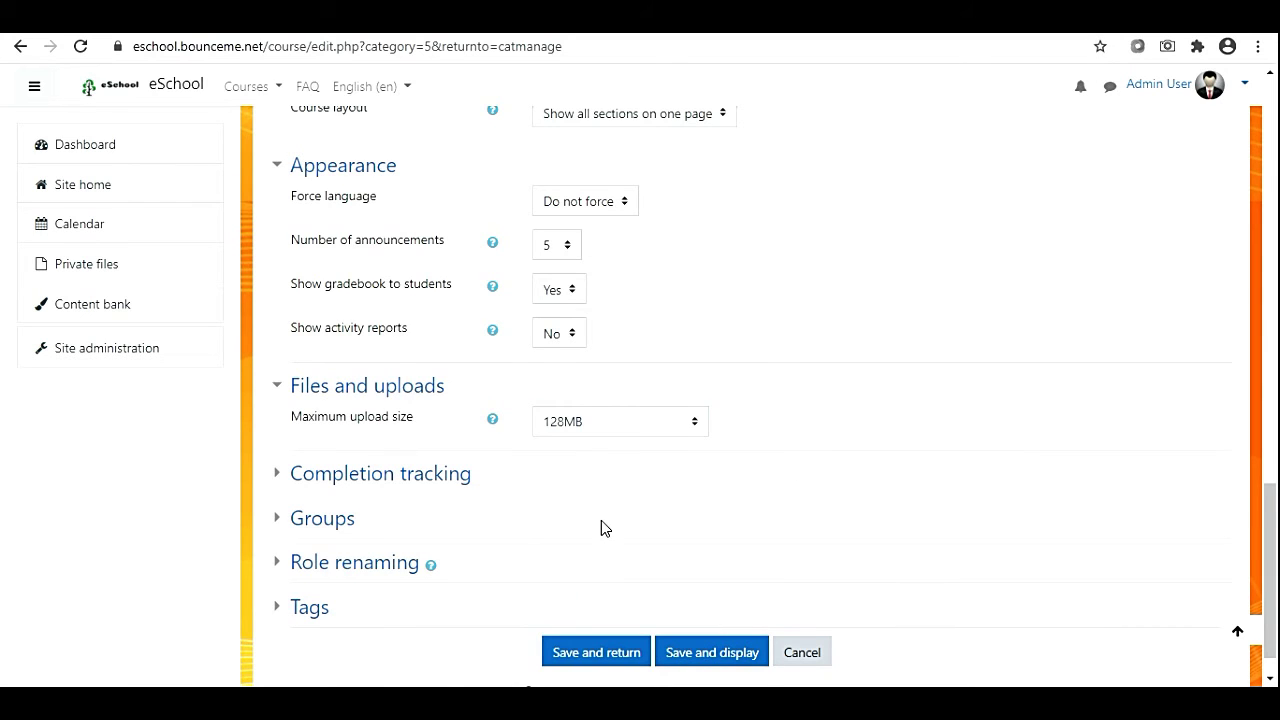
pyautogui.scroll(-1, 601, 520)
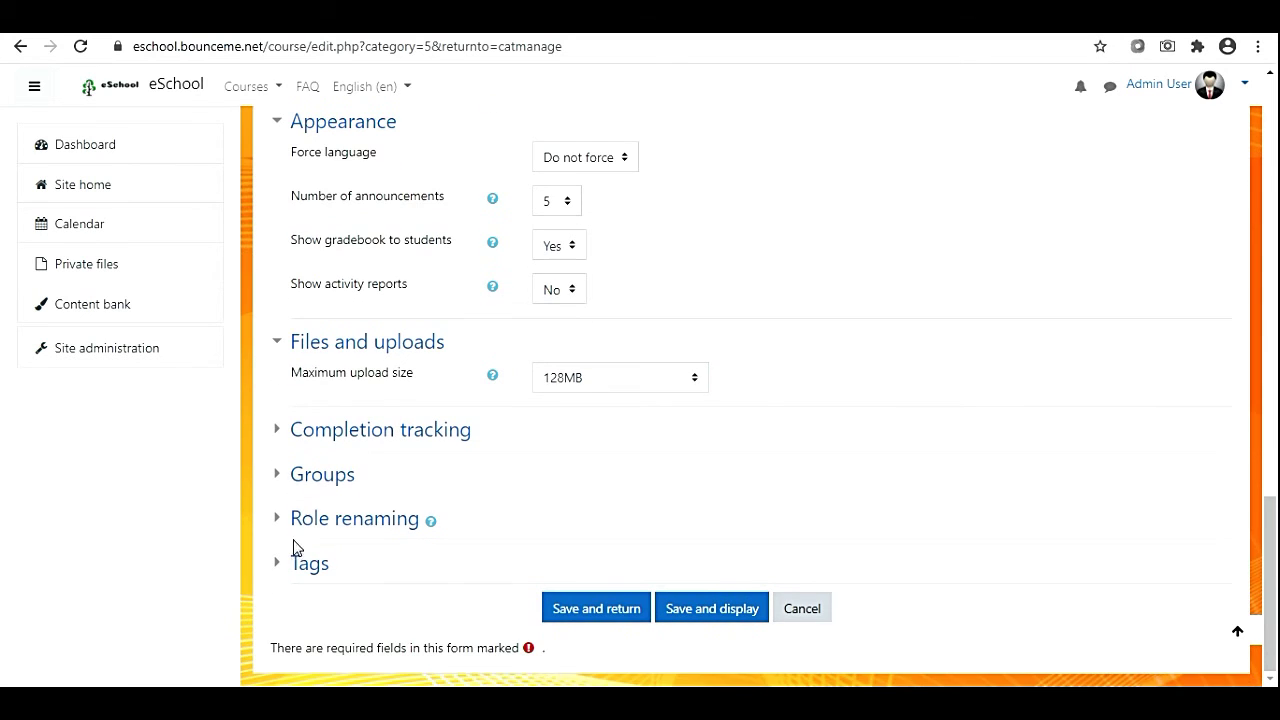
pyautogui.click(588, 615)
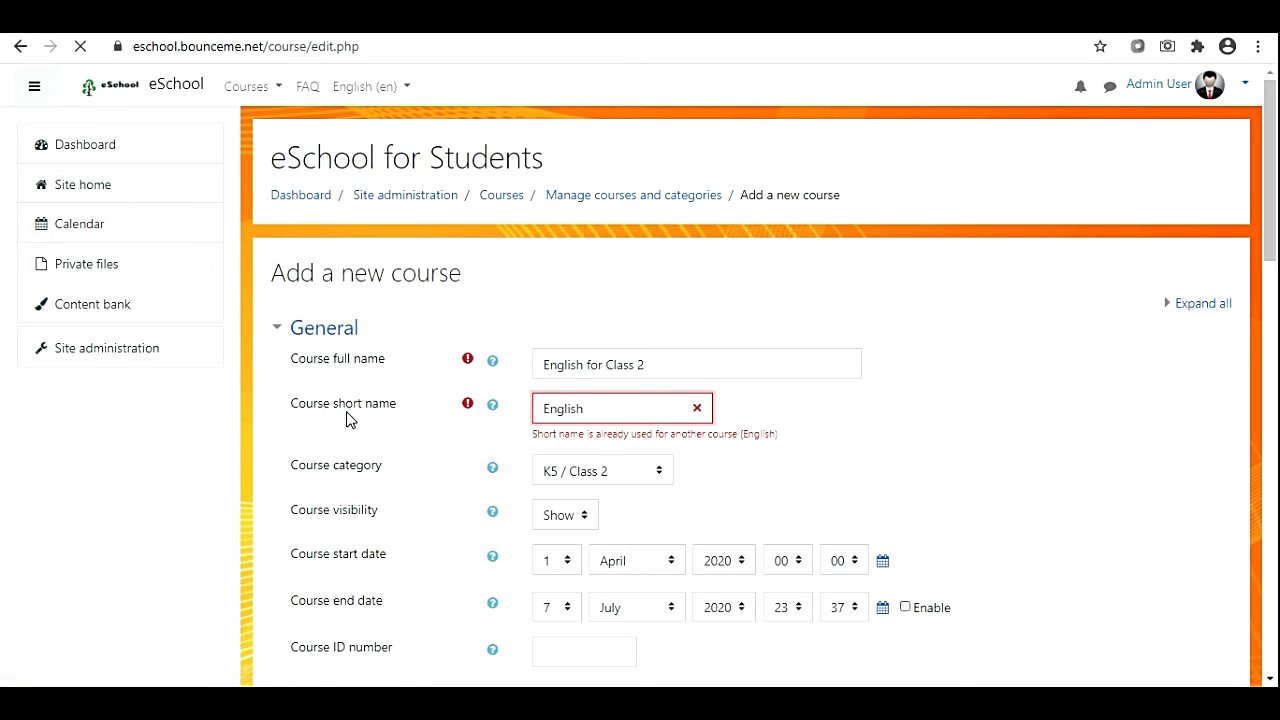
# Append CL2 to the short name English so it no longer clashes with another course.
pyautogui.click(600, 409)
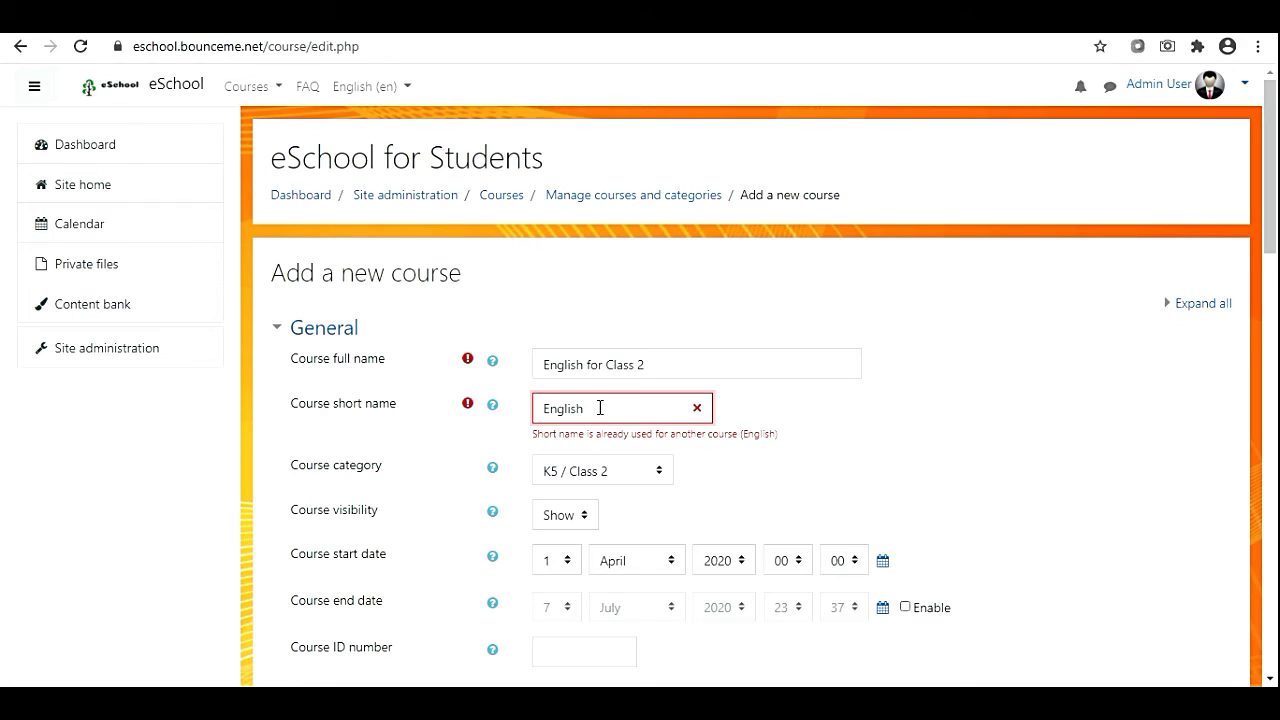
pyautogui.write('C')
pyautogui.write('l')
pyautogui.write('L')
pyautogui.write('2')
pyautogui.scroll(-15, 628, 449)
pyautogui.scroll(-3, 561, 594)
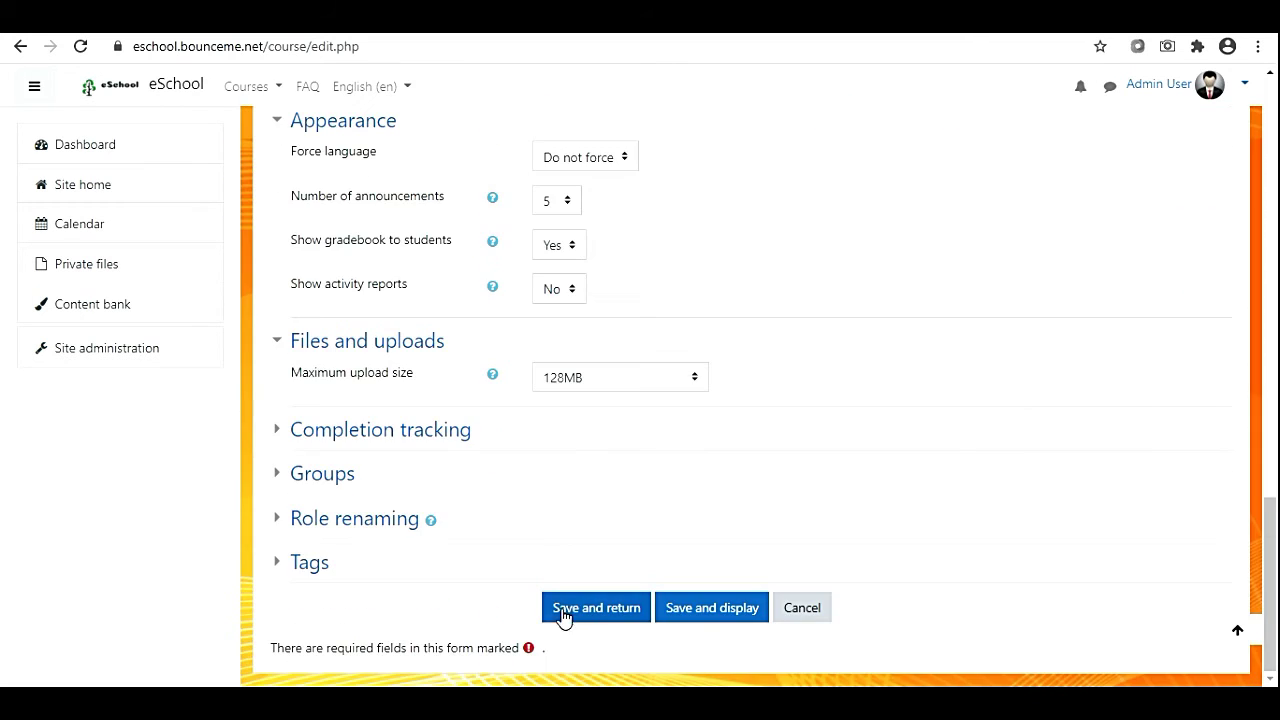
# Save the course, then open English for Class 2 from the Class 2 list and view its page.
pyautogui.click(610, 617)
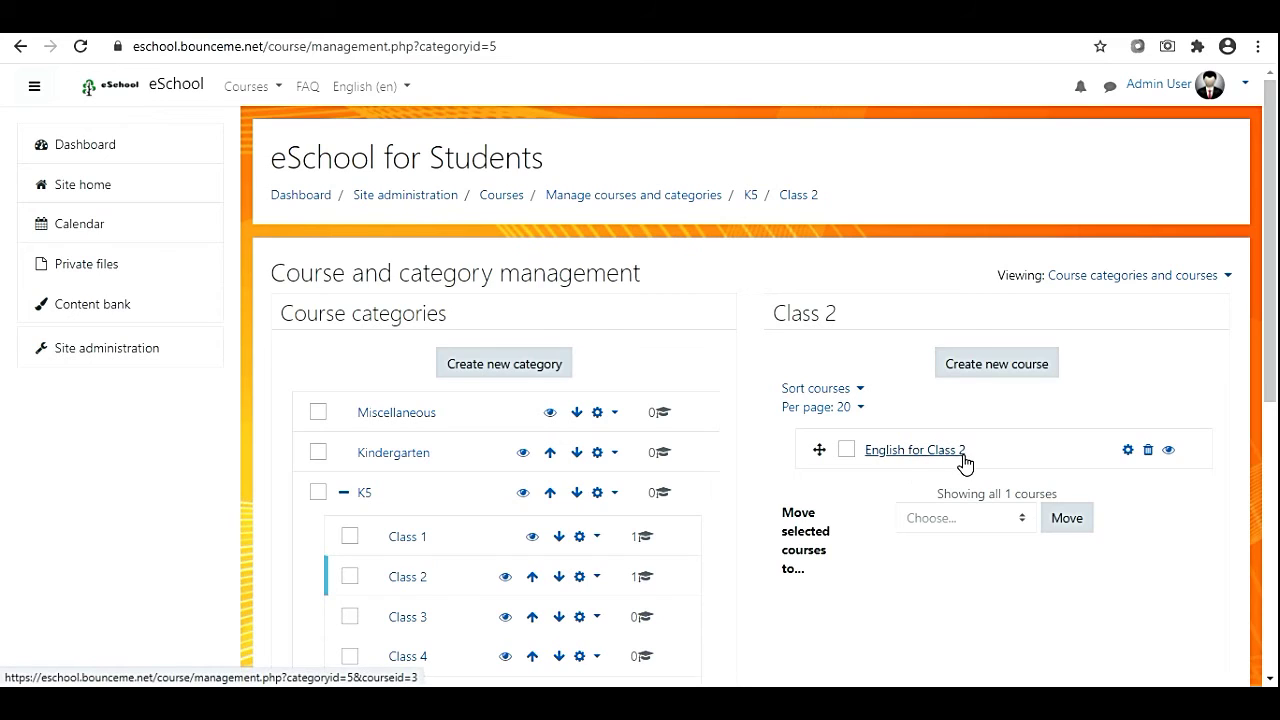
pyautogui.click(903, 451)
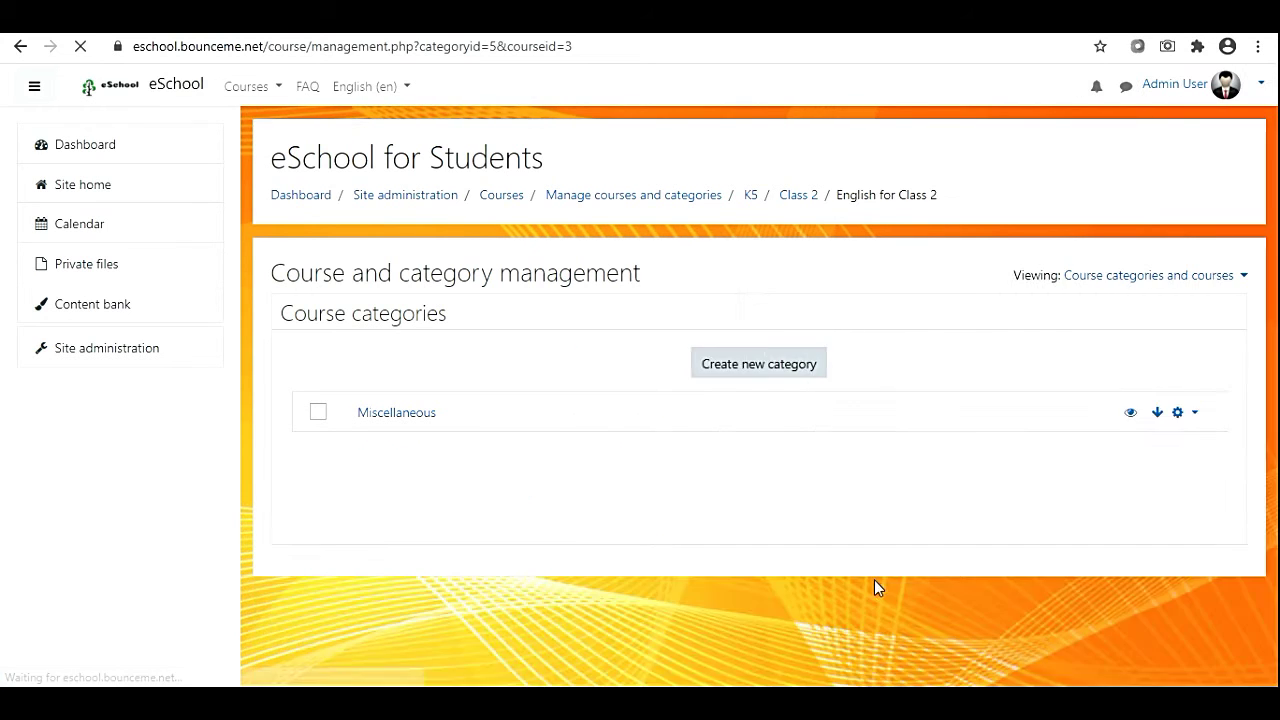
pyautogui.scroll(-1, 875, 587)
pyautogui.scroll(-10, 876, 588)
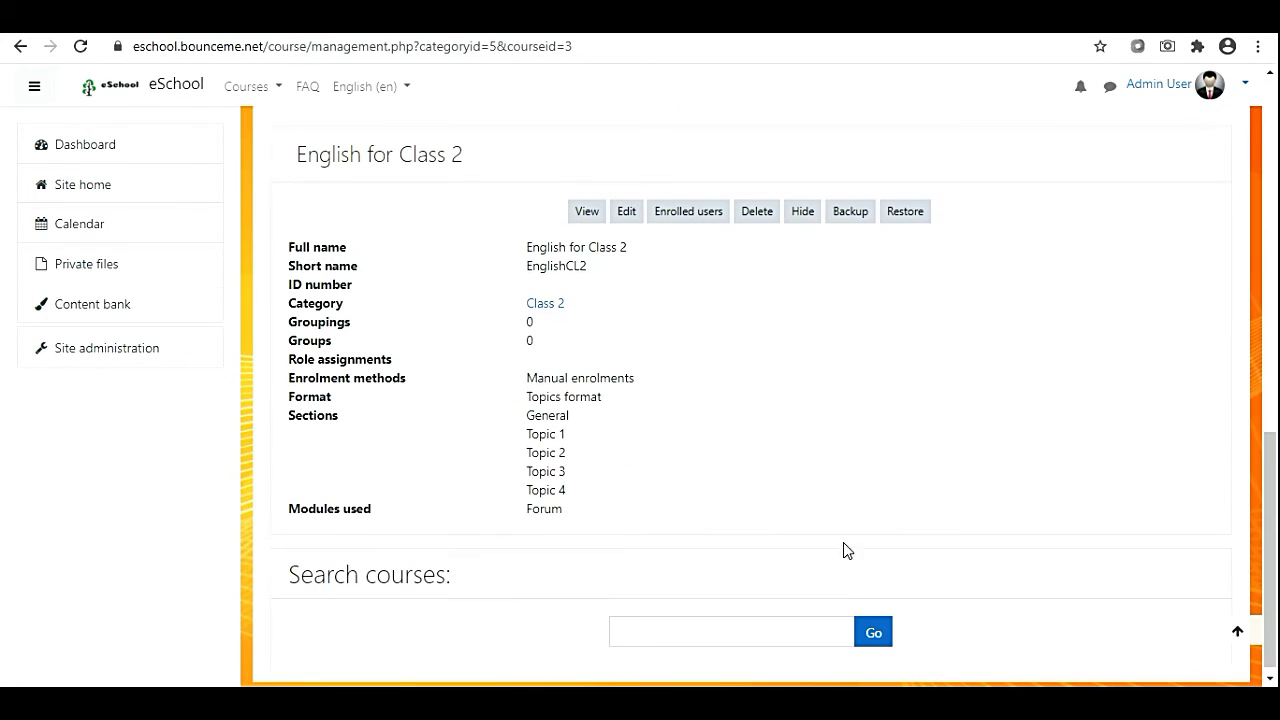
pyautogui.click(586, 214)
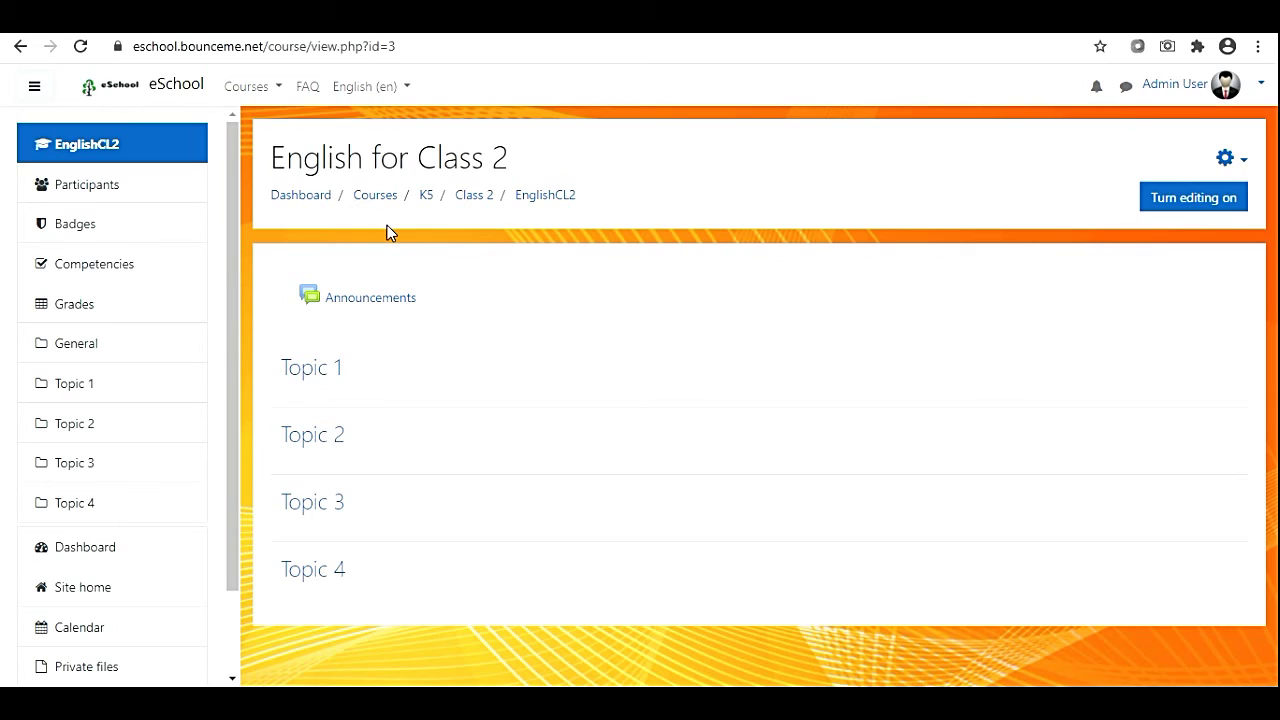
# Turn editing on for English for Class 2 and bring up the General section's Edit menu.
pyautogui.click(1198, 203)
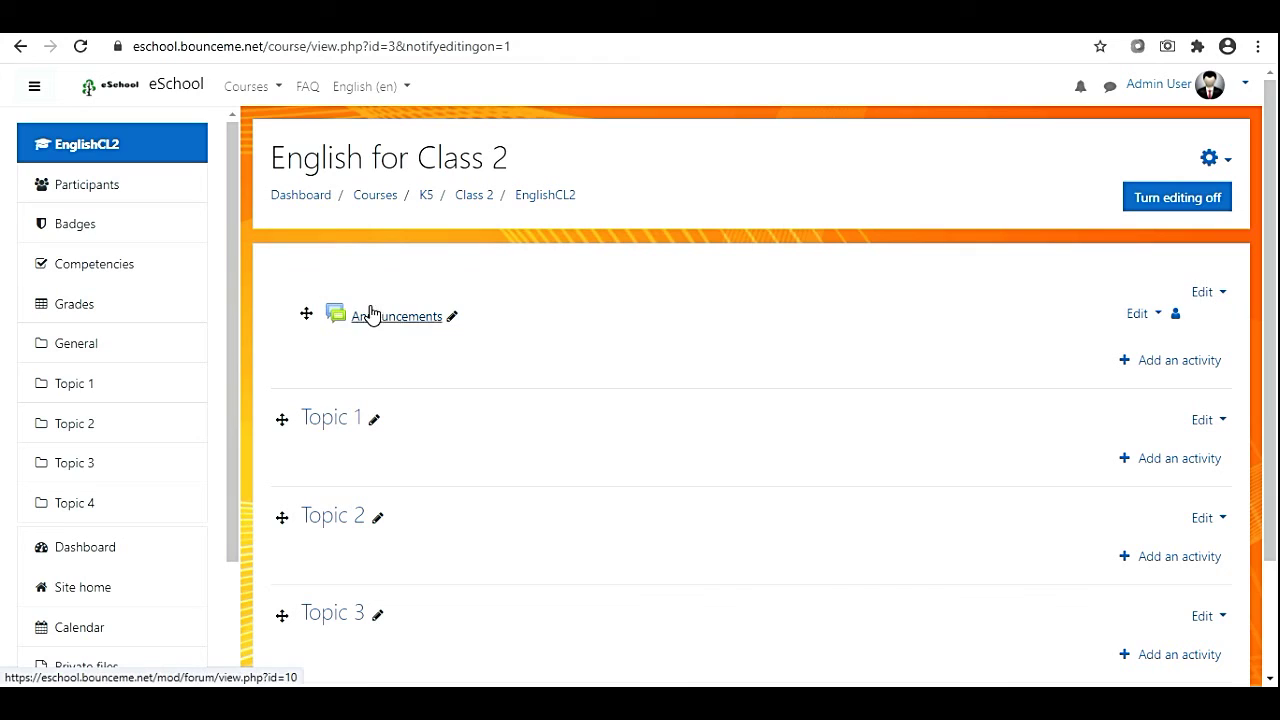
pyautogui.moveTo(300, 271); pyautogui.dragTo(985, 281)
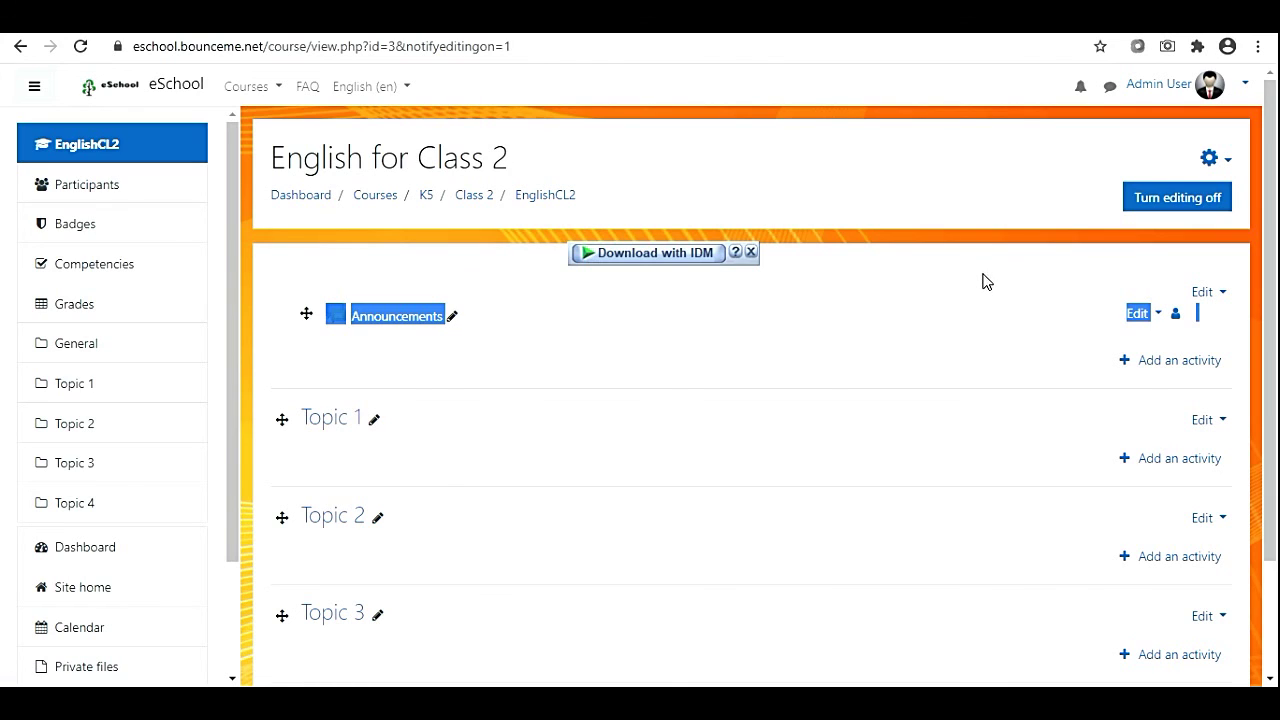
pyautogui.click(823, 331)
pyautogui.click(1203, 293)
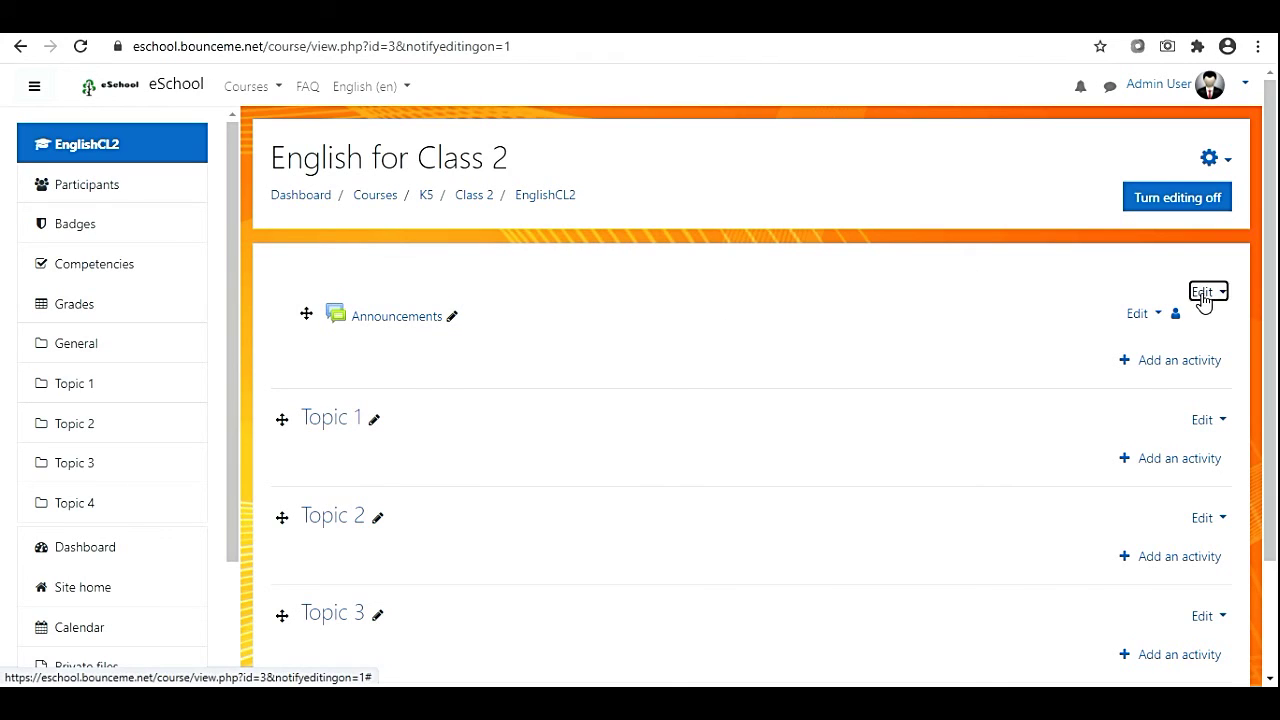
# Edit the General section, enable a custom name and paste 'English for Class 2' into it.
pyautogui.click(1153, 328)
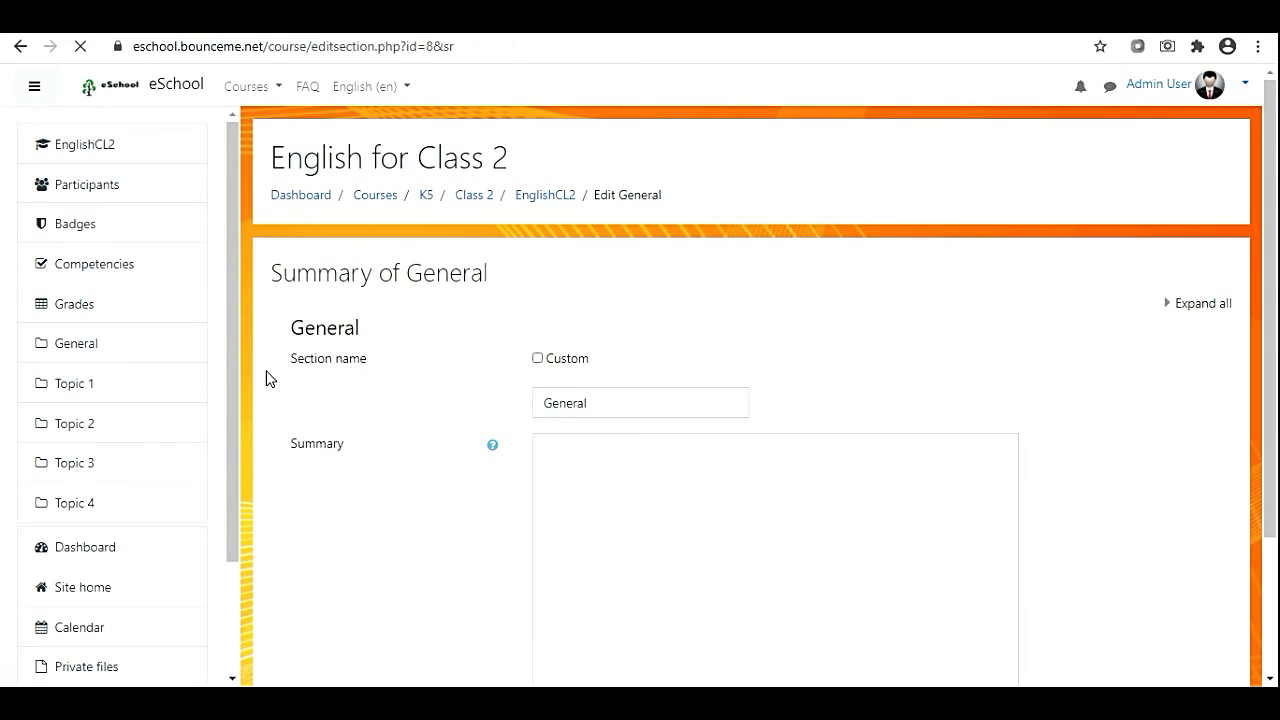
pyautogui.click(537, 358)
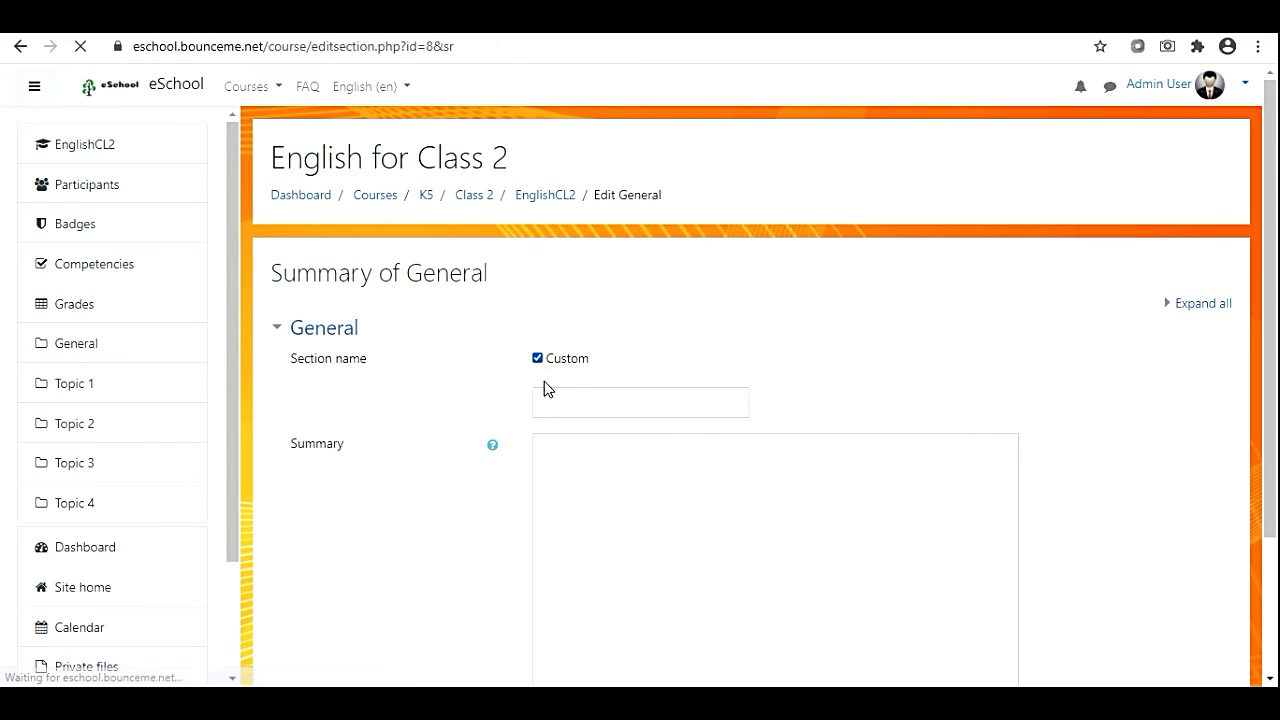
pyautogui.click(586, 403)
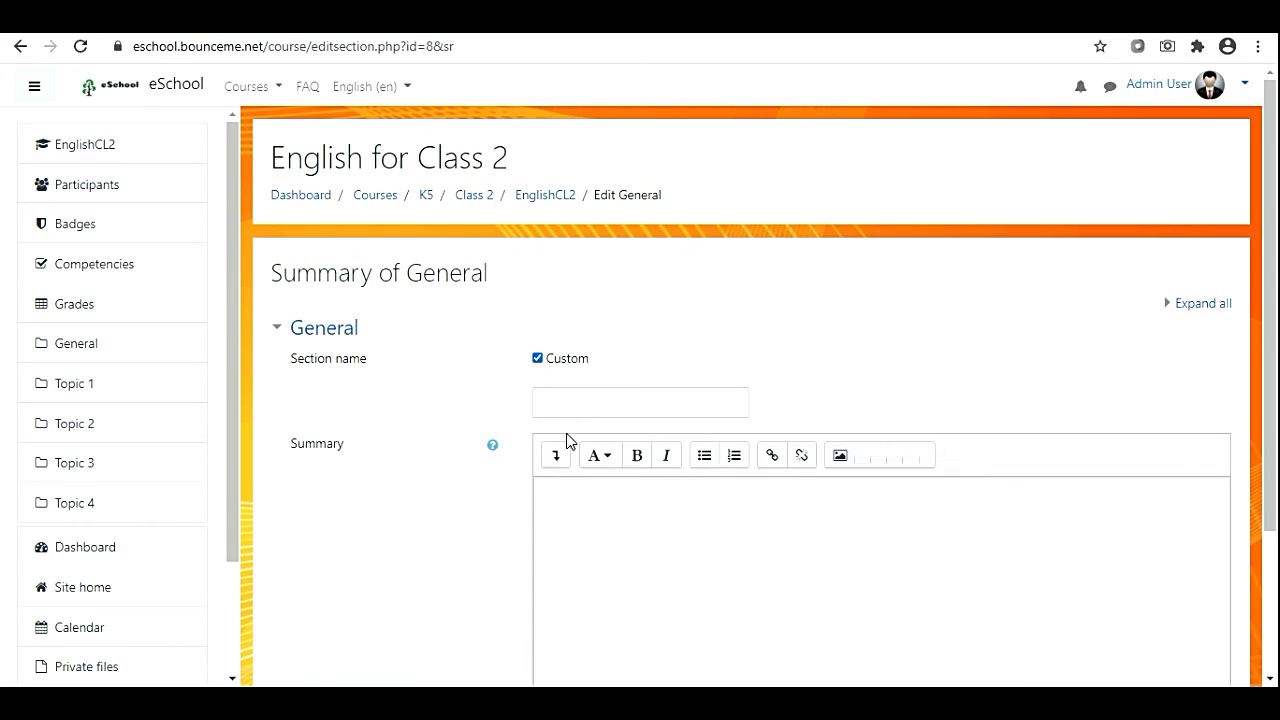
pyautogui.moveTo(269, 158); pyautogui.dragTo(507, 188)
pyautogui.hotkey('ctrl', 'c')
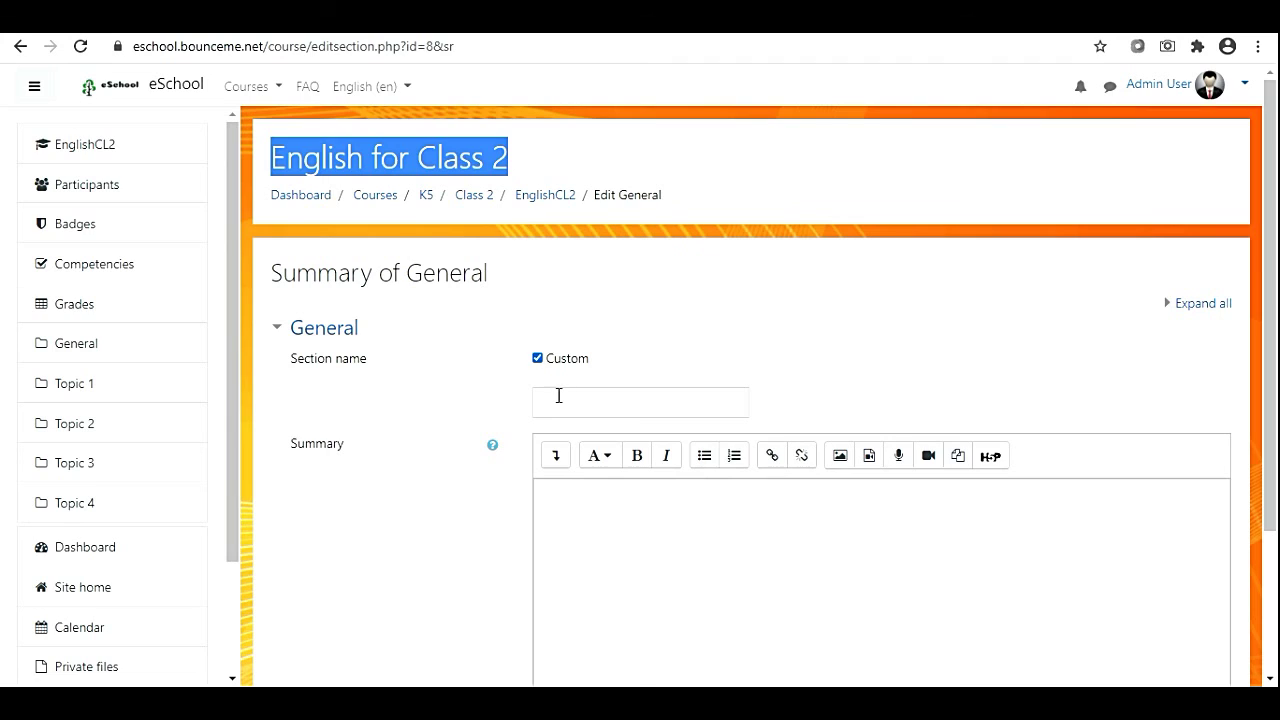
pyautogui.click(559, 396)
pyautogui.hotkey('ctrl', 'v')
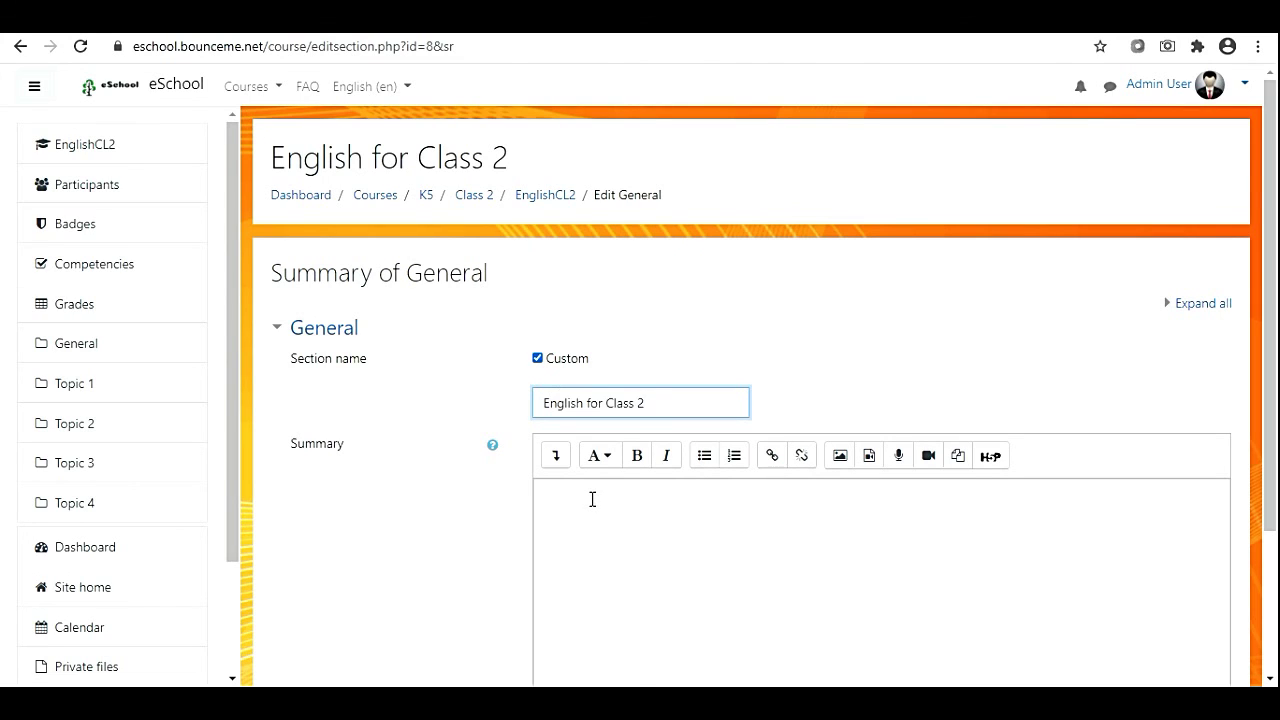
# Write the summary 'English subject for Class 2 students.' and save the section.
pyautogui.click(591, 500)
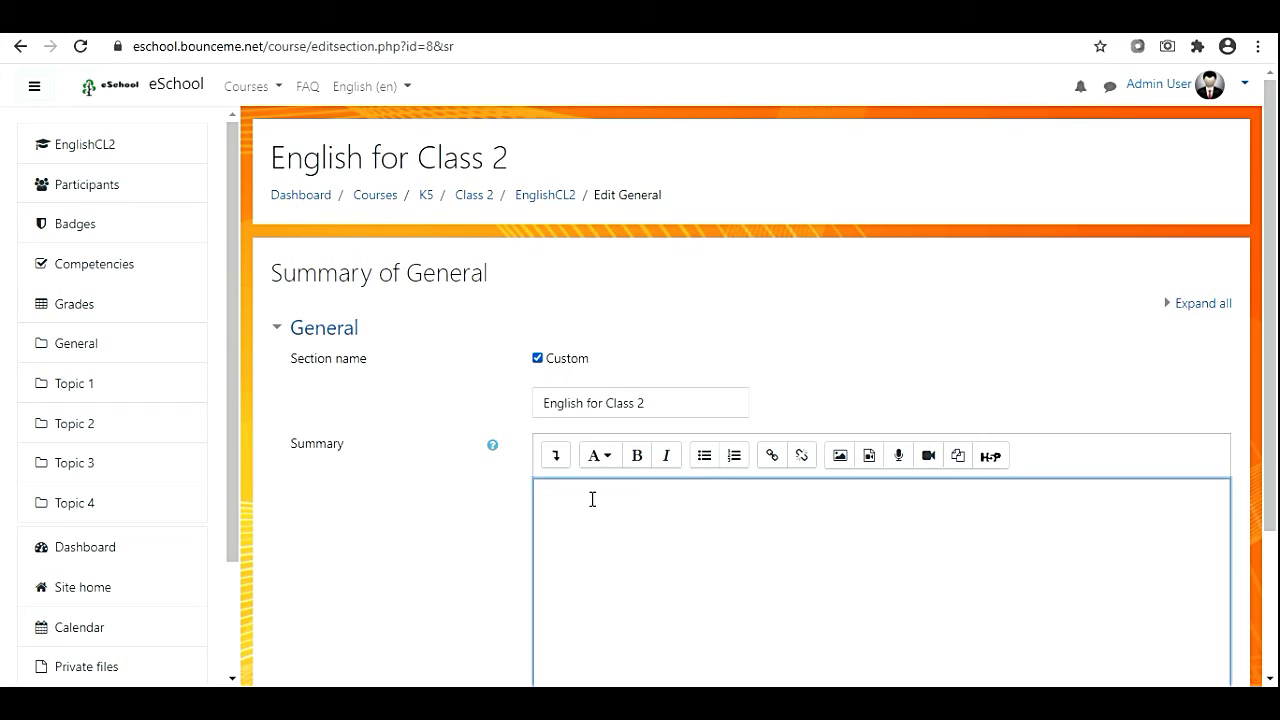
pyautogui.write('English subject for Class 2 studentsa')
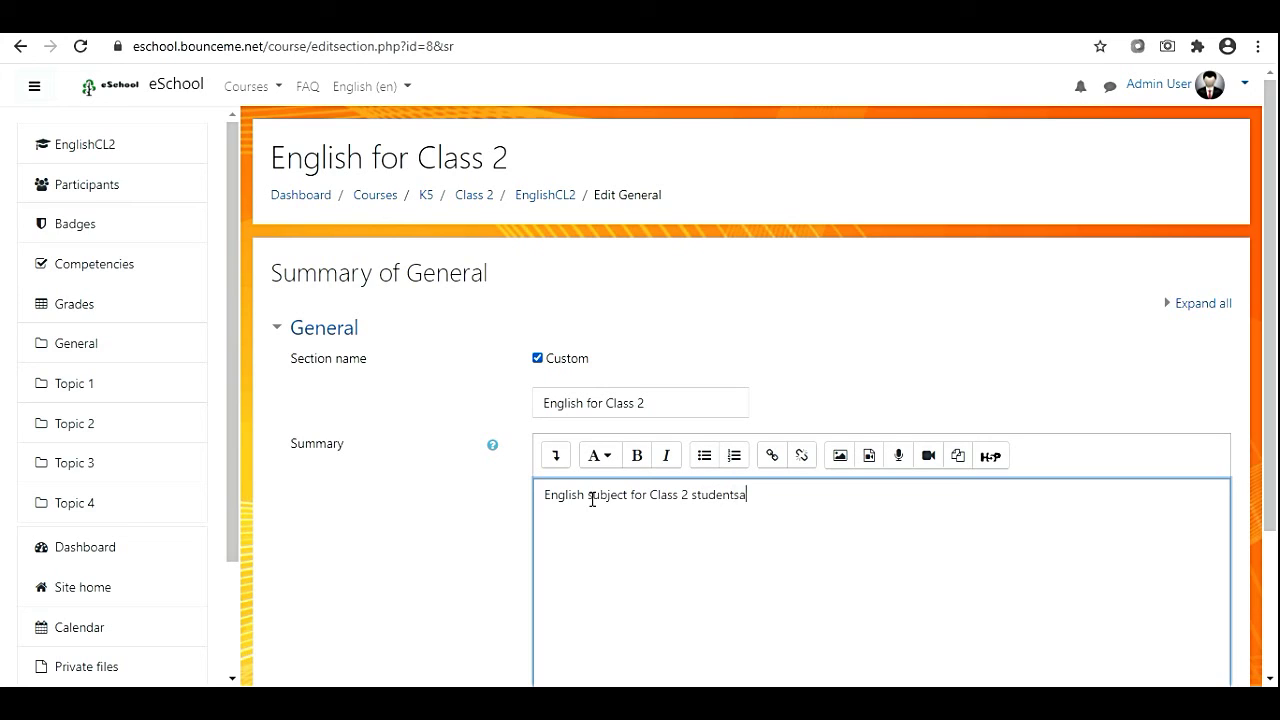
pyautogui.press('BackSpace')
pyautogui.write('.')
pyautogui.click(556, 457)
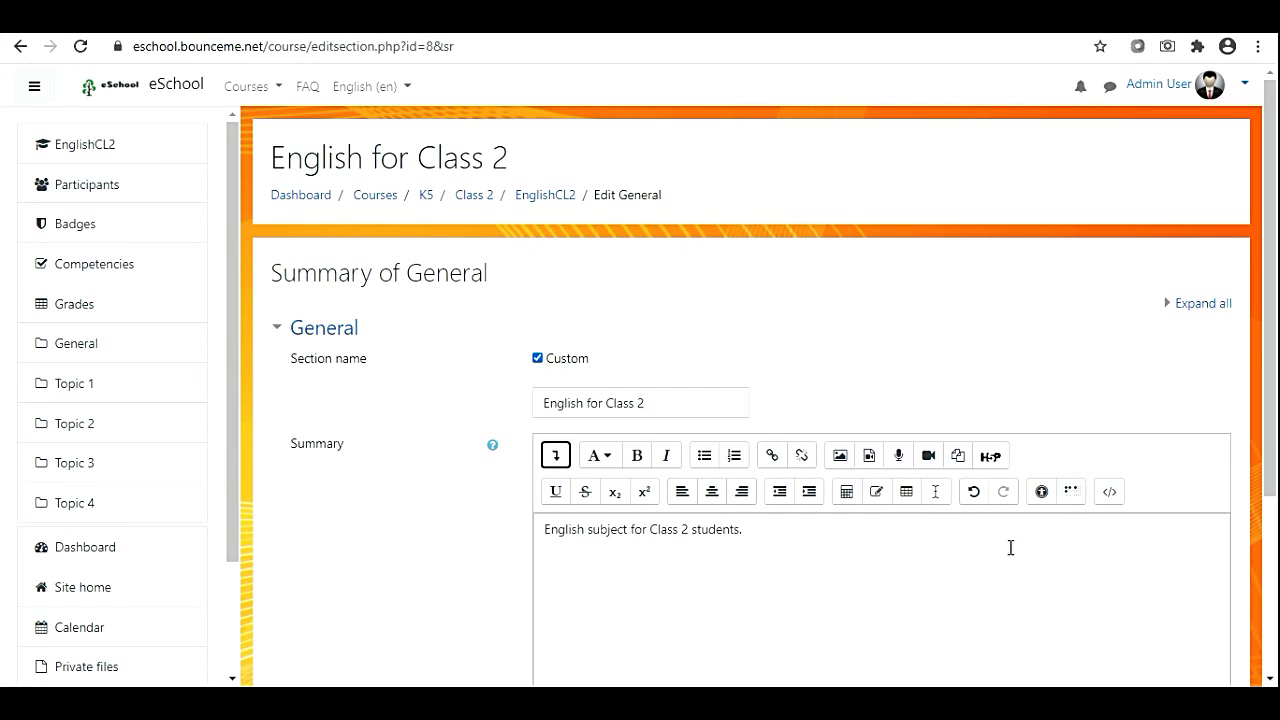
pyautogui.scroll(-3, 974, 537)
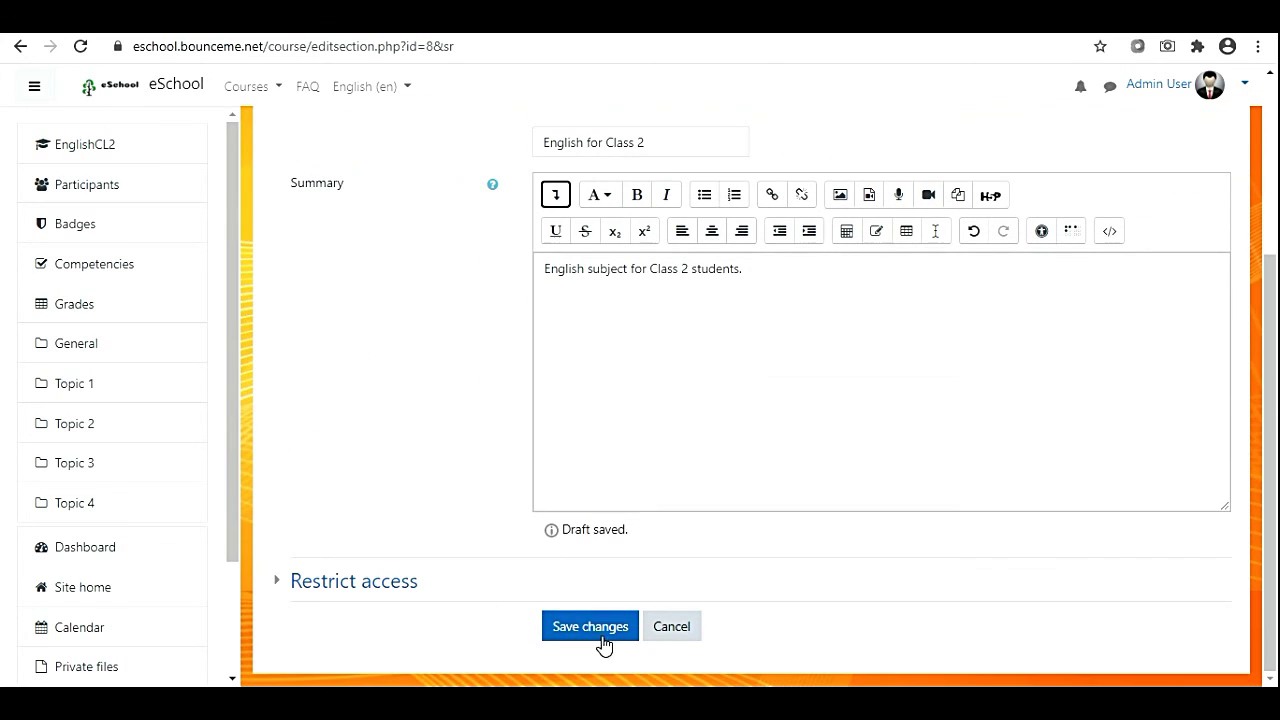
pyautogui.click(597, 634)
# Confirm the save and check the first section now reads English for Class 2 with its summary.
pyautogui.click(597, 634)
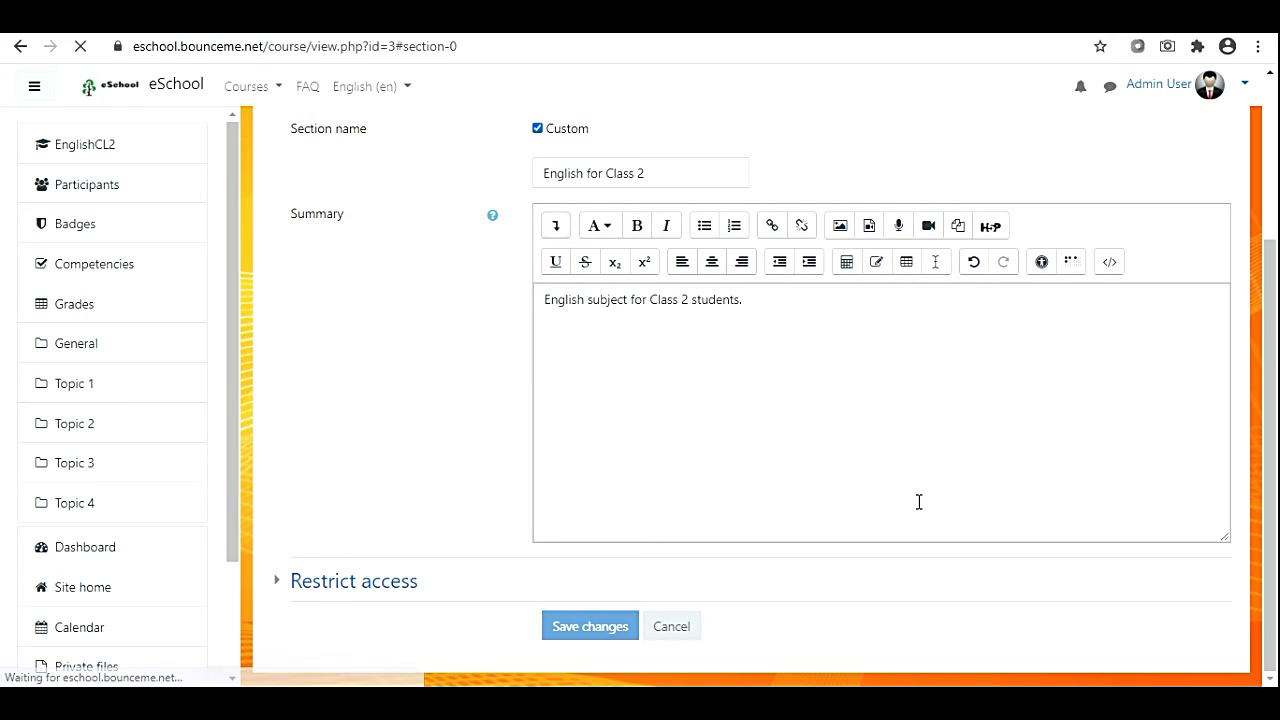
pyautogui.scroll(2, 656, 457)
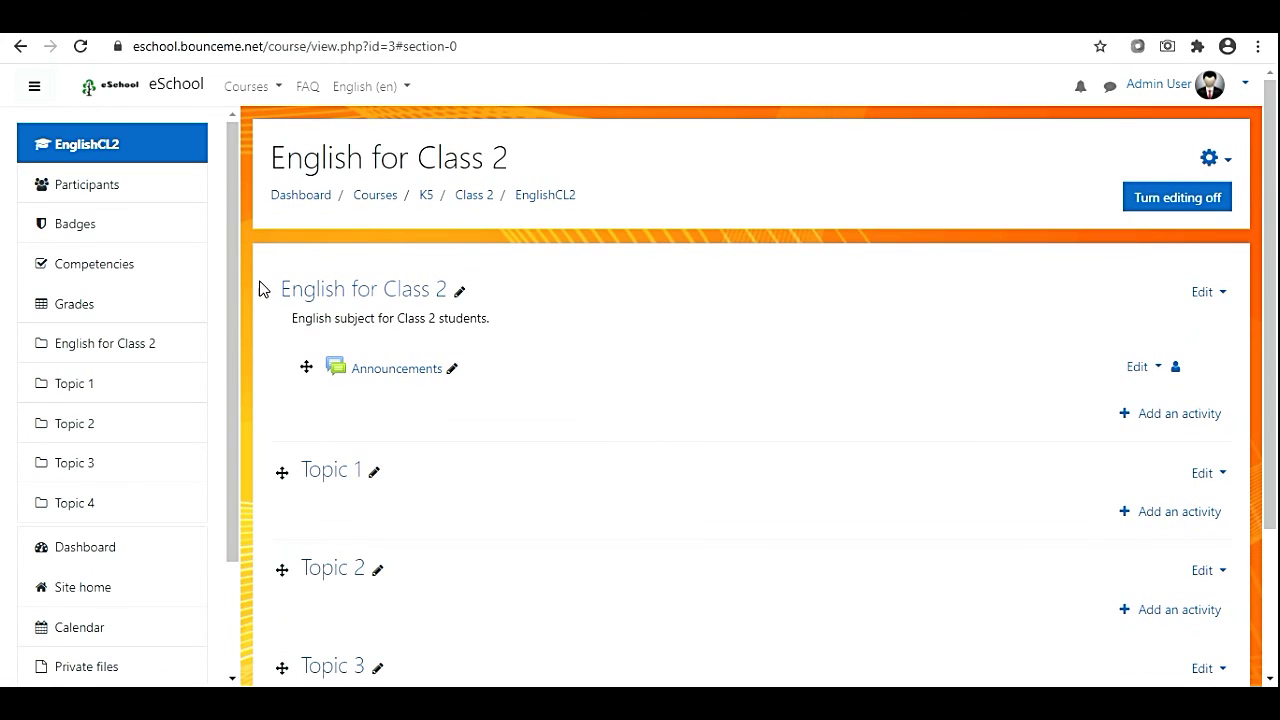
pyautogui.moveTo(279, 296); pyautogui.dragTo(460, 293)
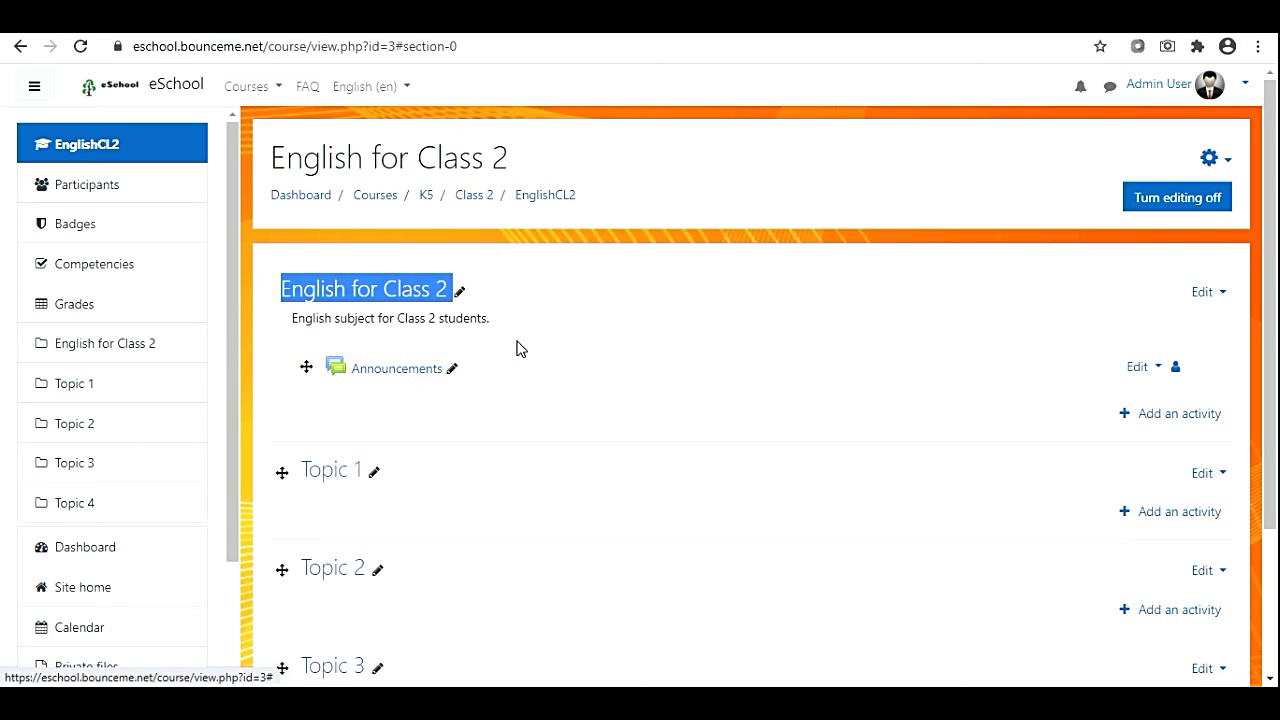
pyautogui.click(332, 404)
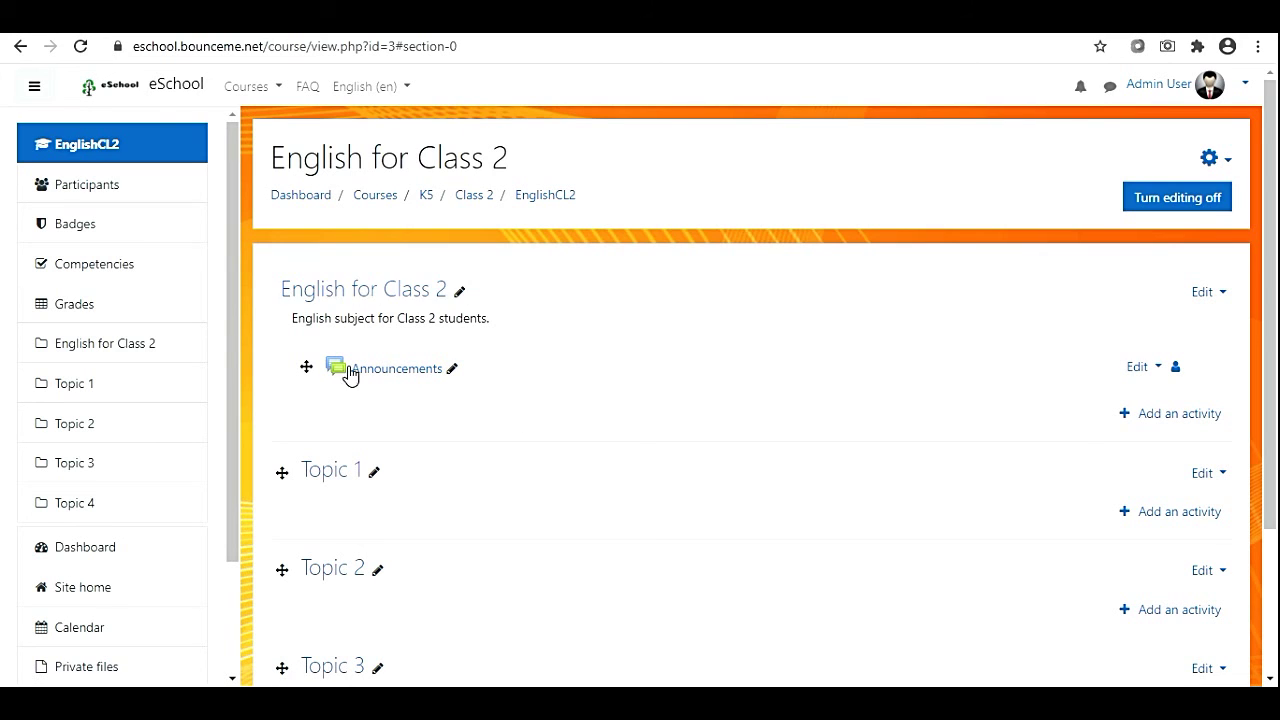